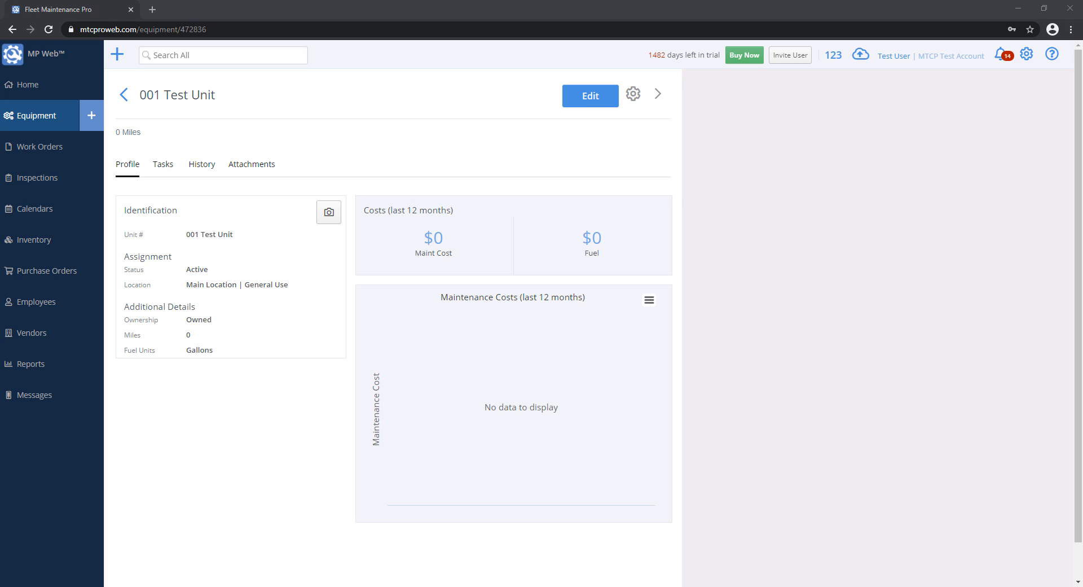
Step: Review the primary meter choices for 001 Test Unit in its edit form, keep Miles selected and save the unit
click(439, 136)
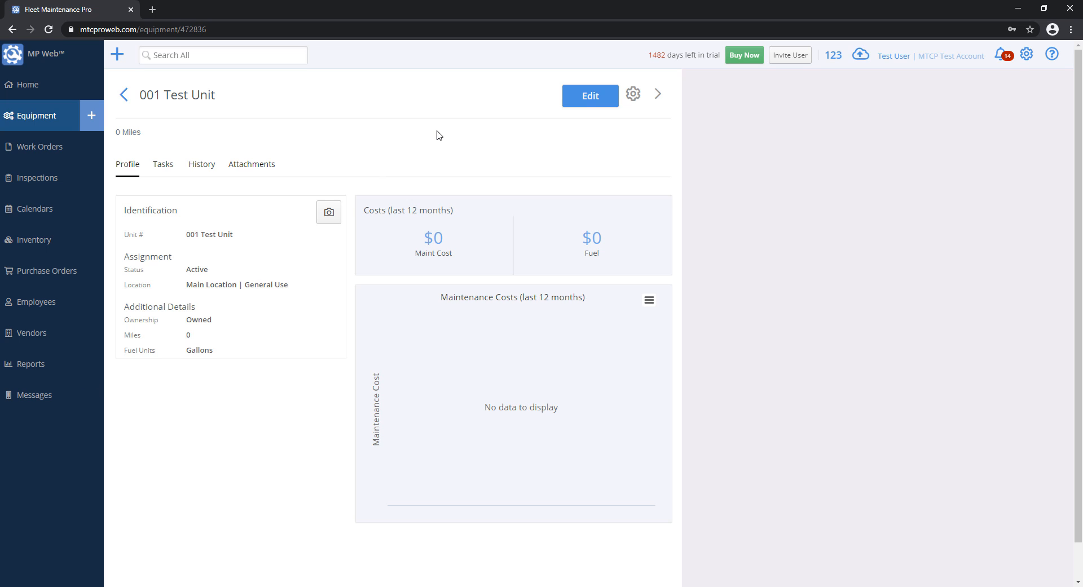
click(593, 97)
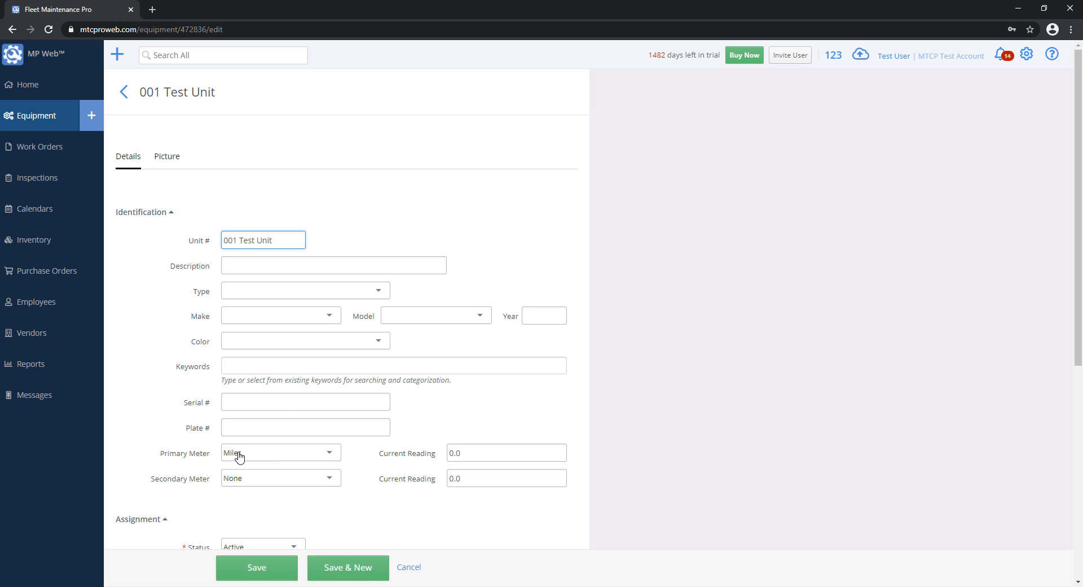
click(270, 453)
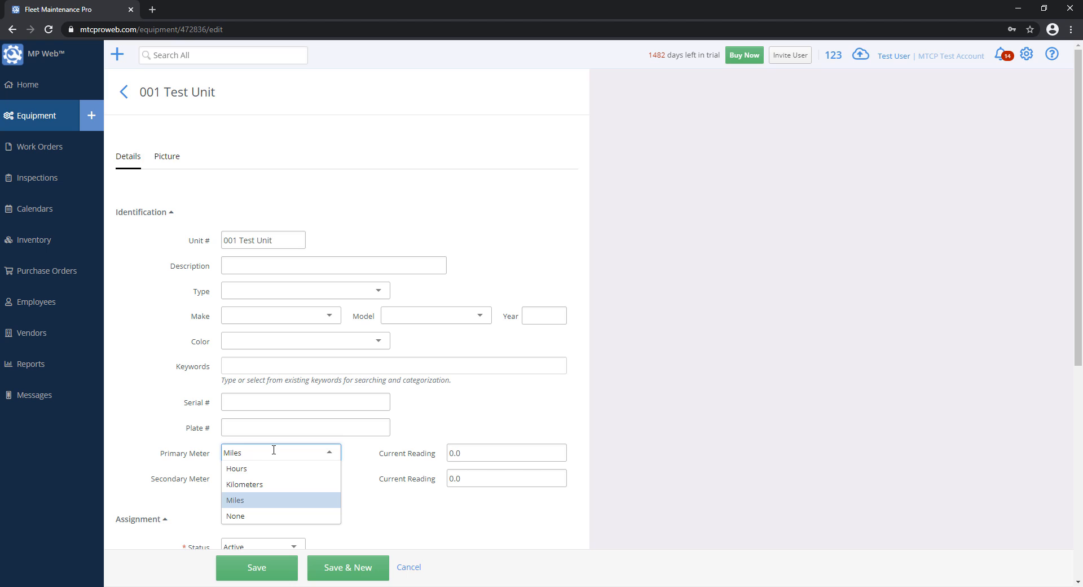
click(664, 404)
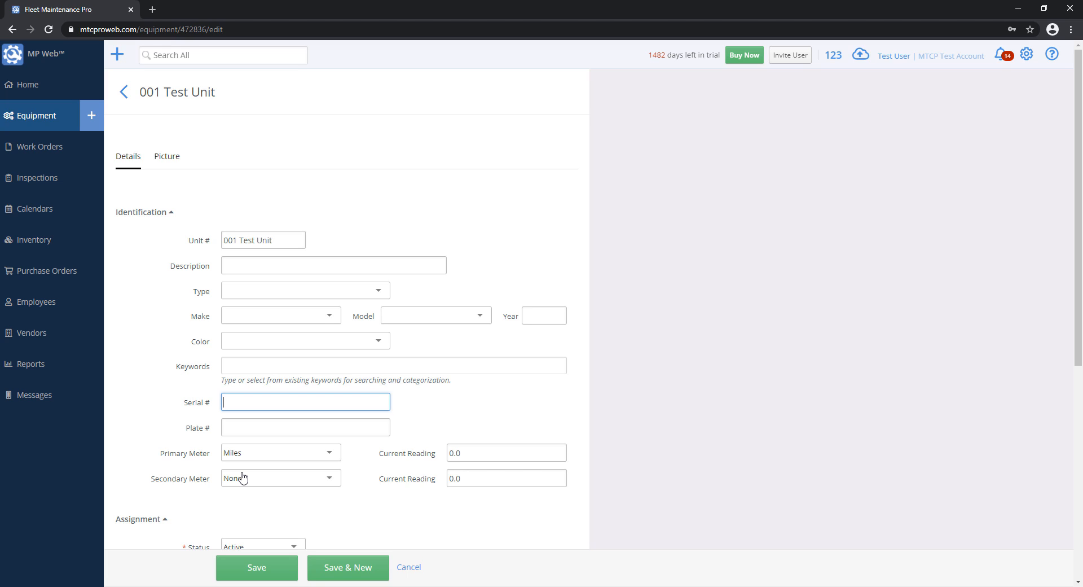
click(263, 457)
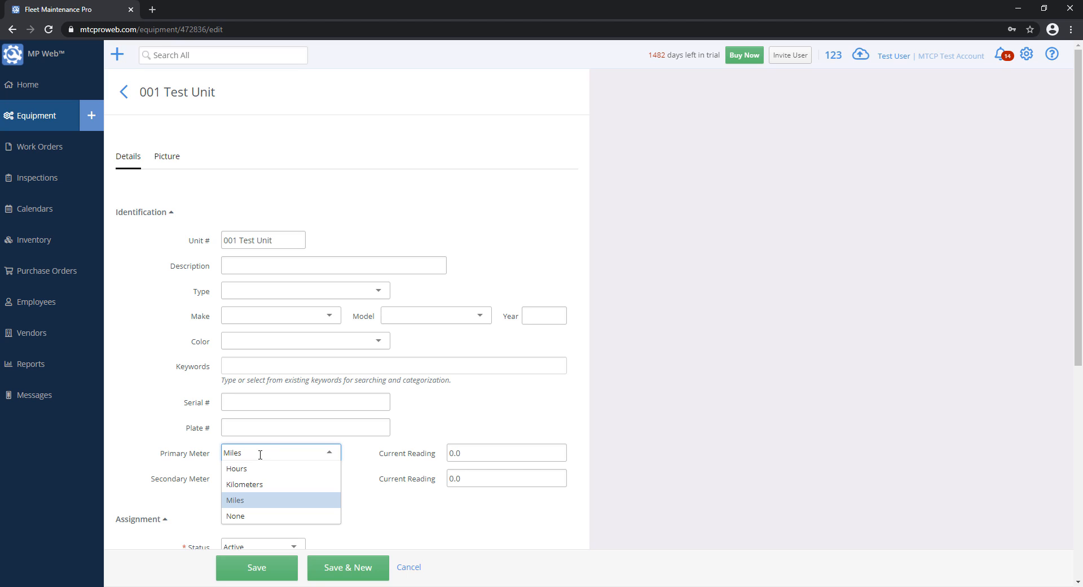
click(163, 437)
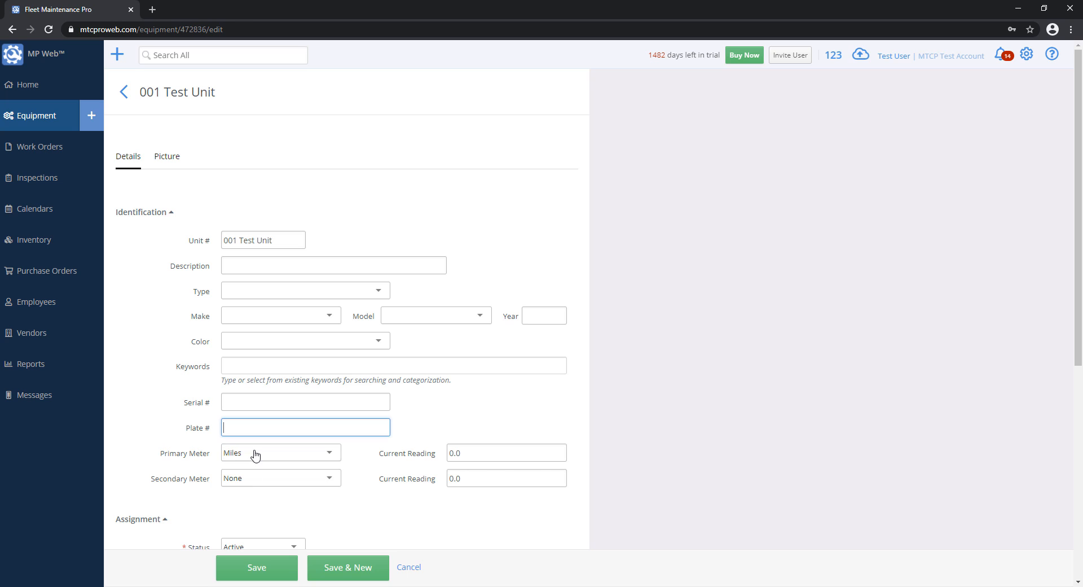
click(271, 572)
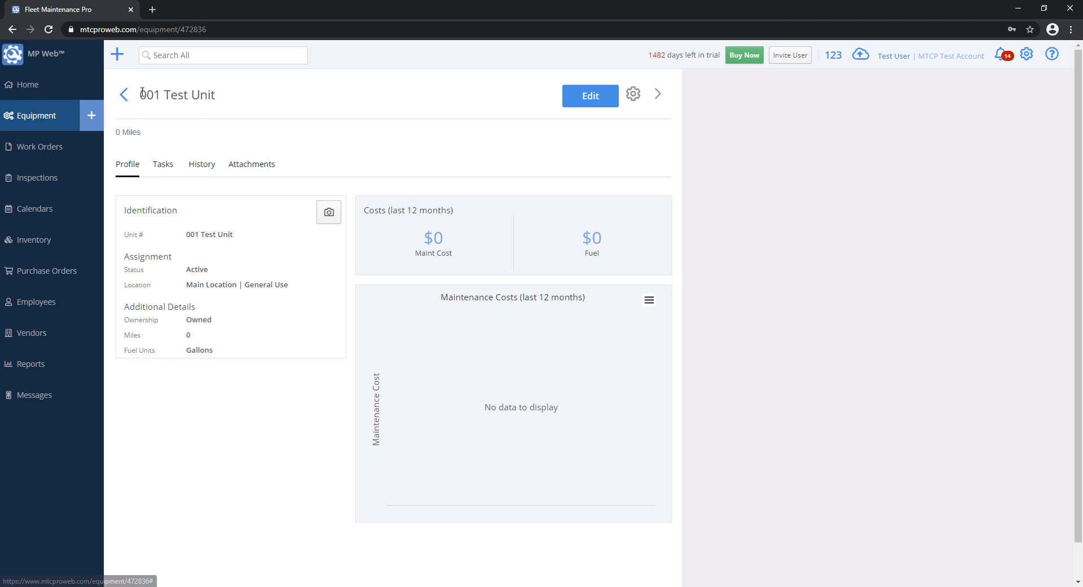
Step: Open 001 Test Unit from the equipment list and start a new PM task for it
click(27, 115)
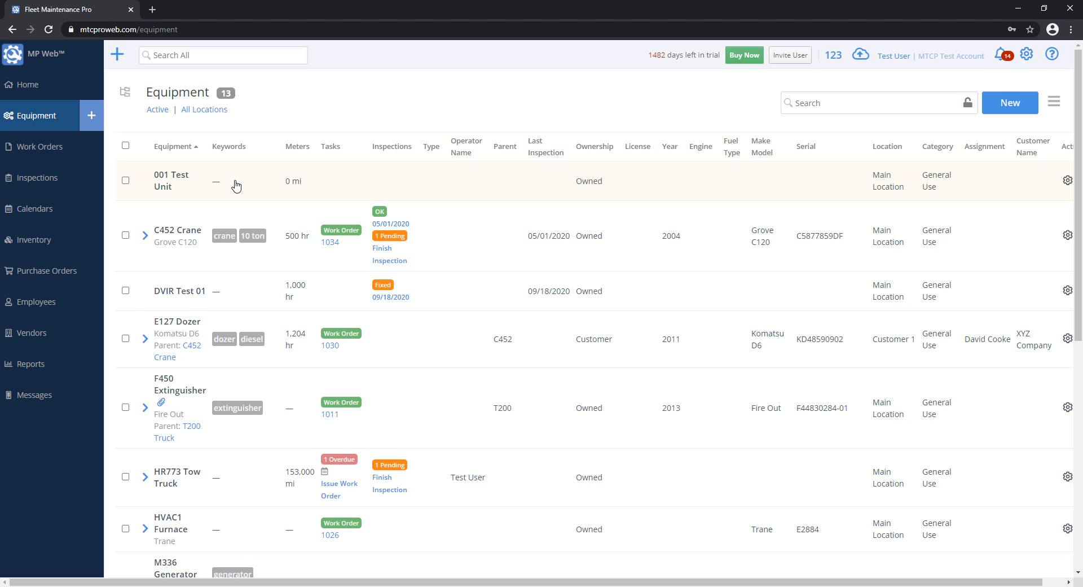
click(236, 186)
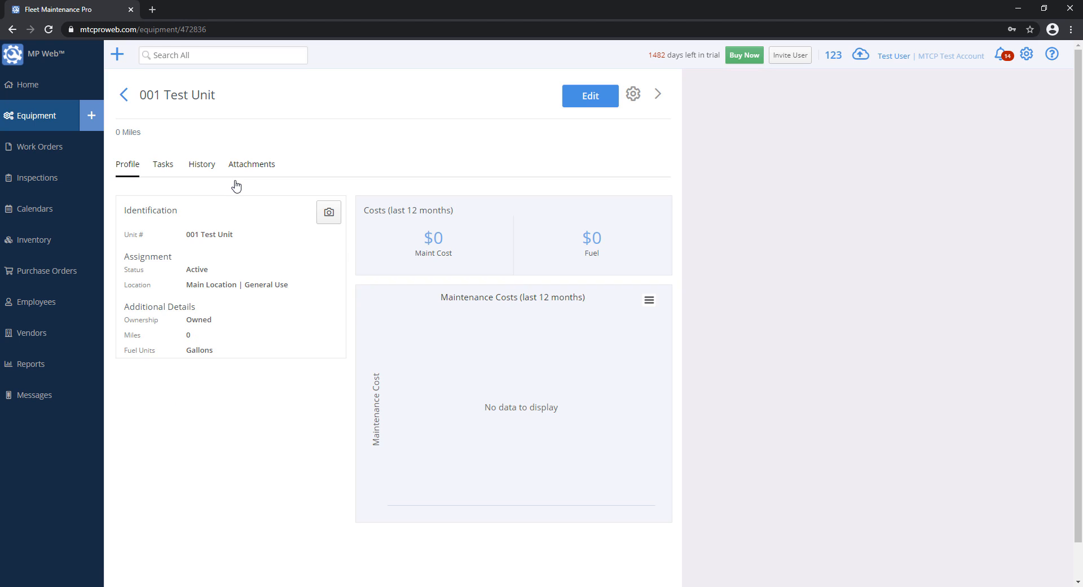
click(166, 168)
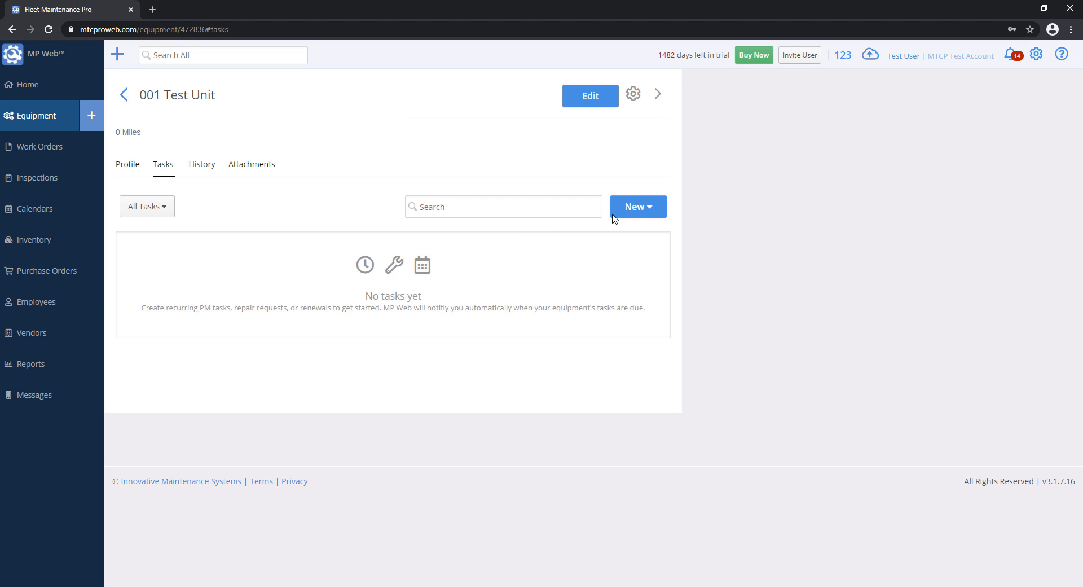
click(658, 208)
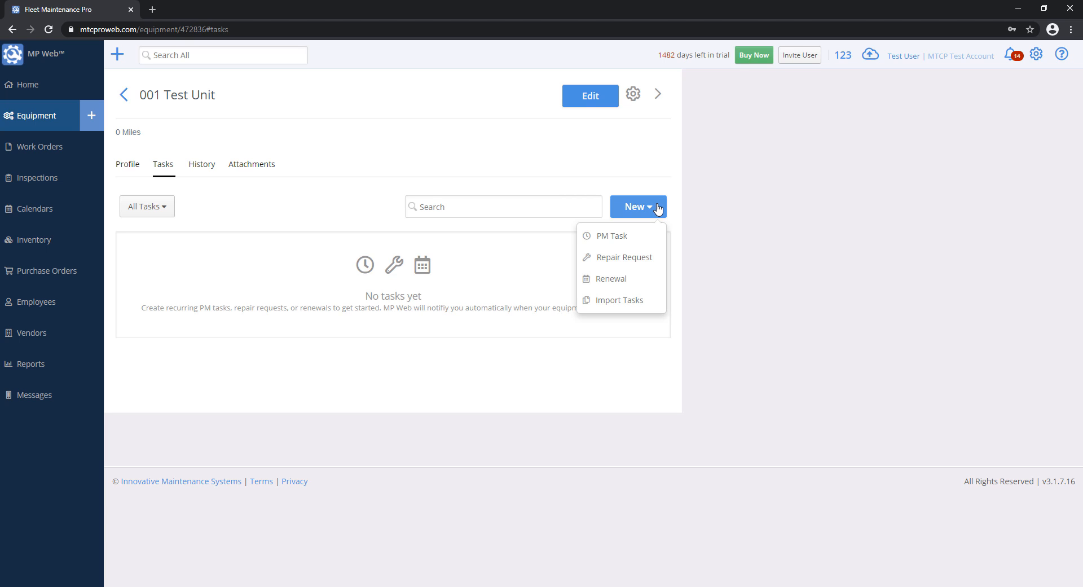
click(644, 241)
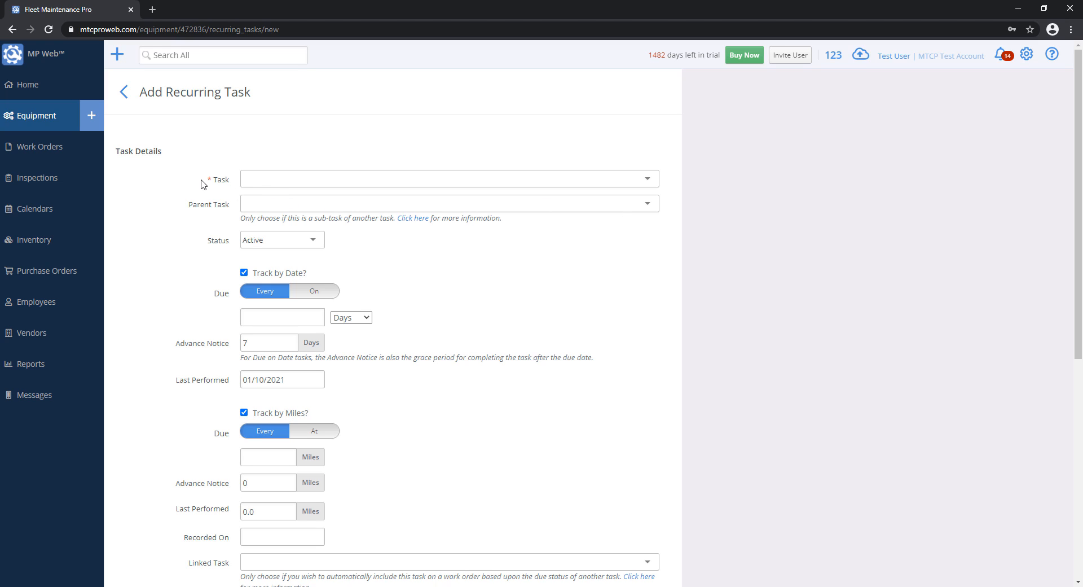
click(274, 184)
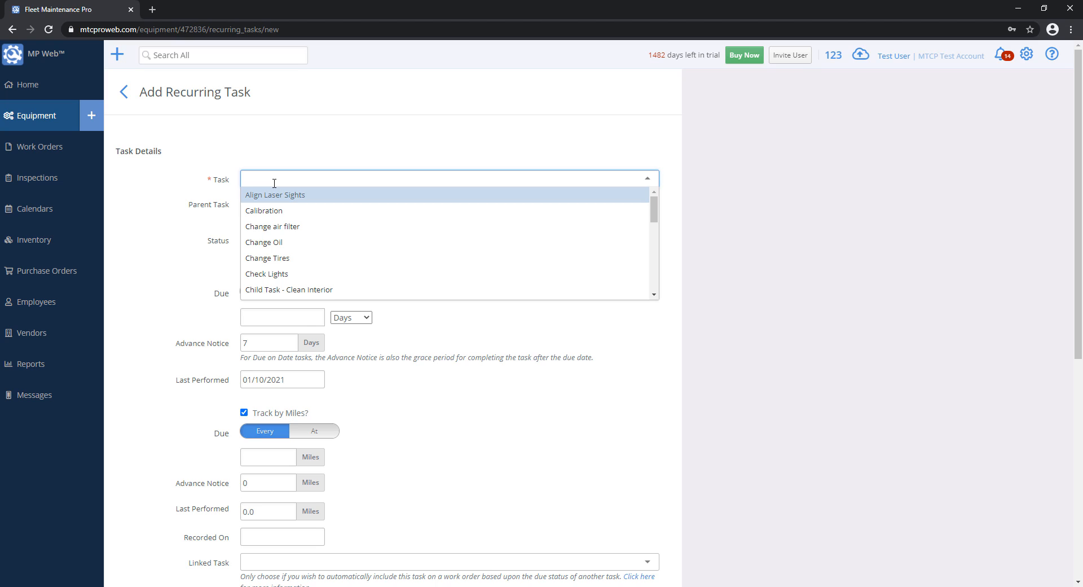
text(Oil Change)
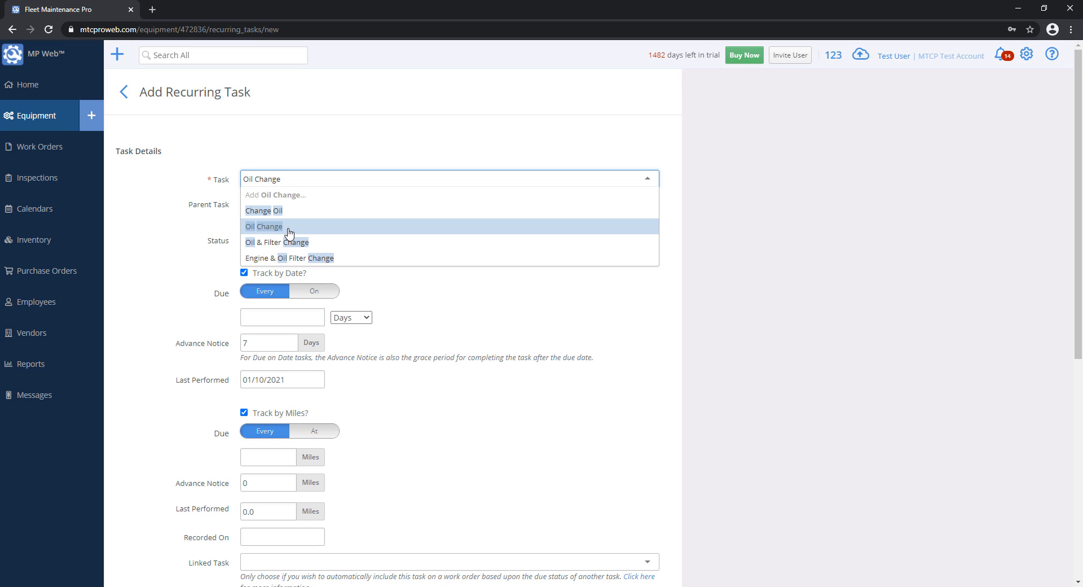
key(ctrl+a)
key(BackSpace)
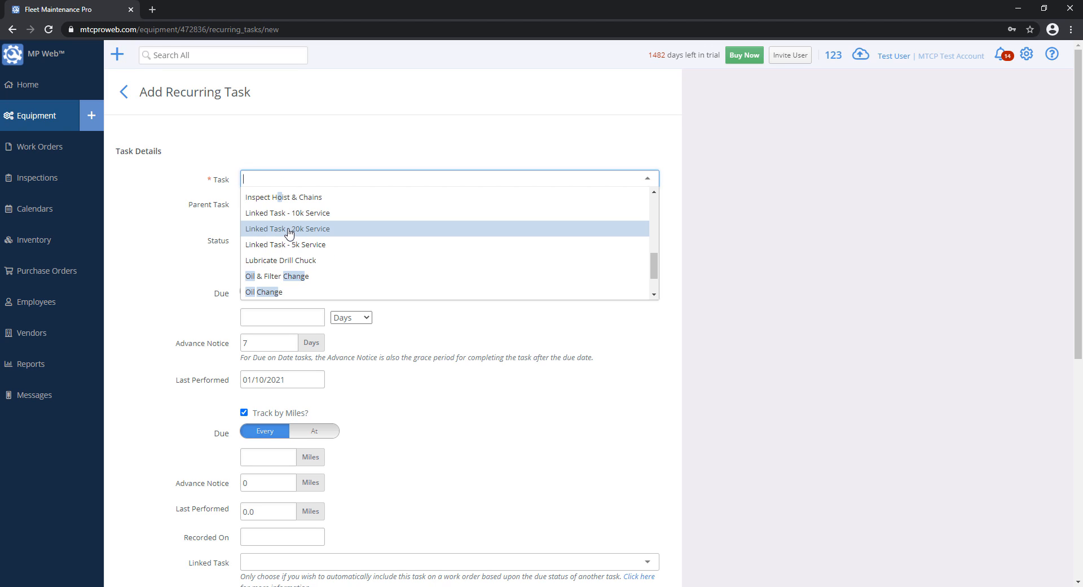
text(12354)
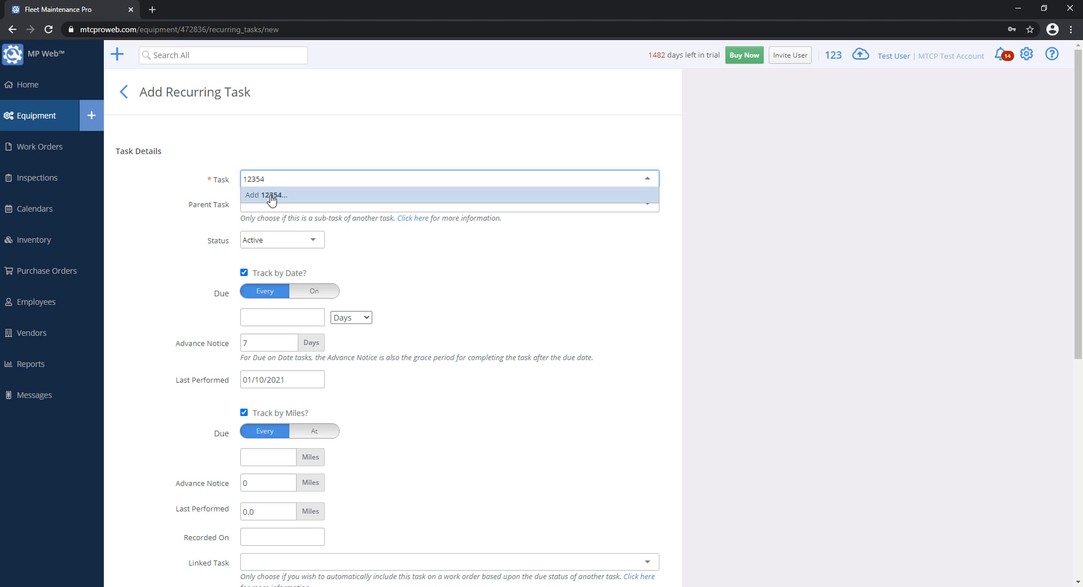
key(BackSpace)
key(BackSpace)
key(BackSpace)
key(BackSpace)
key(BackSpace)
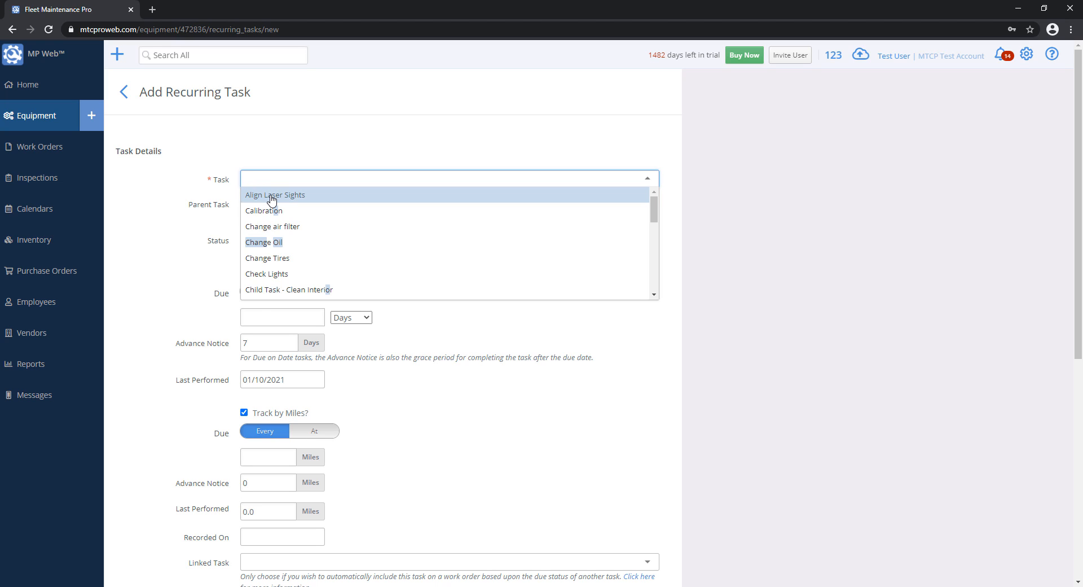
Step: Choose the existing Oil Change task and set it due every 90 days with 30 days' advance notice
text(Oil Change)
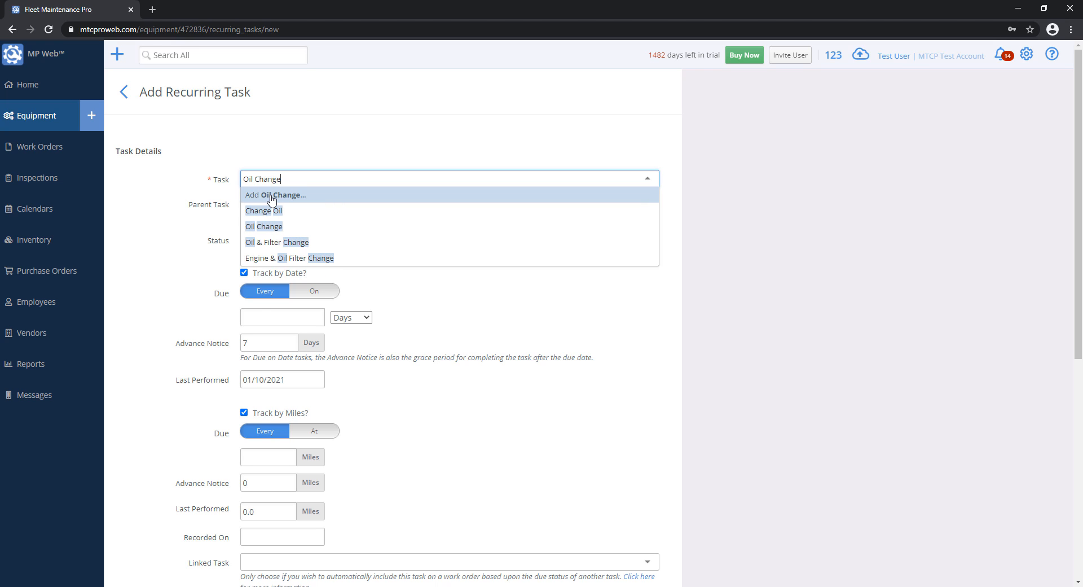
click(280, 227)
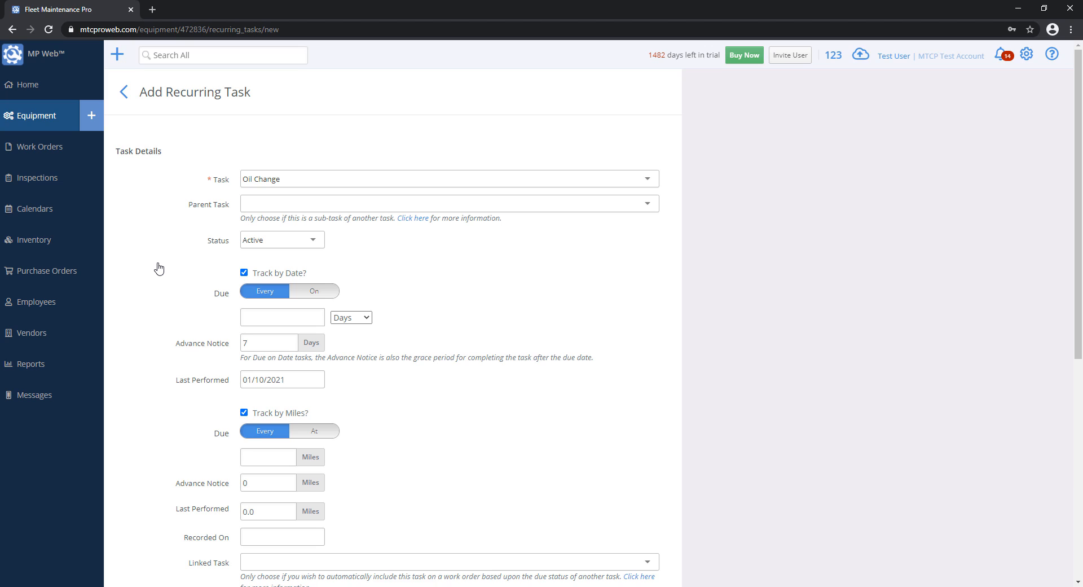
click(267, 314)
text(90)
double_click(272, 347)
text(30)
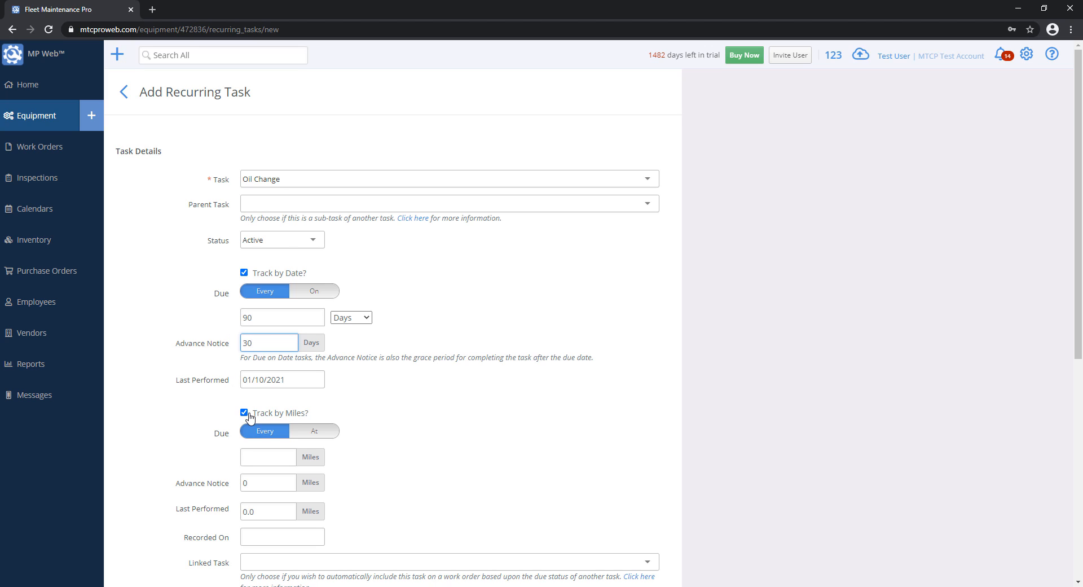
Step: Set the mileage tracking to be due every 5000 miles with an advance notice of 100 miles
click(270, 461)
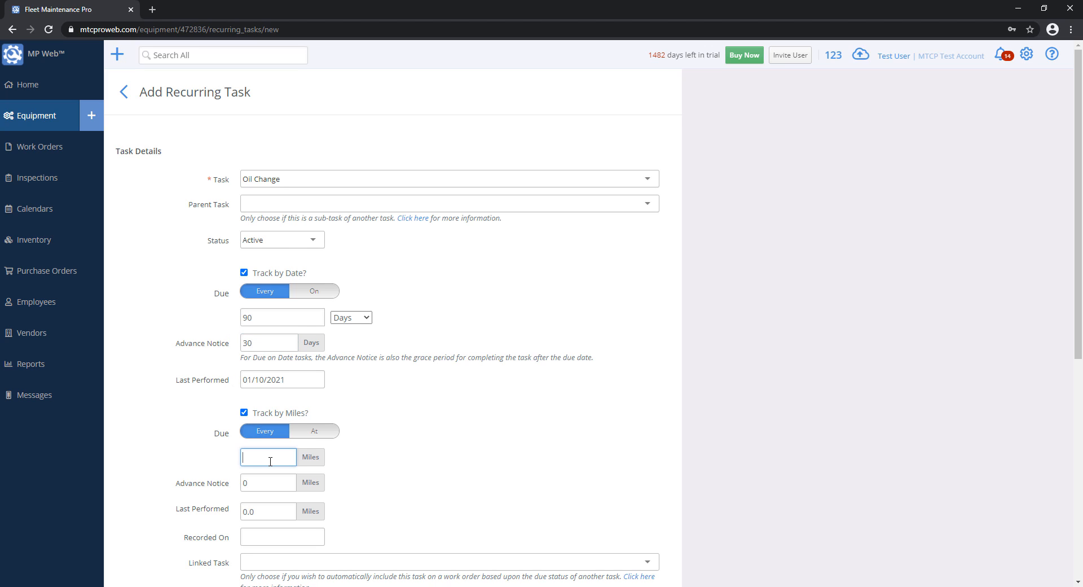
text(5000)
key(Tab)
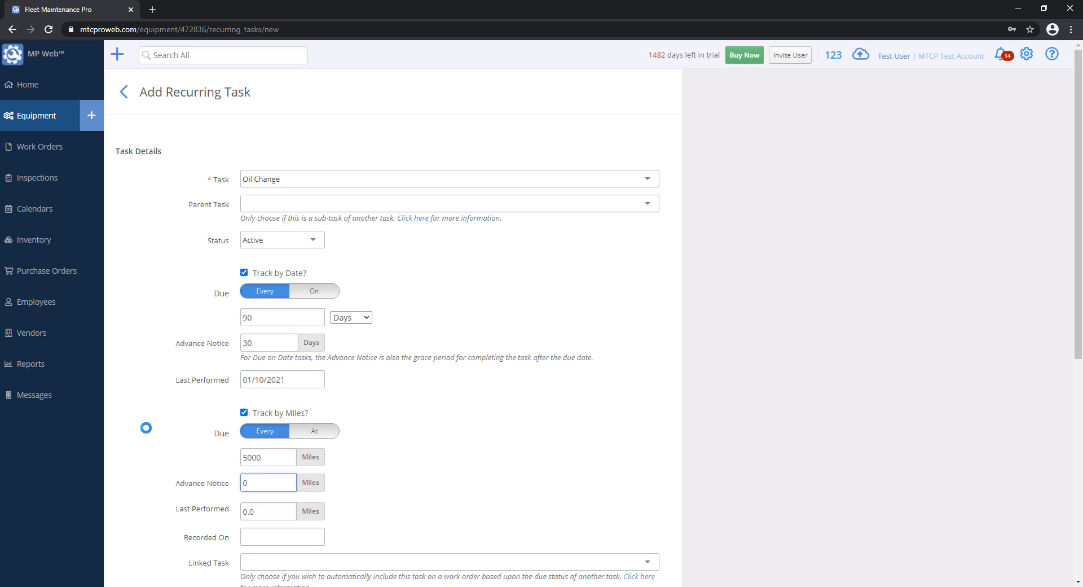
key(BackSpace)
text(100)
Step: Review the day interval, both advance notice values and the last performed date of the oil change task
drag(260, 316, 217, 315)
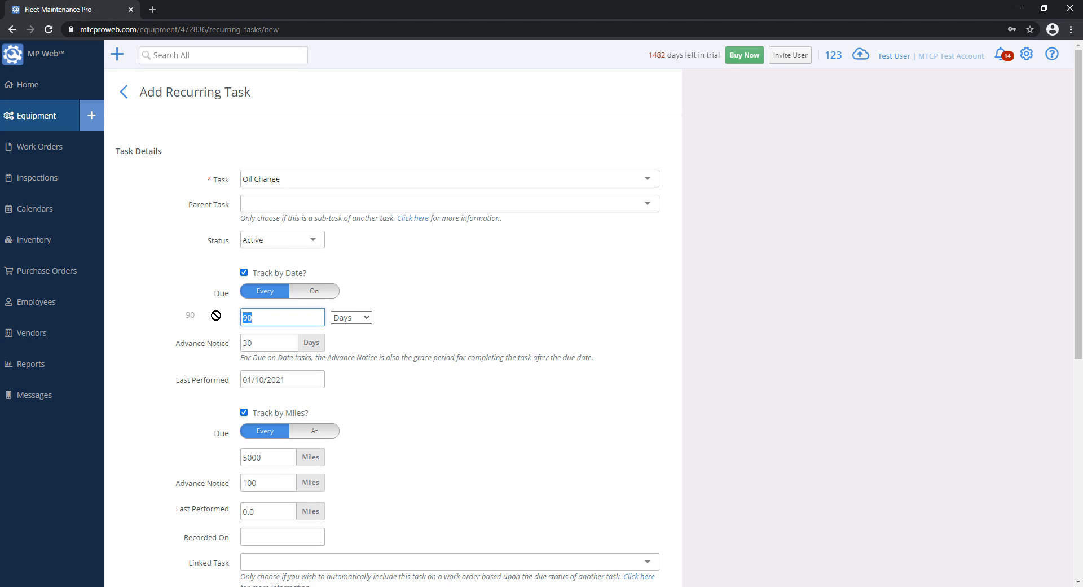
double_click(271, 344)
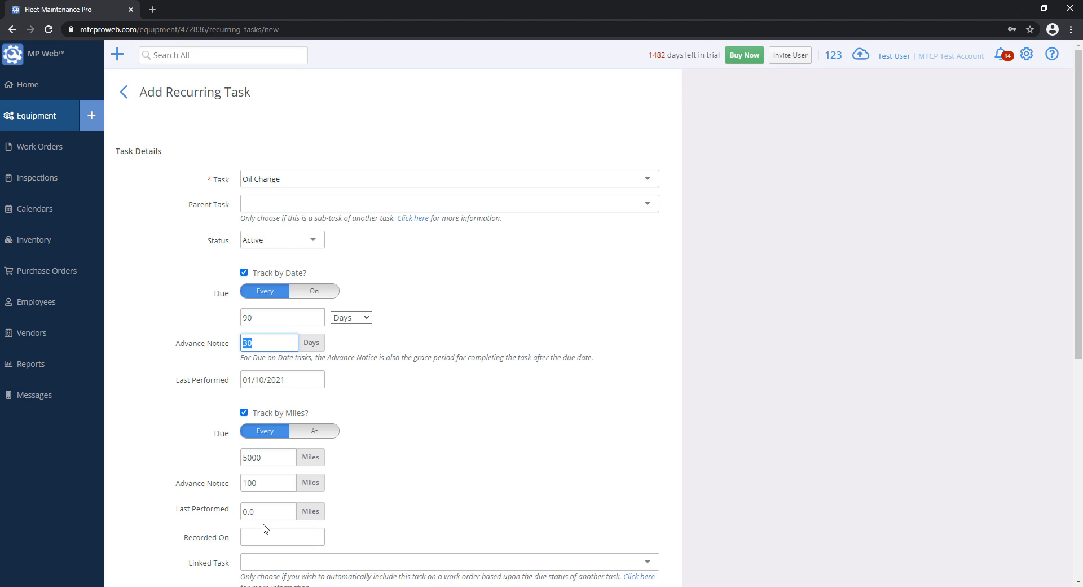
click(265, 483)
drag(260, 483, 238, 482)
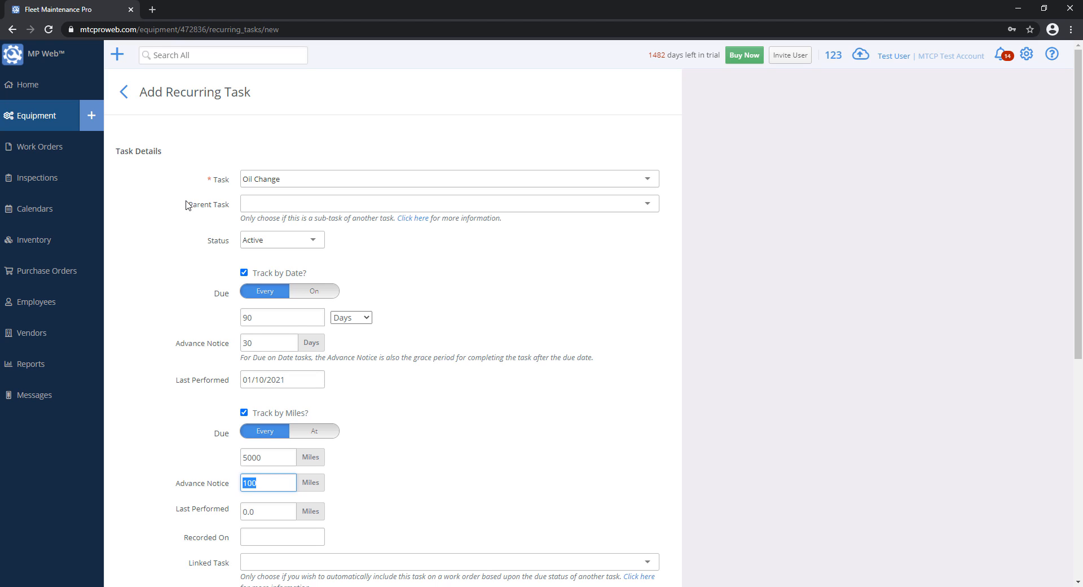
click(285, 380)
click(159, 403)
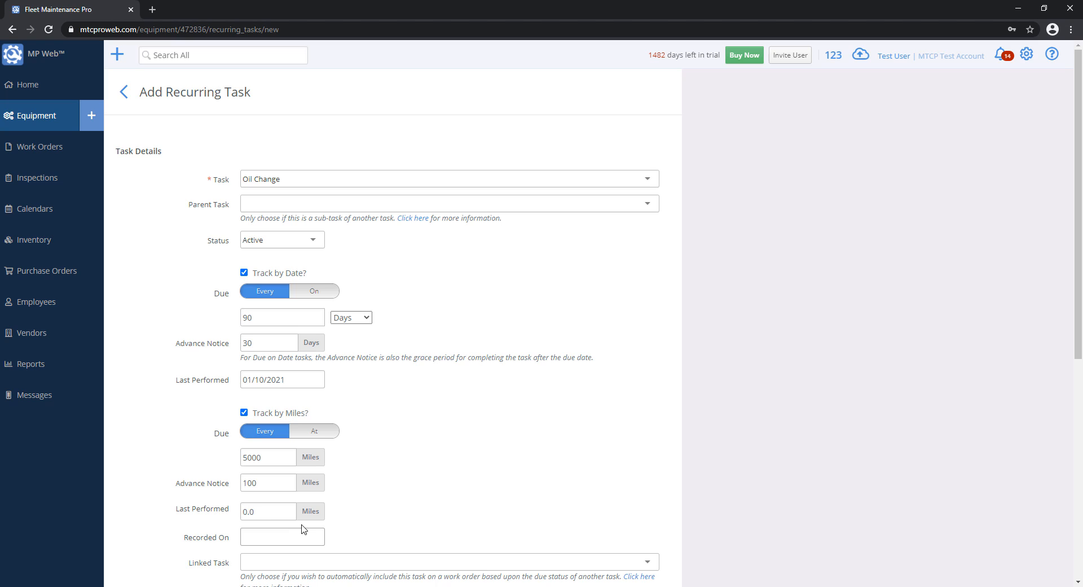
click(275, 511)
click(273, 378)
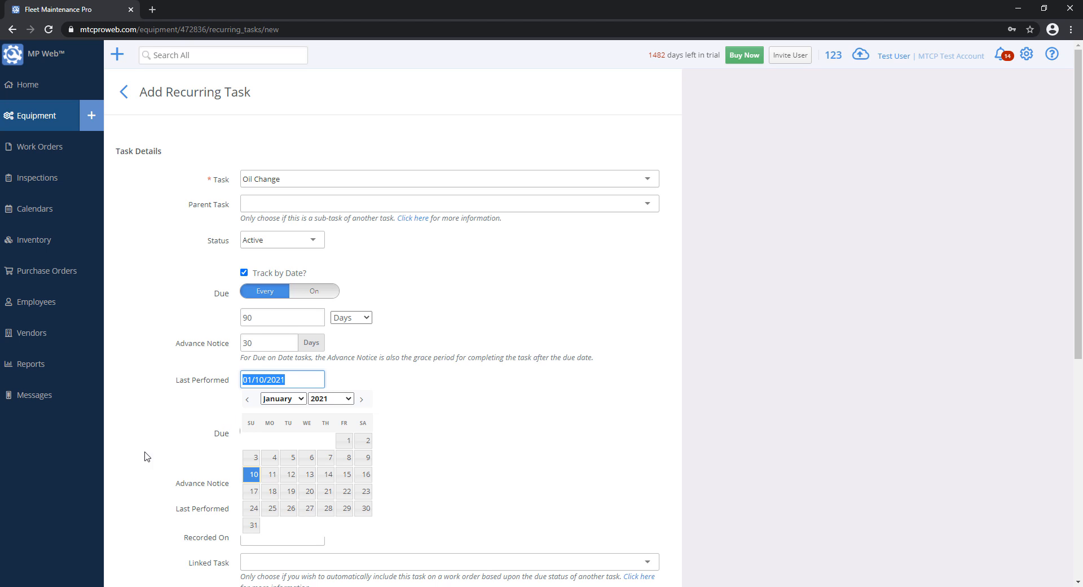
click(125, 437)
Step: Examine the last performed mileage and Recorded On fields of the mileage tracking
scroll(226, 395, down, 2)
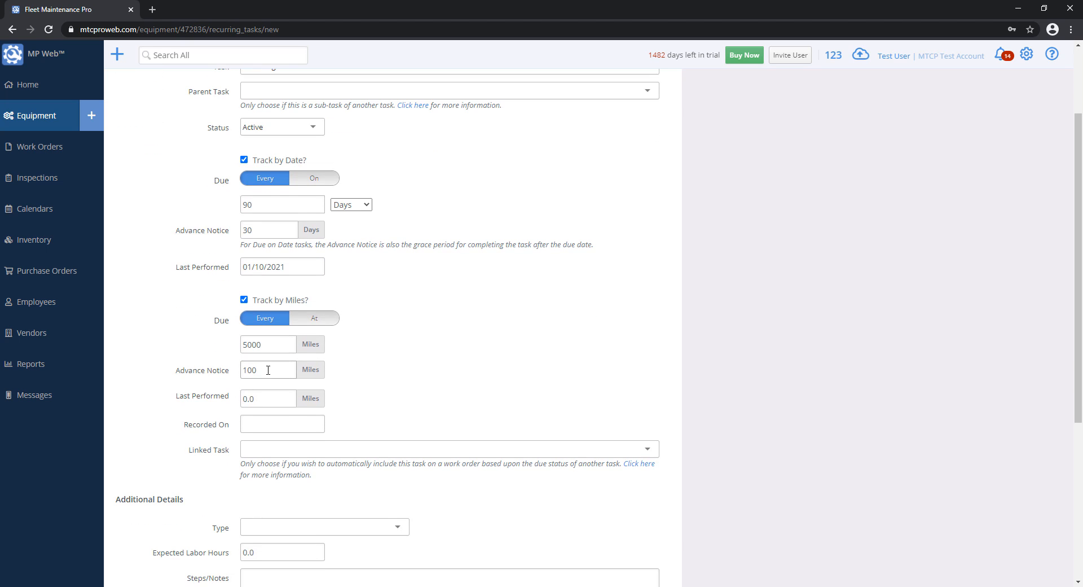
click(273, 400)
click(294, 427)
click(442, 350)
scroll(463, 333, up, 2)
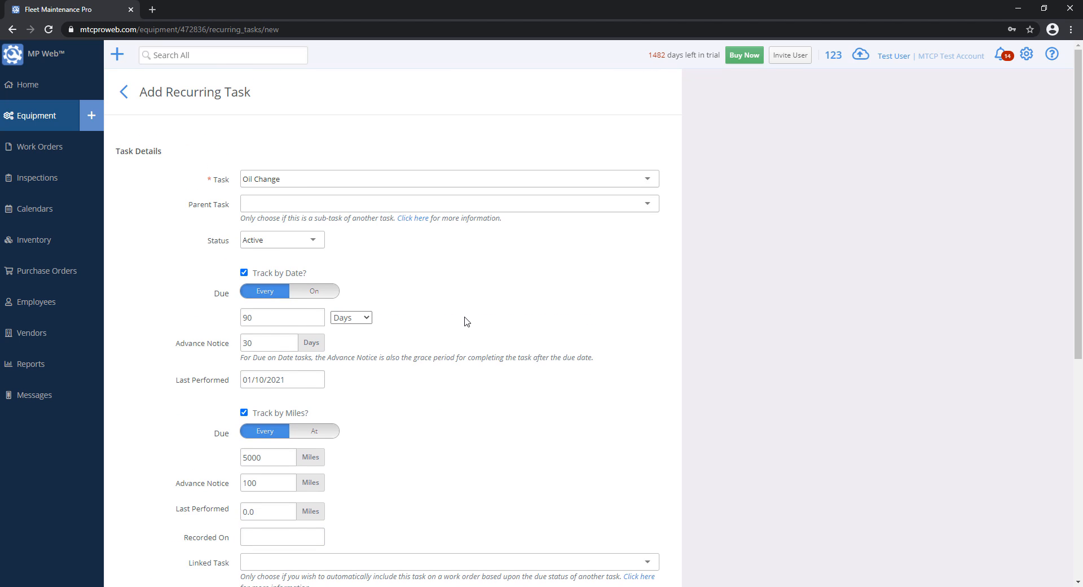
scroll(454, 350, down, 2)
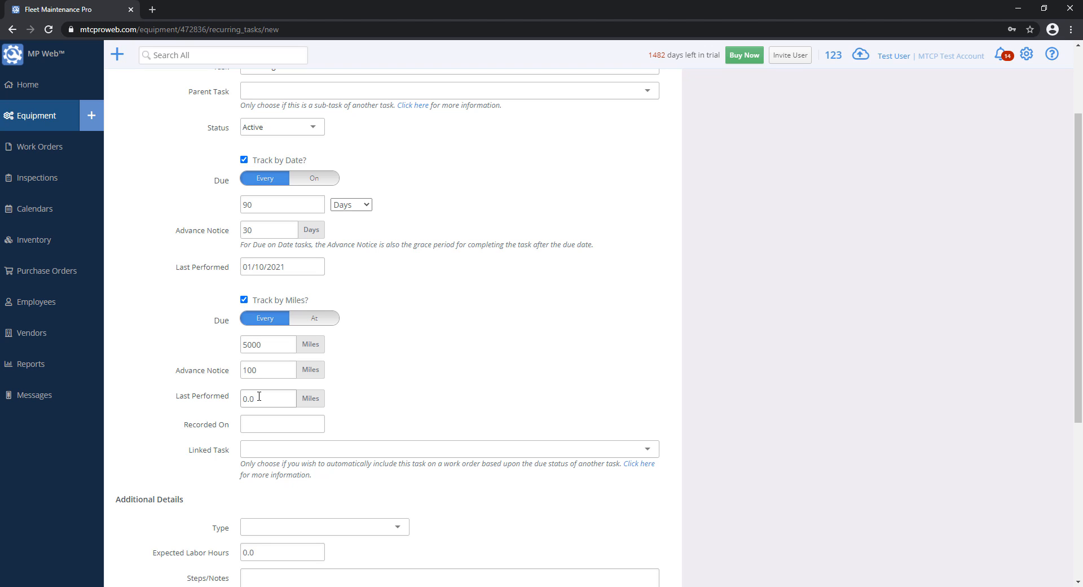
drag(260, 396, 243, 399)
click(151, 430)
Step: Examine the Linked Task and Parent Task fields, along with the additional details and required parts sections
drag(189, 454, 231, 455)
click(161, 448)
scroll(186, 282, up, 2)
drag(180, 208, 229, 209)
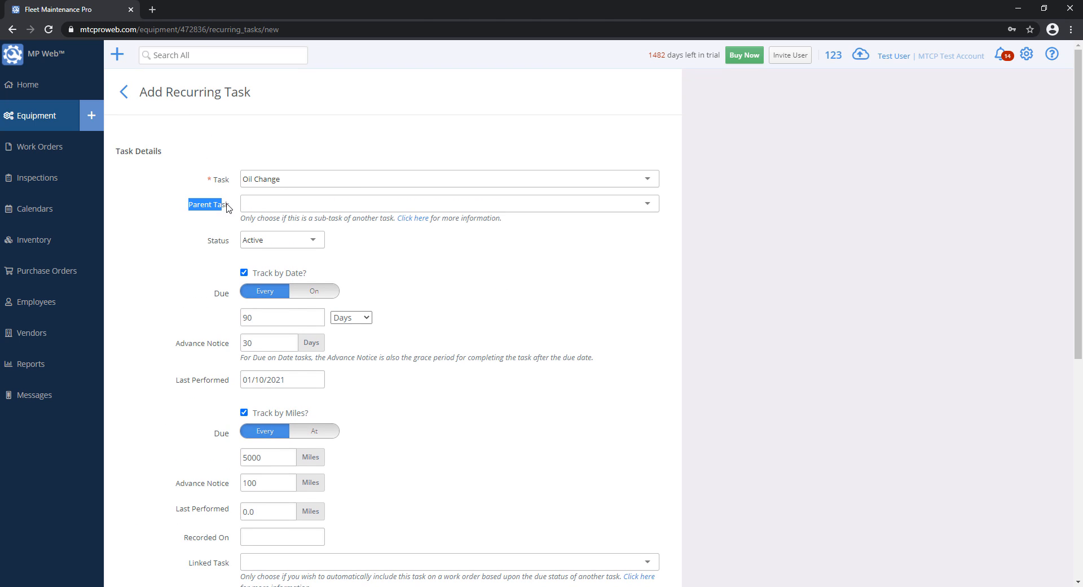
click(182, 238)
scroll(159, 379, down, 2)
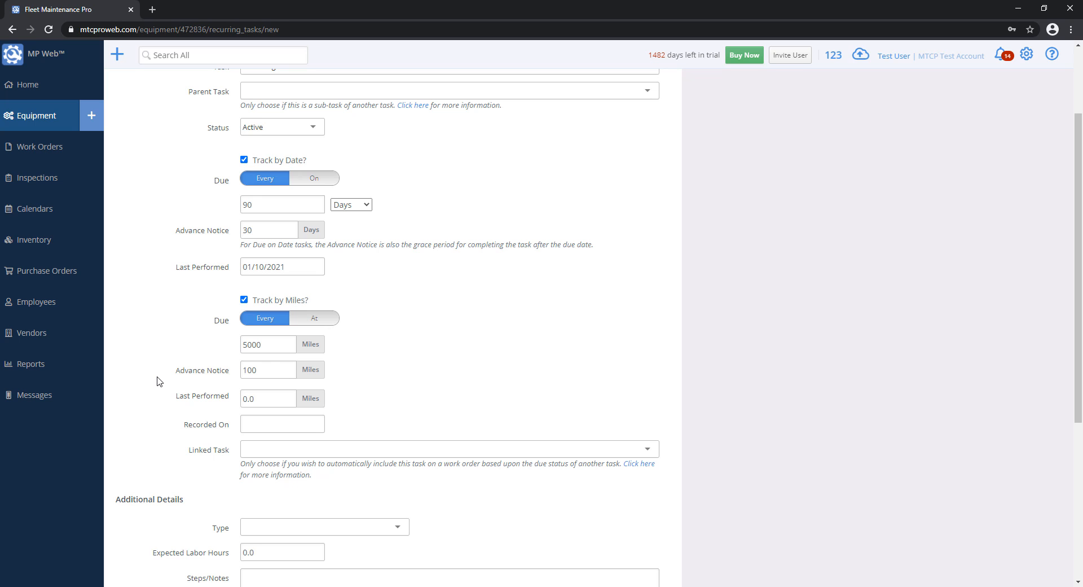
drag(189, 452, 230, 454)
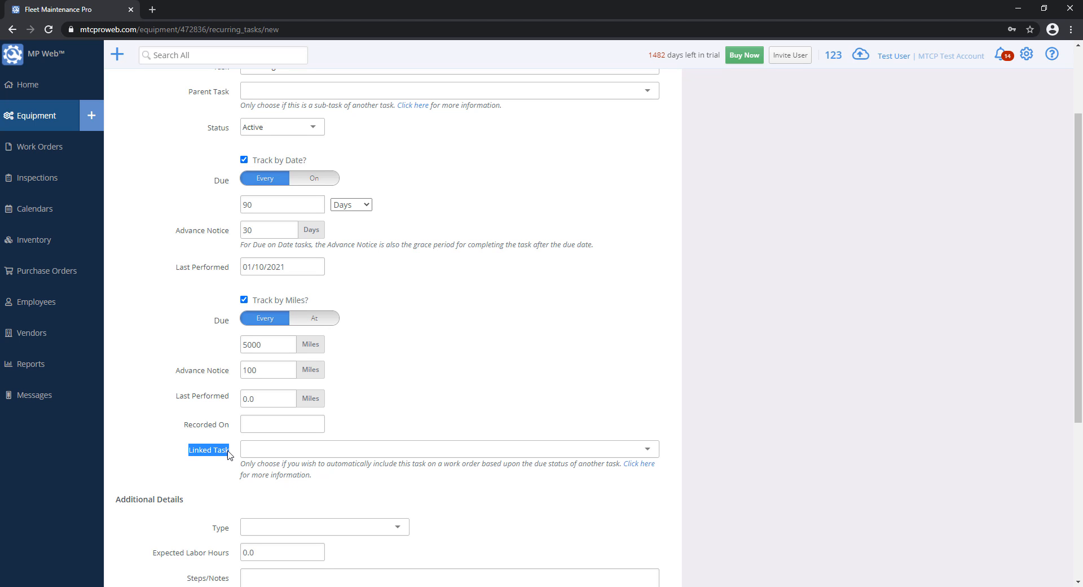
scroll(172, 438, up, 2)
drag(190, 206, 226, 214)
scroll(151, 402, down, 4)
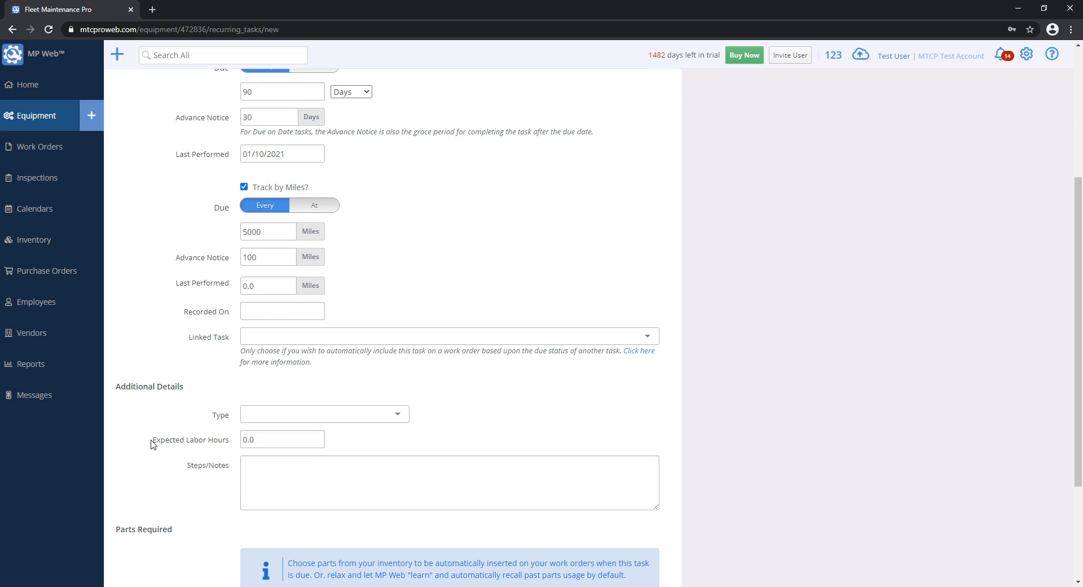
scroll(142, 422, down, 2)
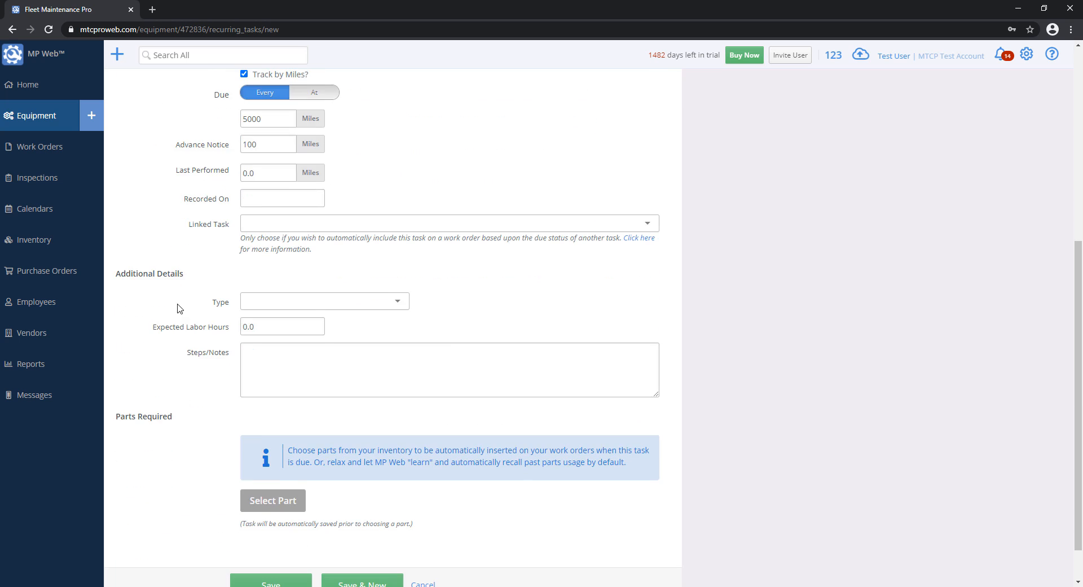
Step: Examine the Type, Expected Labor Hours and Steps/Notes fields in the additional details of the oil change task
click(376, 301)
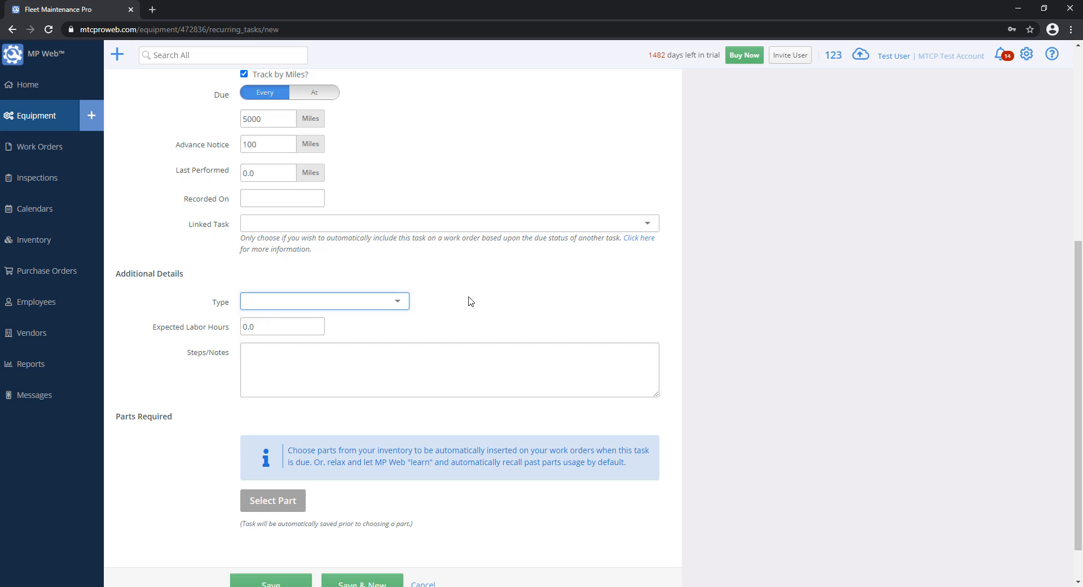
click(493, 297)
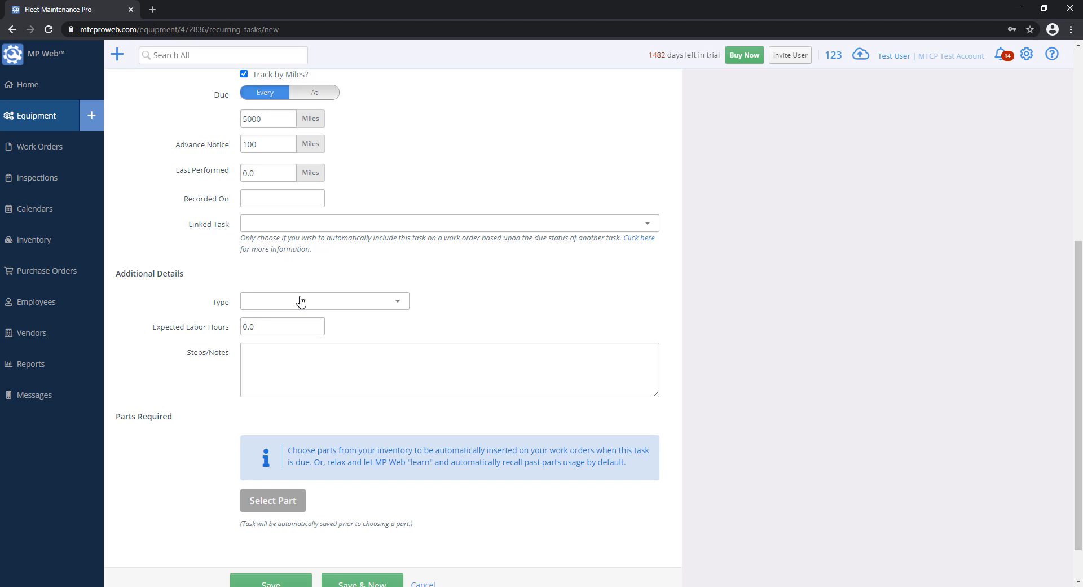
click(281, 325)
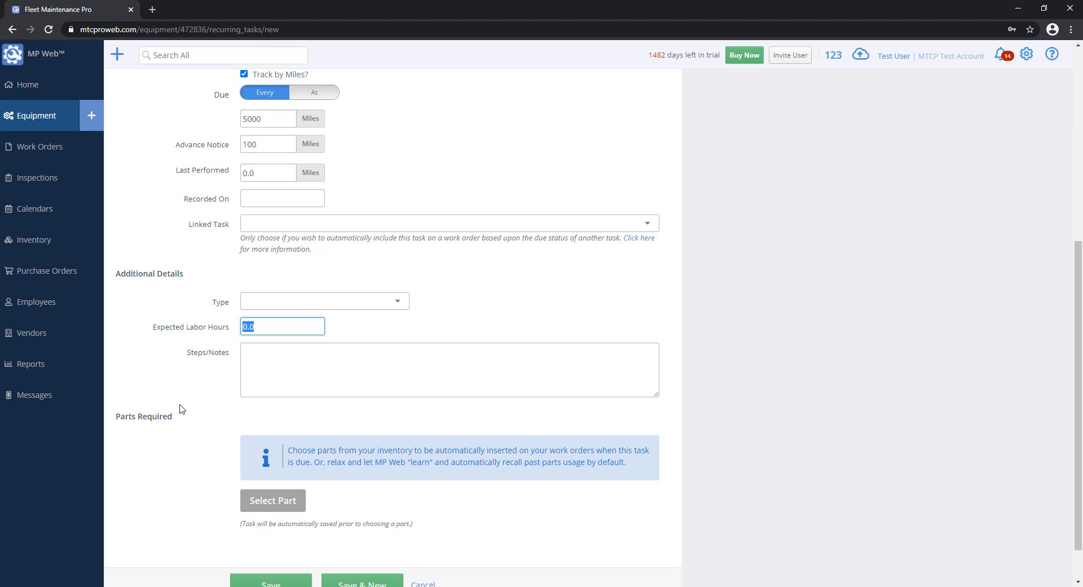
click(261, 361)
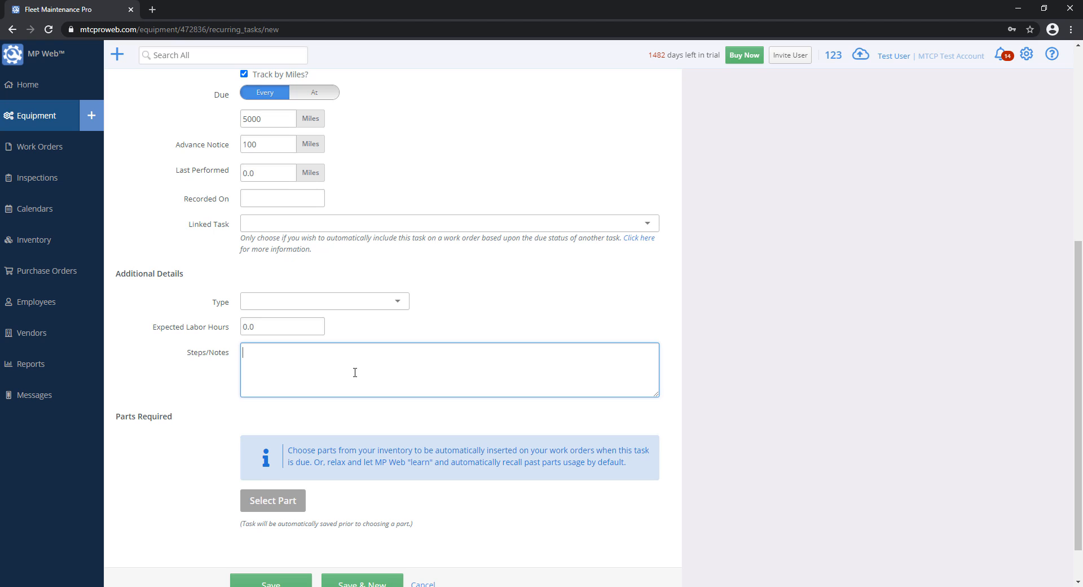
Step: Check the completed Oil Change task form from start to end and save the task
scroll(344, 350, down, 1)
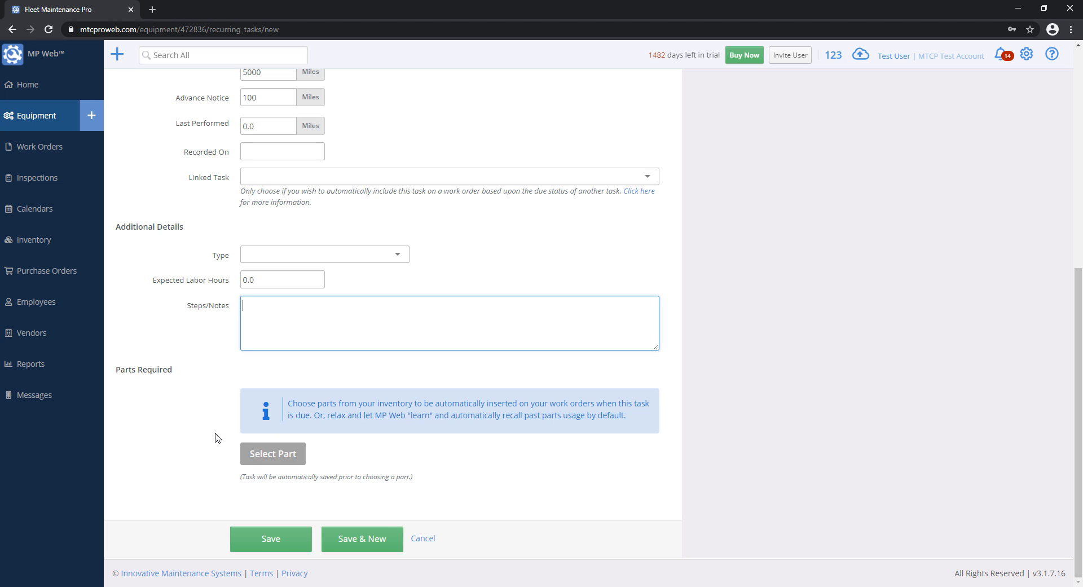
scroll(217, 438, up, 5)
scroll(212, 346, up, 2)
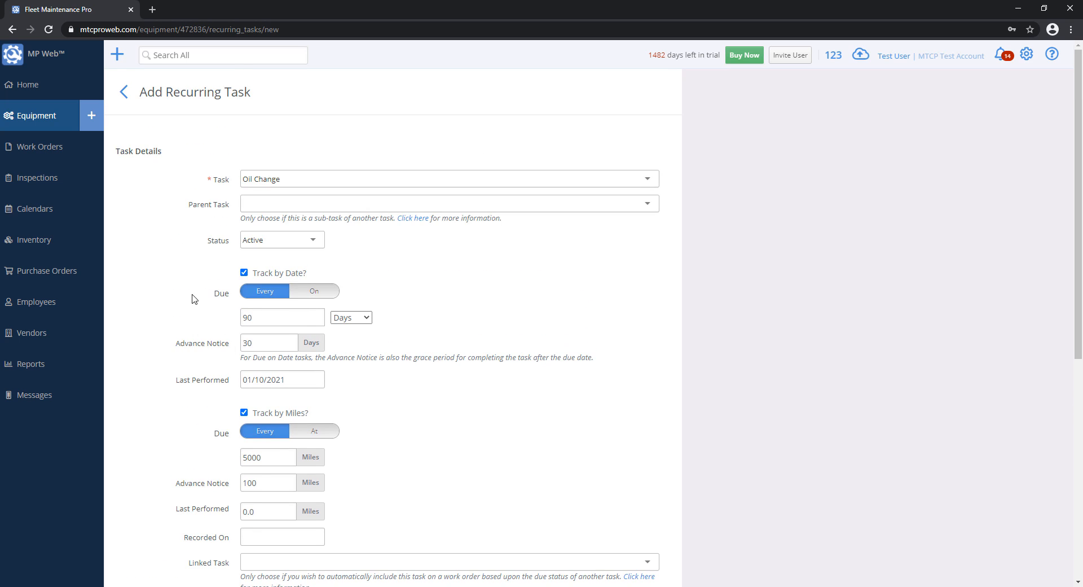
scroll(193, 297, down, 7)
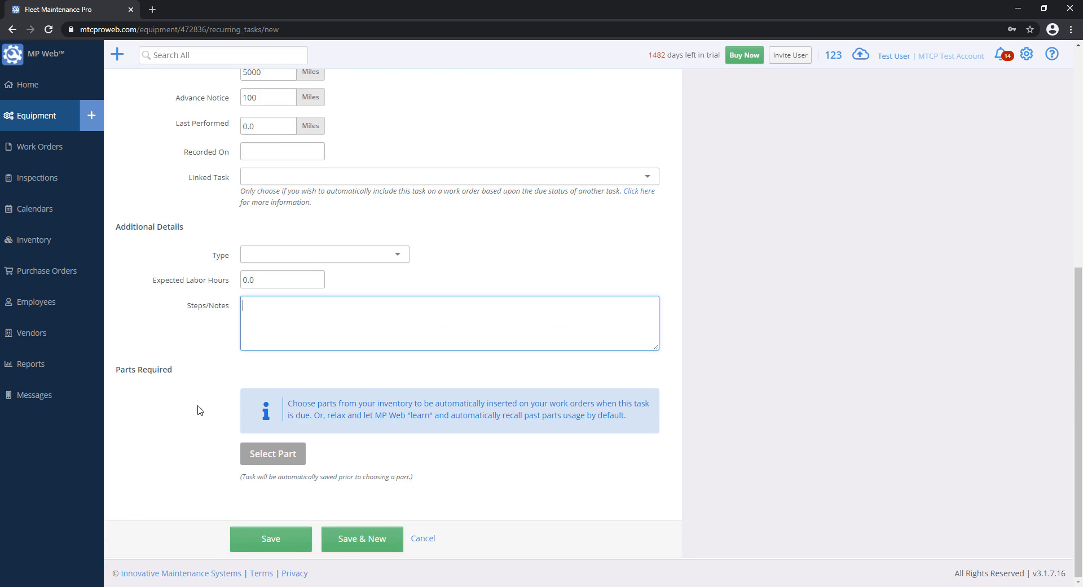
click(277, 544)
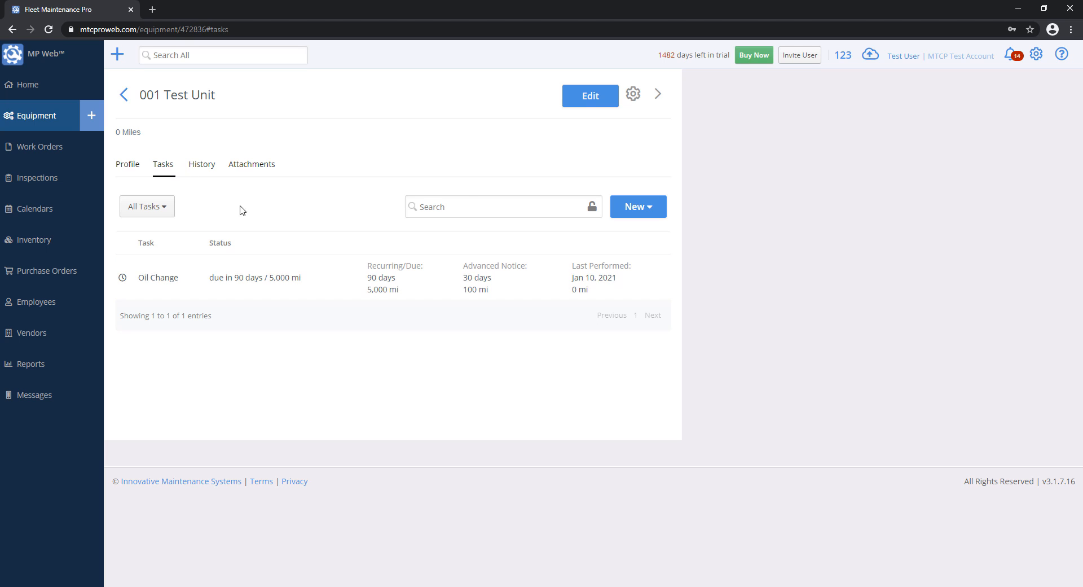
Step: Start another PM task for 001 Test Unit and add Belt Replacement as its new task name
click(647, 212)
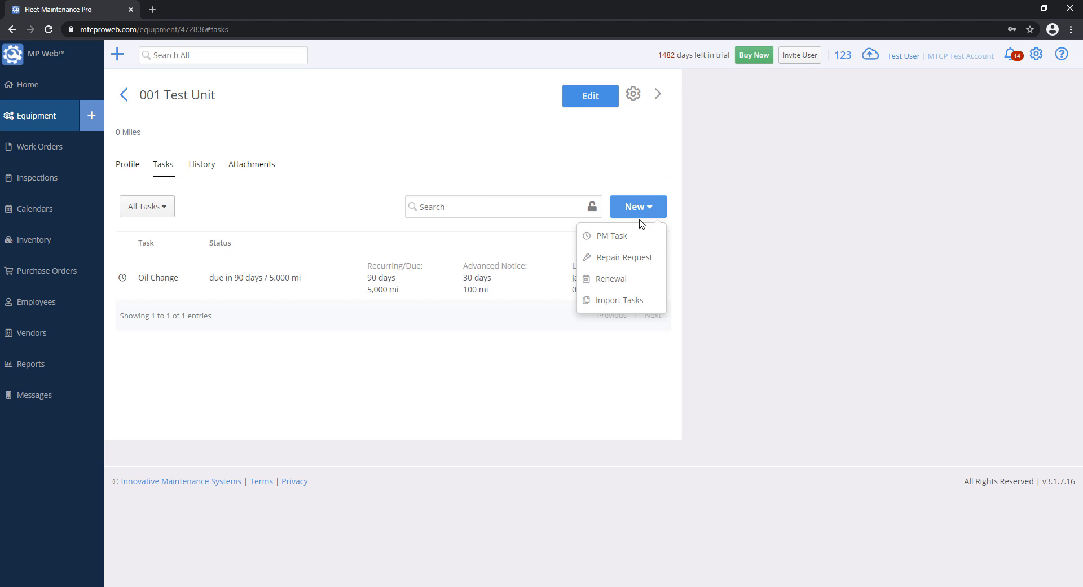
click(621, 243)
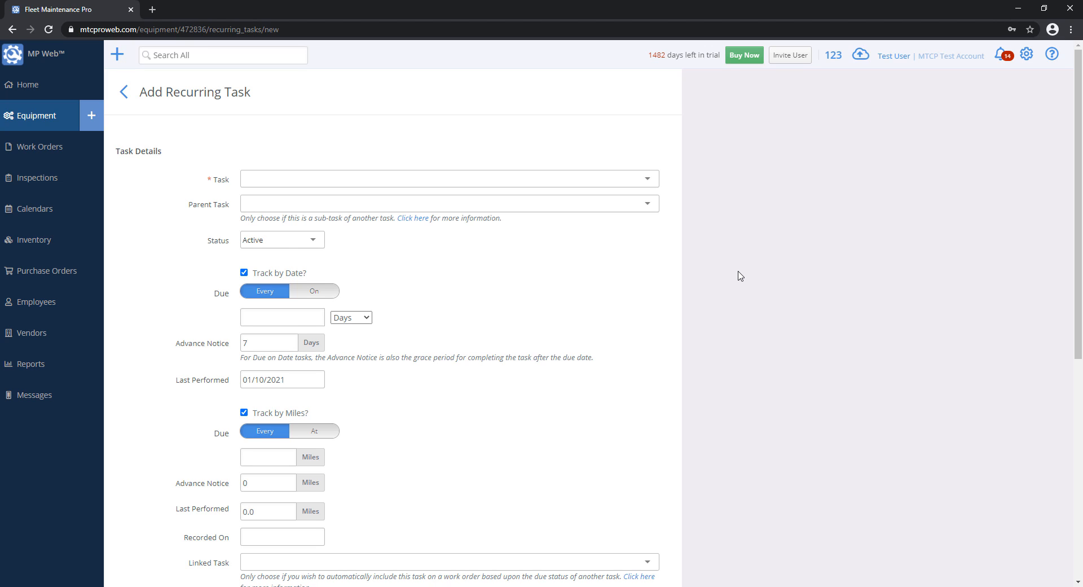
click(392, 179)
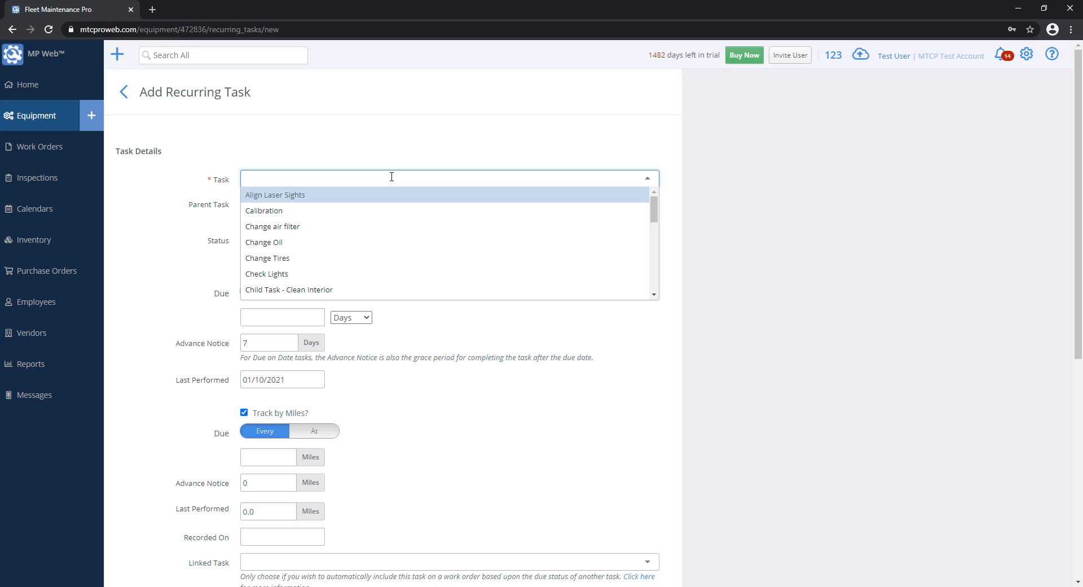
text(Belt Replacement)
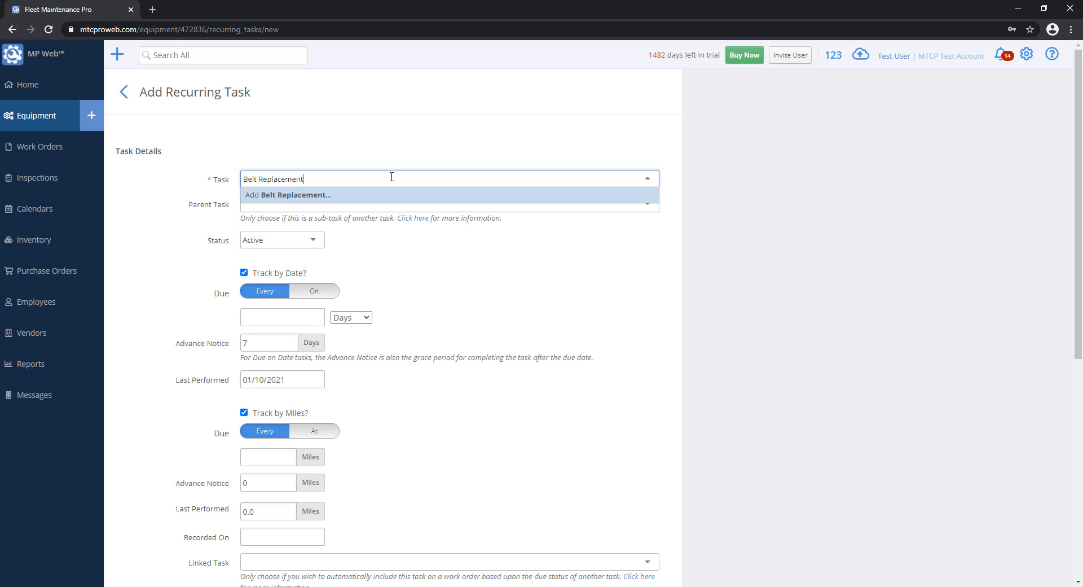
click(326, 195)
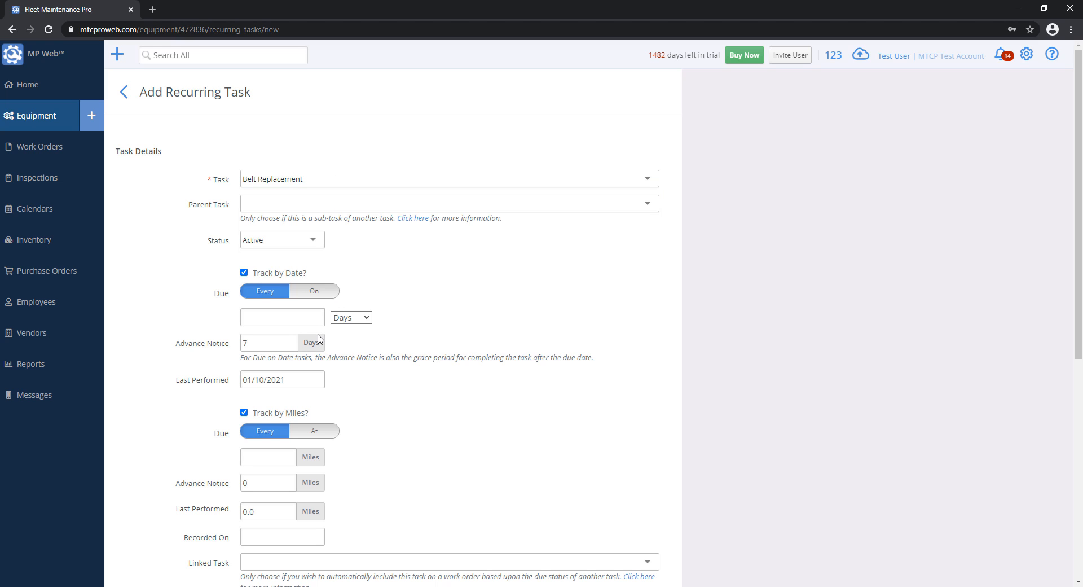
Step: Track Belt Replacement by miles only, due every 80000 miles with an advance notice of 1500 miles, and save it
click(244, 273)
click(269, 353)
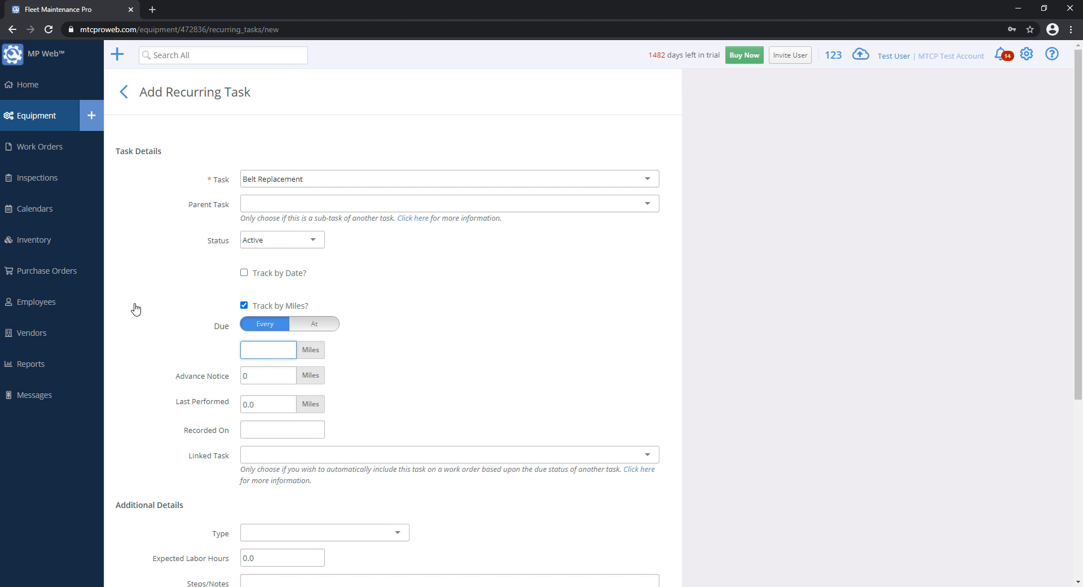
text(80000)
key(Tab)
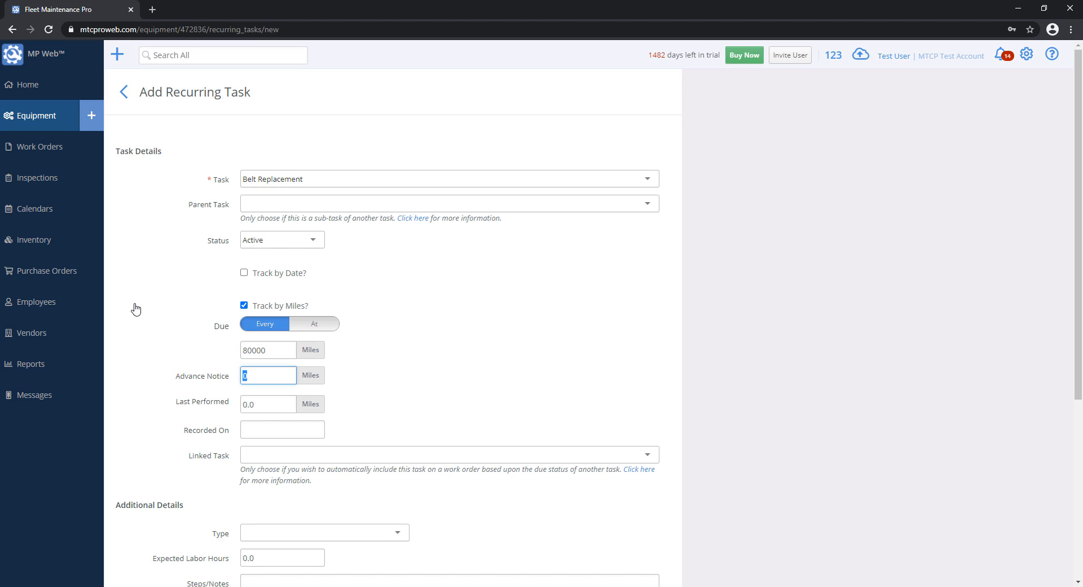
text(1500)
scroll(421, 350, down, 5)
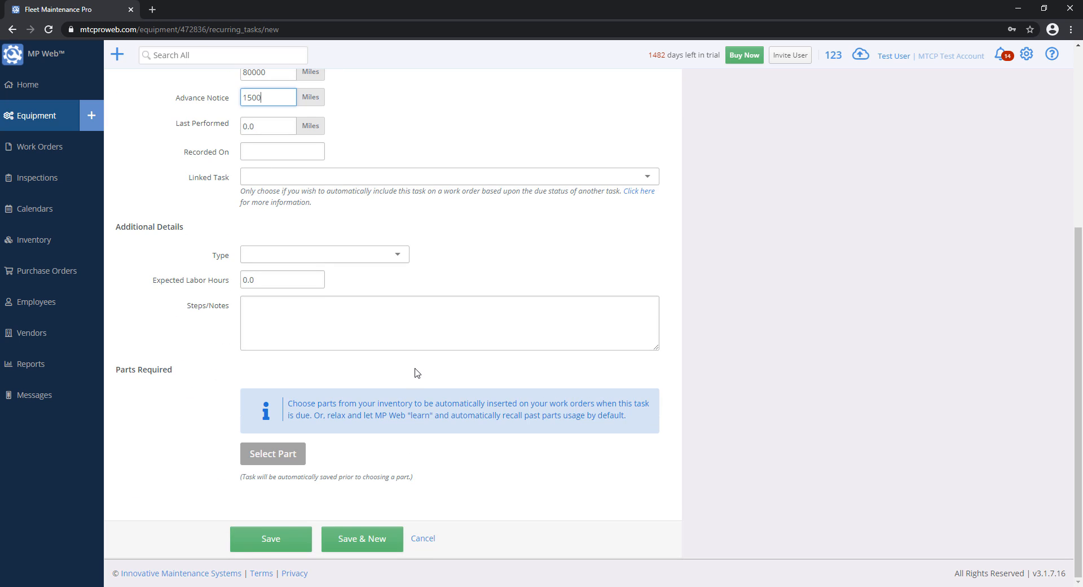
click(269, 535)
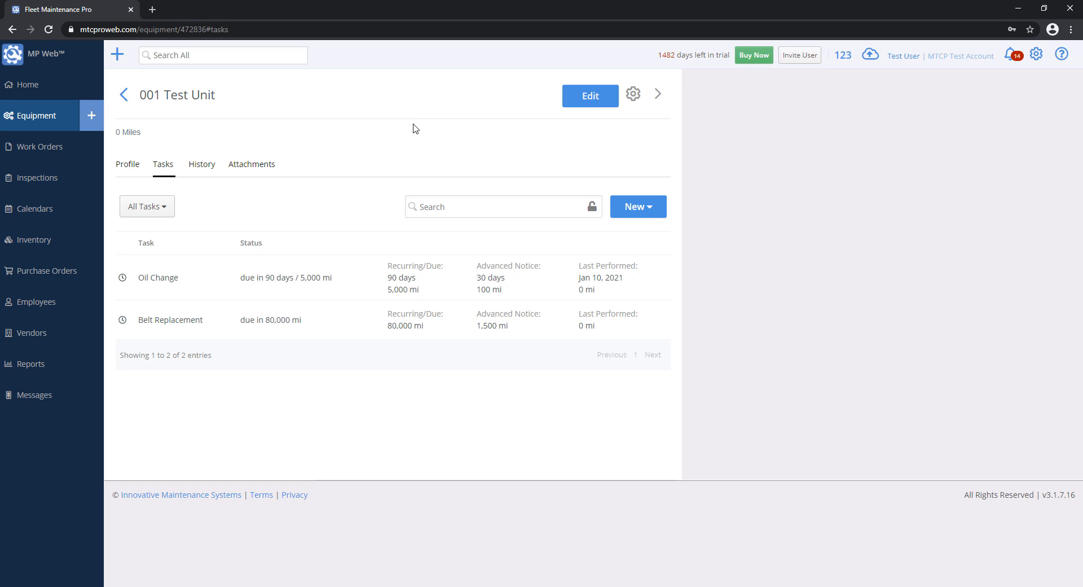
Step: Reopen the tasks of 001 Test Unit from the equipment list and view the available types of new task
click(34, 115)
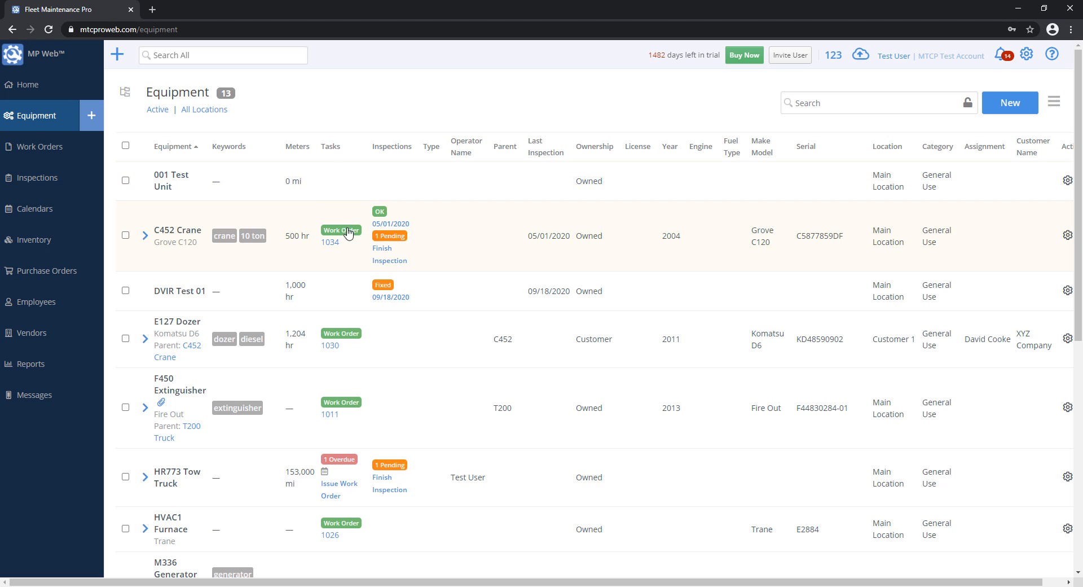
click(217, 190)
click(163, 167)
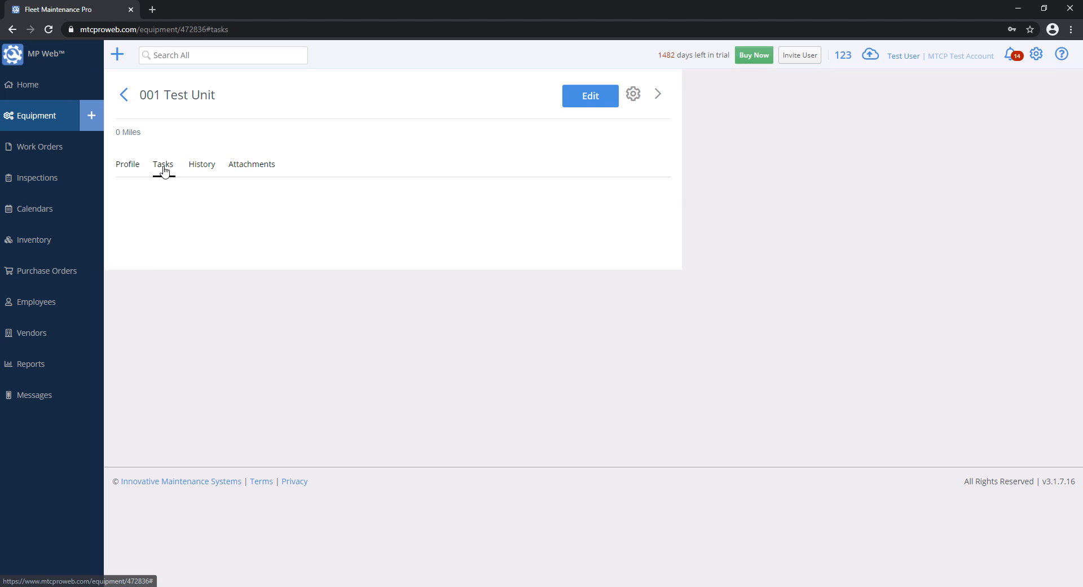
click(649, 210)
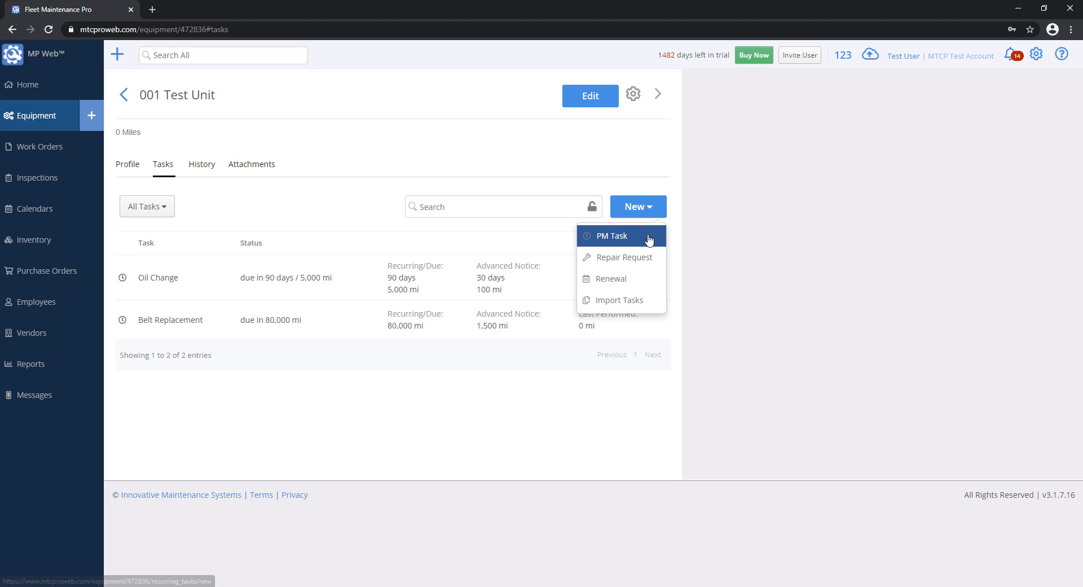
click(879, 206)
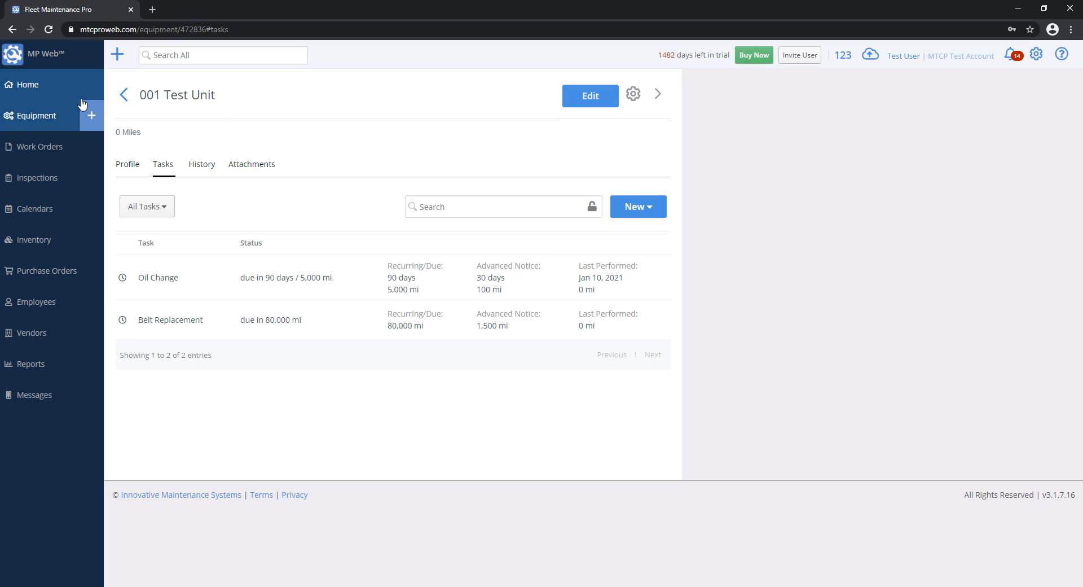
Step: Create a new maintenance template named Heavy Trucks
click(1037, 55)
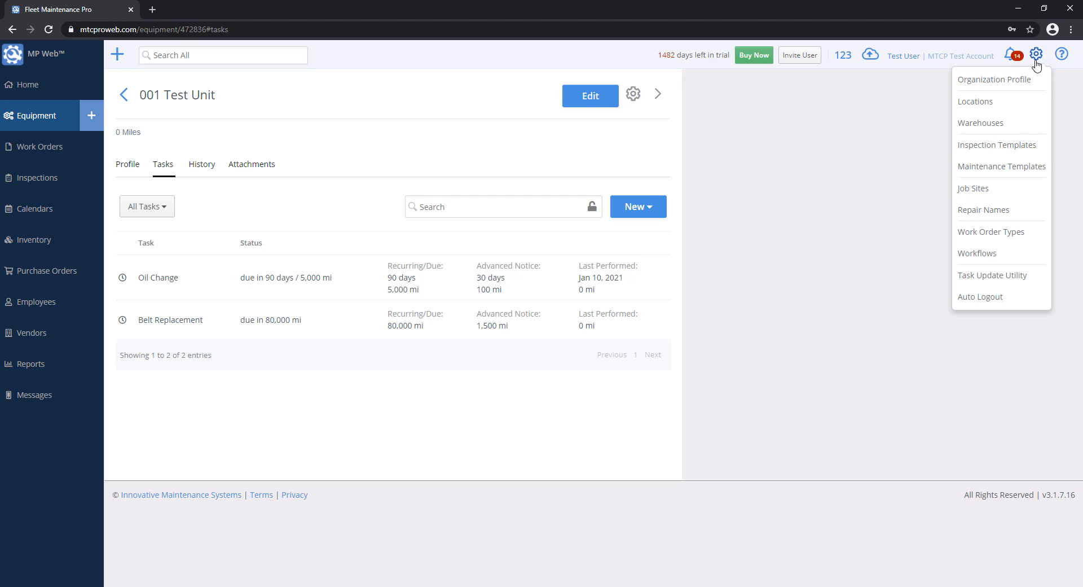
click(1004, 167)
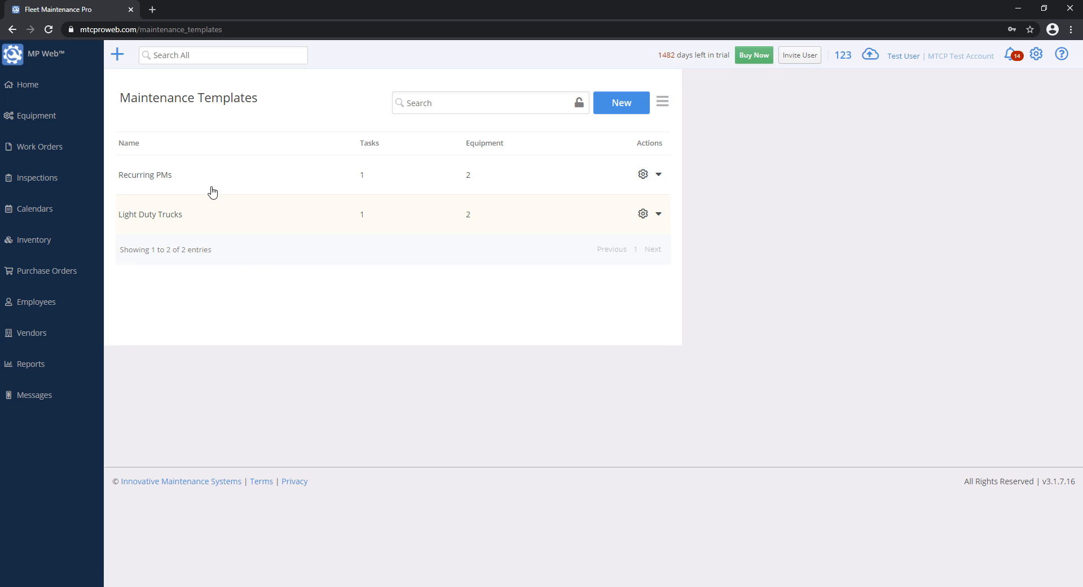
click(628, 109)
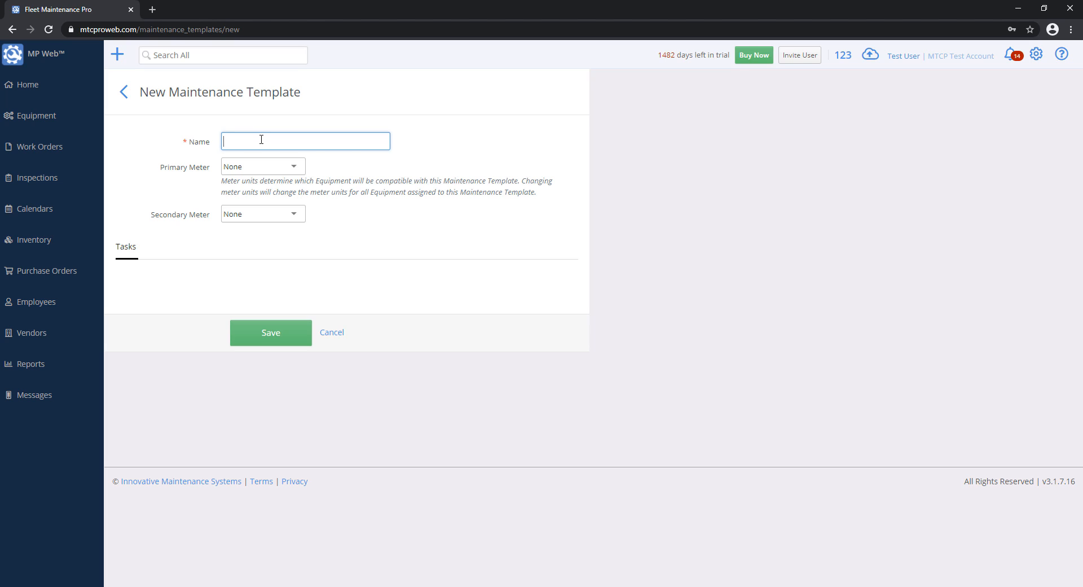
text(Heavy Trucks)
Step: Set the Heavy Trucks template's primary meter to Miles, keep its secondary meter at None, and save the template
click(271, 170)
click(263, 184)
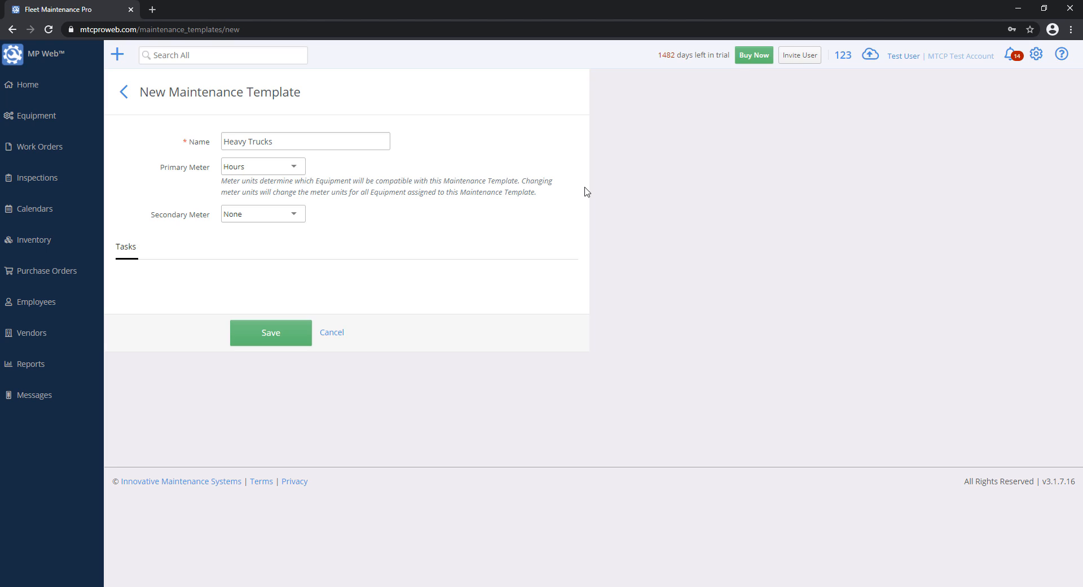
click(274, 166)
click(254, 215)
click(276, 338)
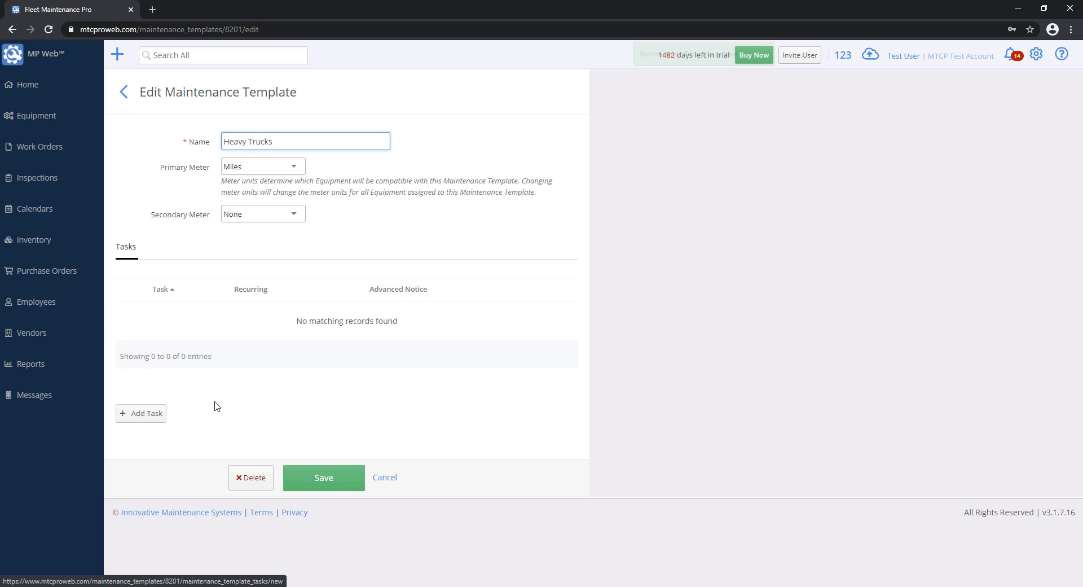
Step: Add a 20k Service task to the template, tracked only by miles every 20000 miles, and save it with another new task started
click(162, 416)
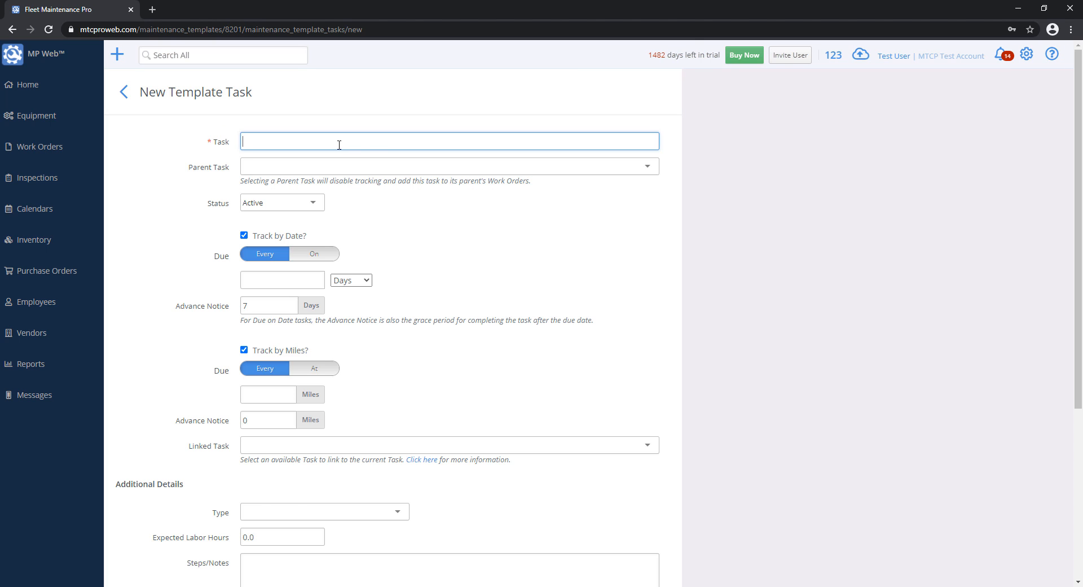
text(20k Service)
click(243, 235)
click(272, 313)
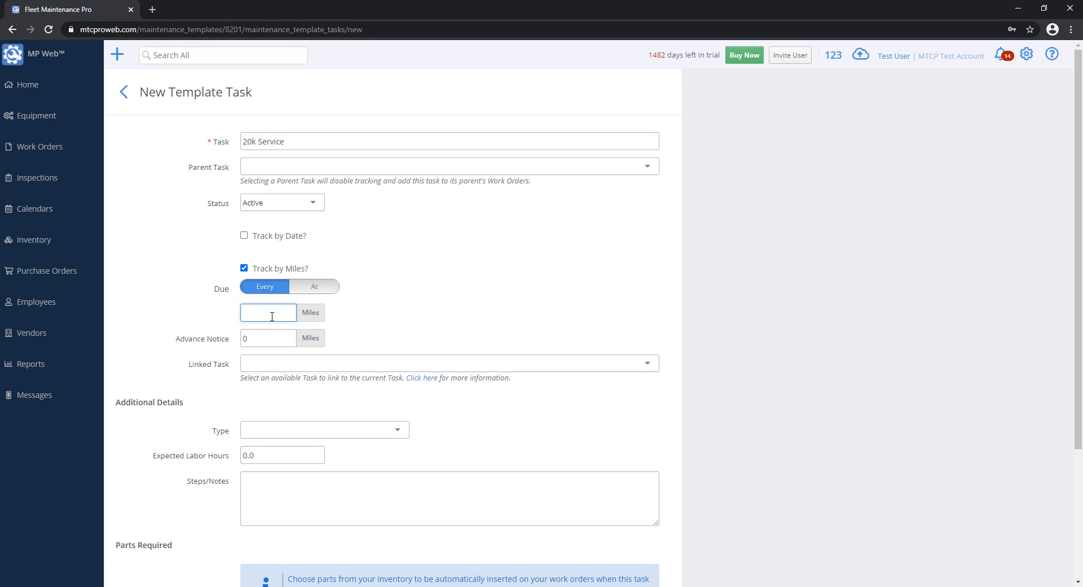
text(20000)
scroll(305, 330, down, 3)
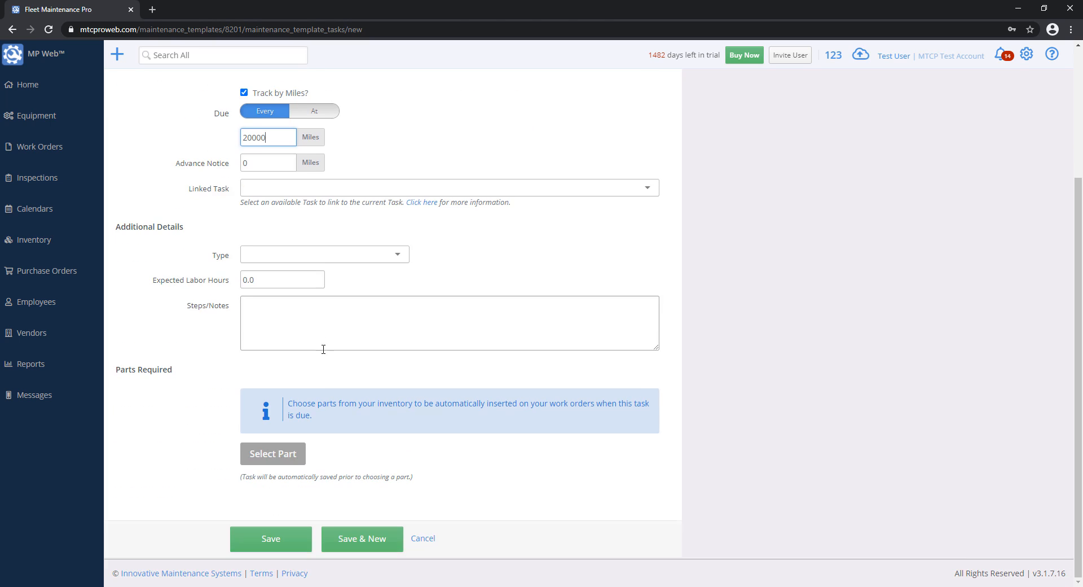
click(363, 540)
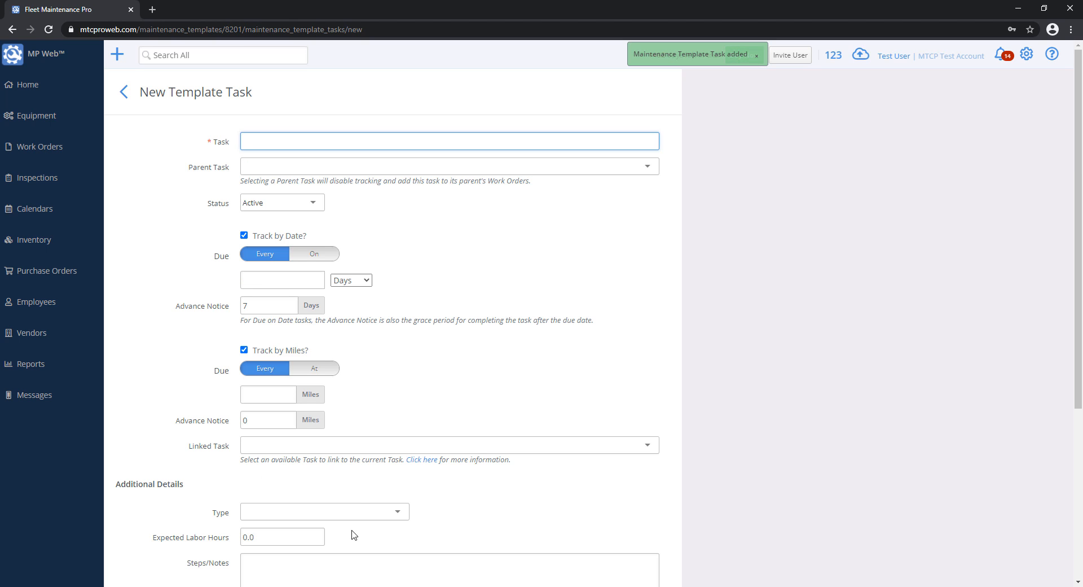
Step: Add a 40k Service task to the template, tracked only by miles every 40000 miles, and save it
text(0)
text(40k Serg)
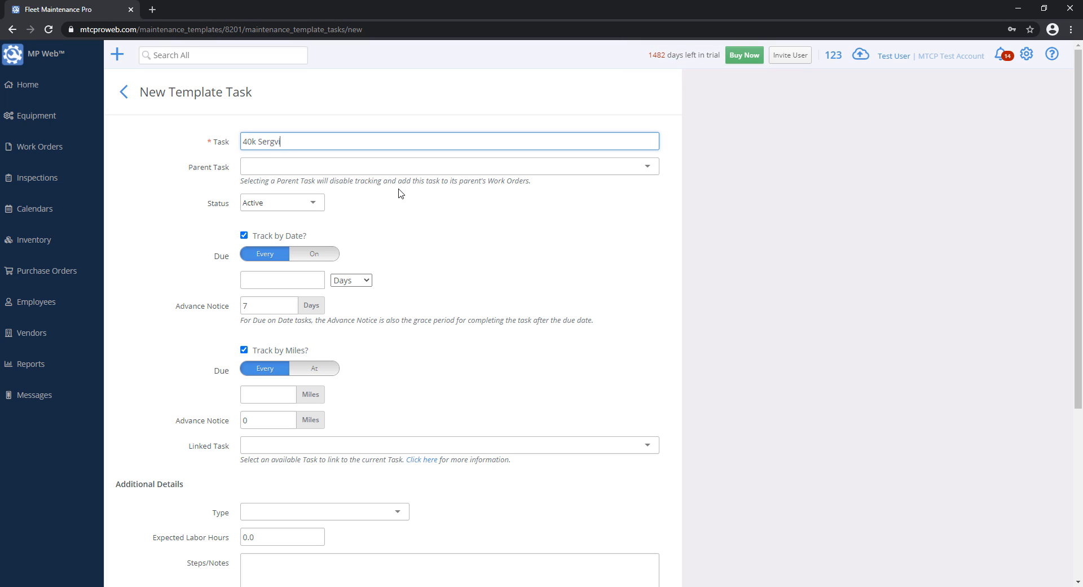
key(BackSpace)
text(vice)
click(243, 236)
click(275, 311)
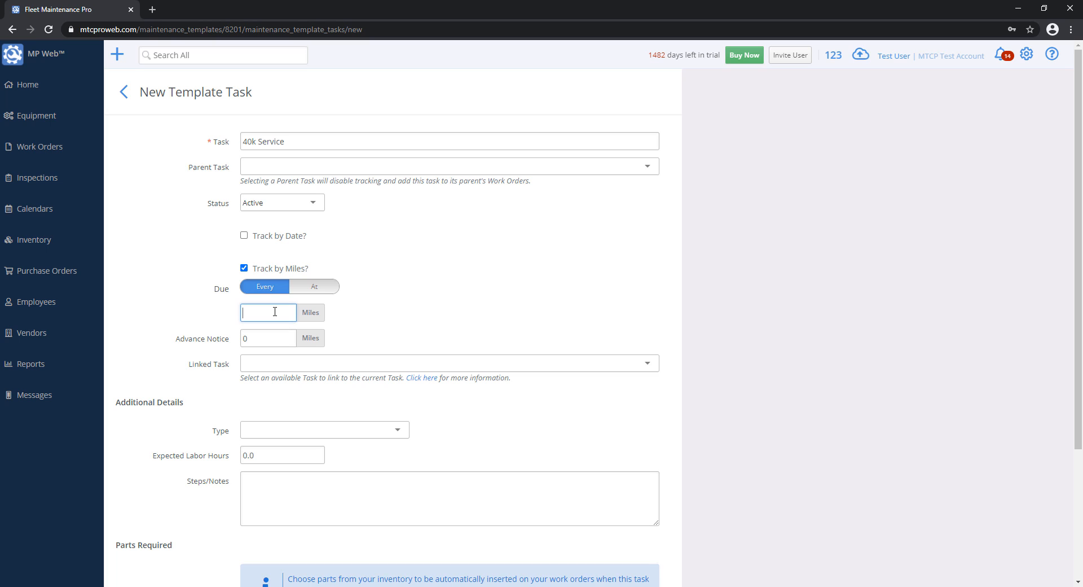
text(40000)
scroll(369, 425, down, 3)
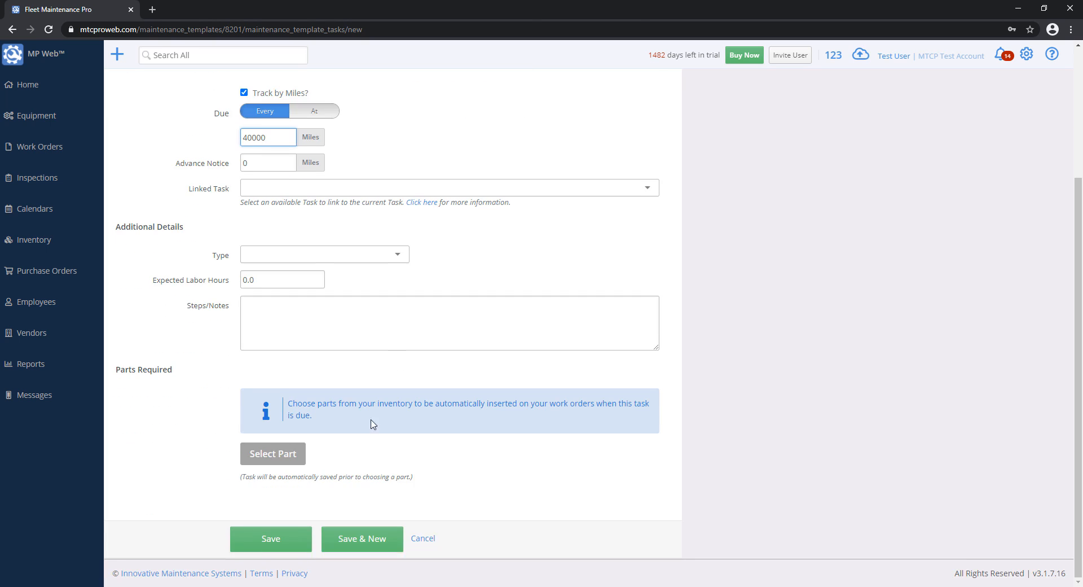
click(276, 540)
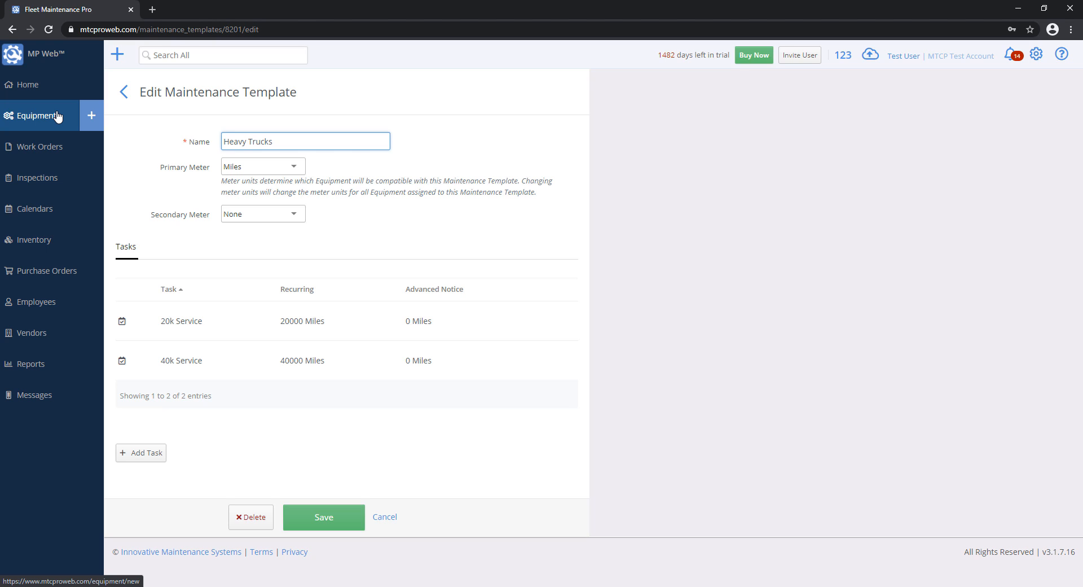
Step: Assign 001 Test Unit to the Heavy Trucks maintenance template and save the assignment
click(1036, 55)
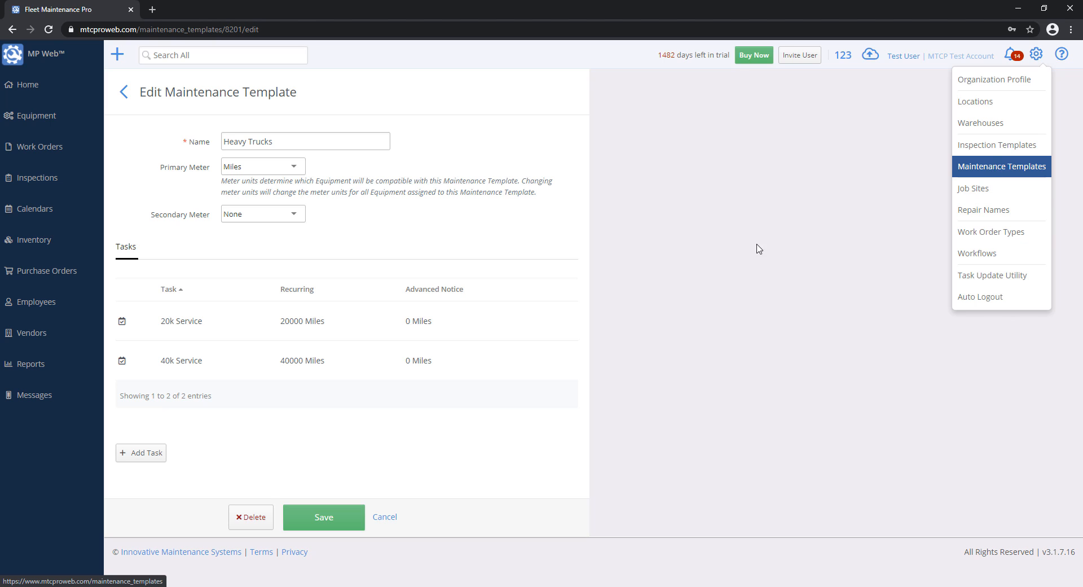
click(1007, 174)
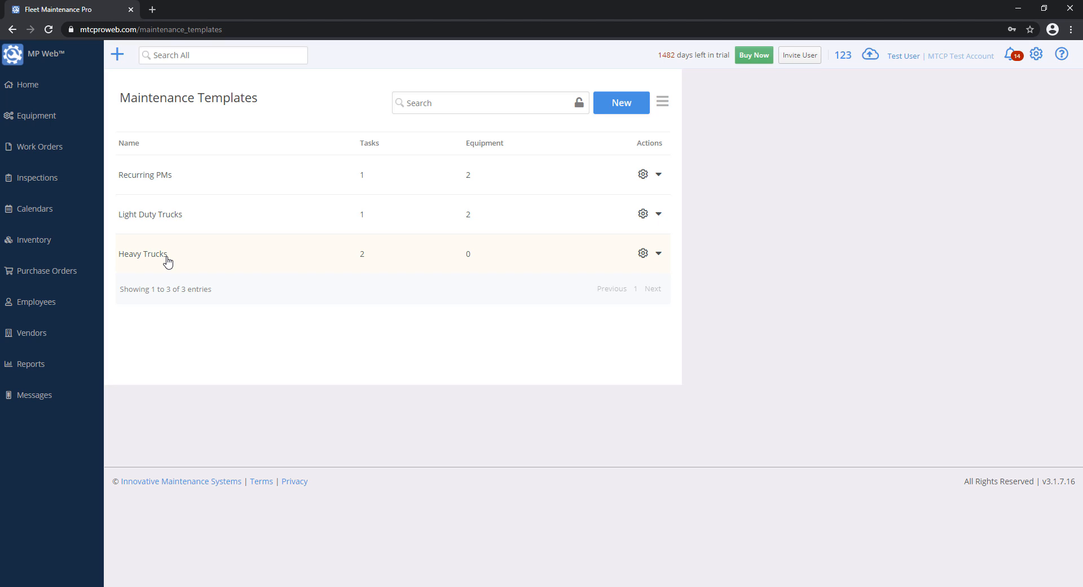
click(659, 255)
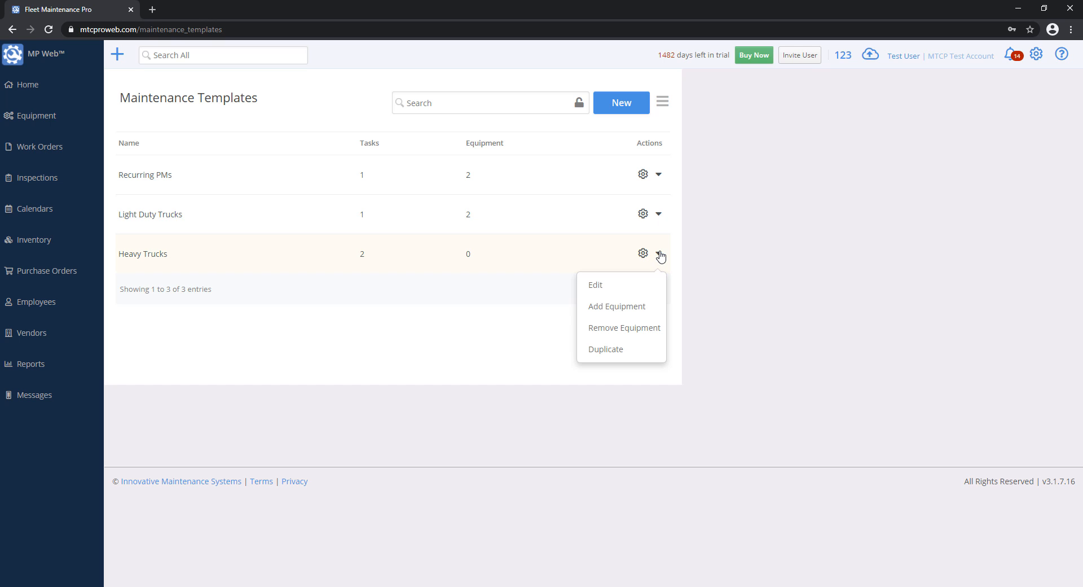
click(611, 314)
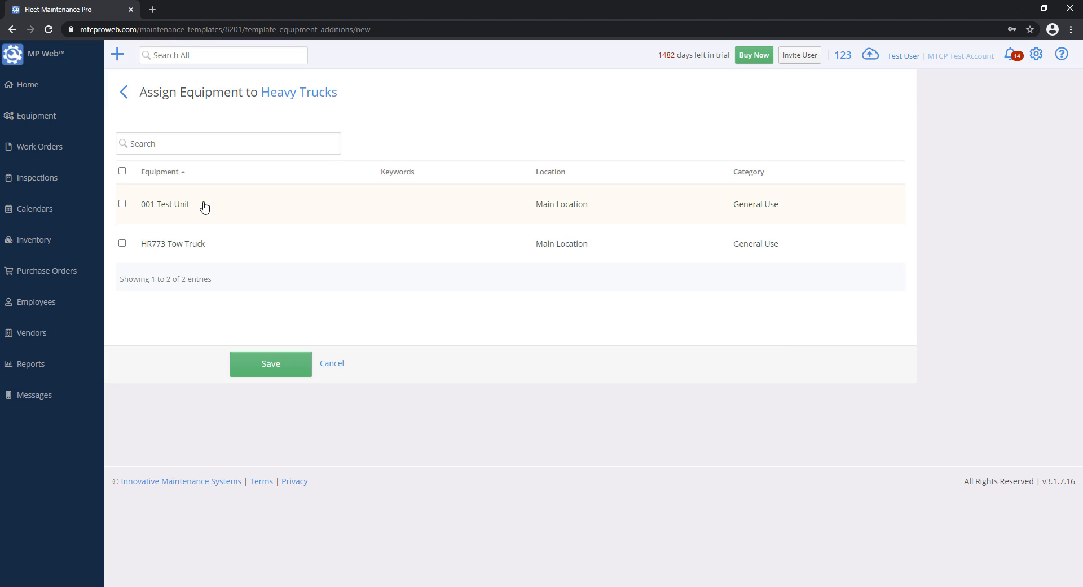
click(122, 204)
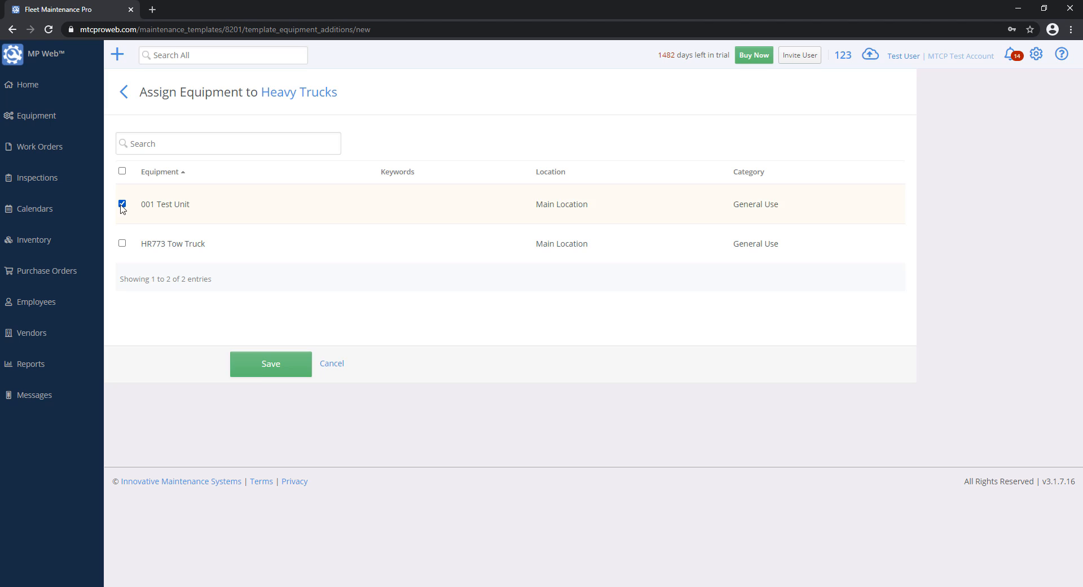
click(271, 364)
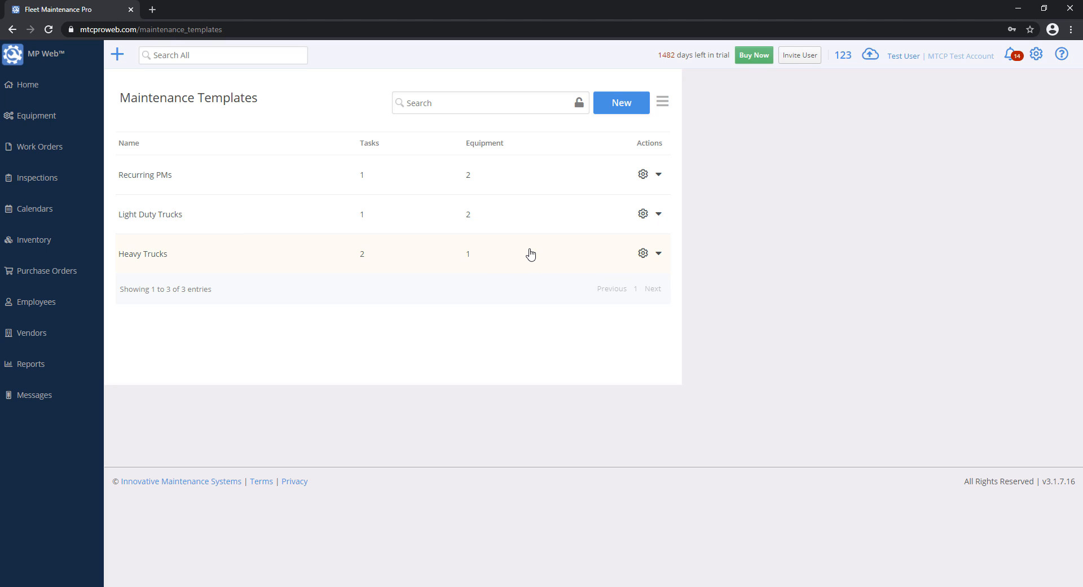
Step: Open 001 Test Unit from the equipment list and check its assigned maintenance template and its task list
click(51, 120)
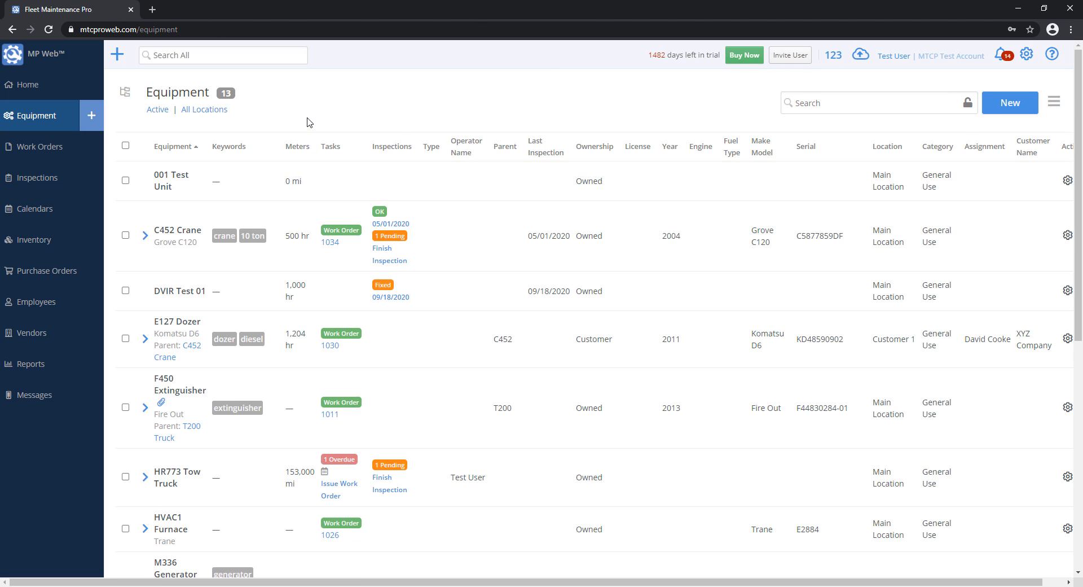
click(203, 189)
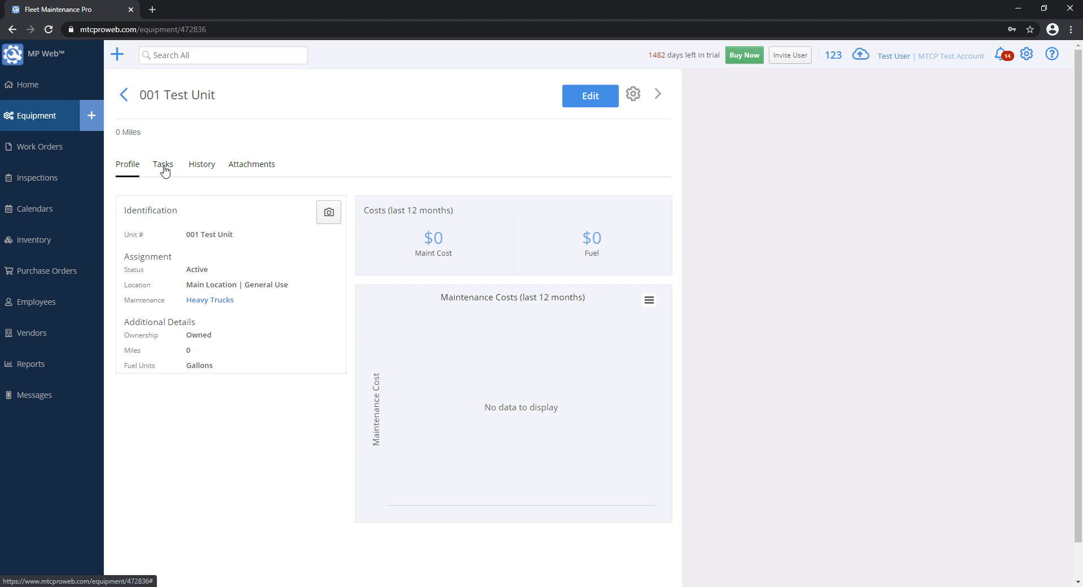
drag(124, 300, 160, 300)
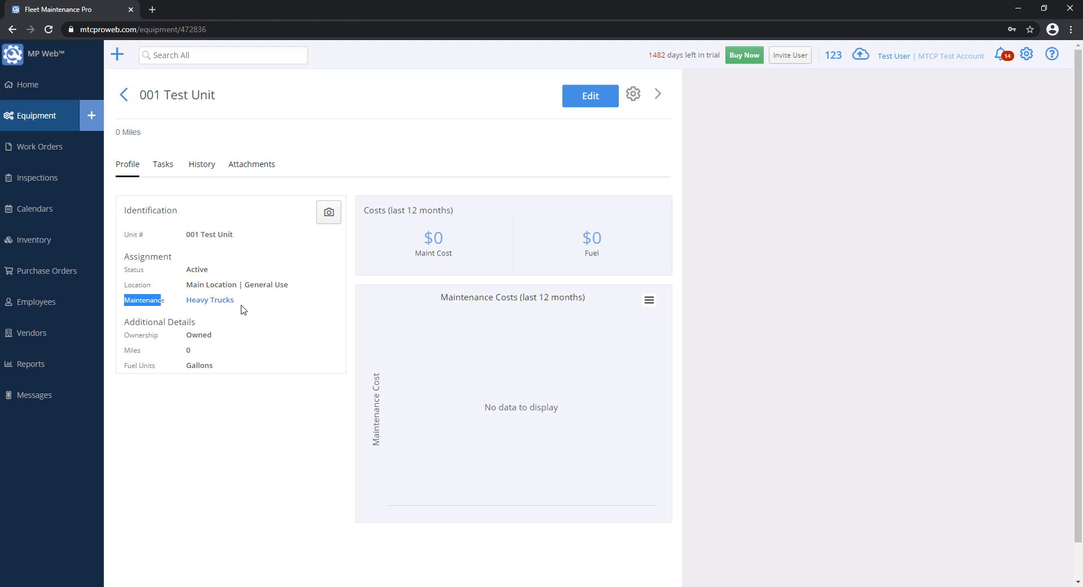
click(248, 305)
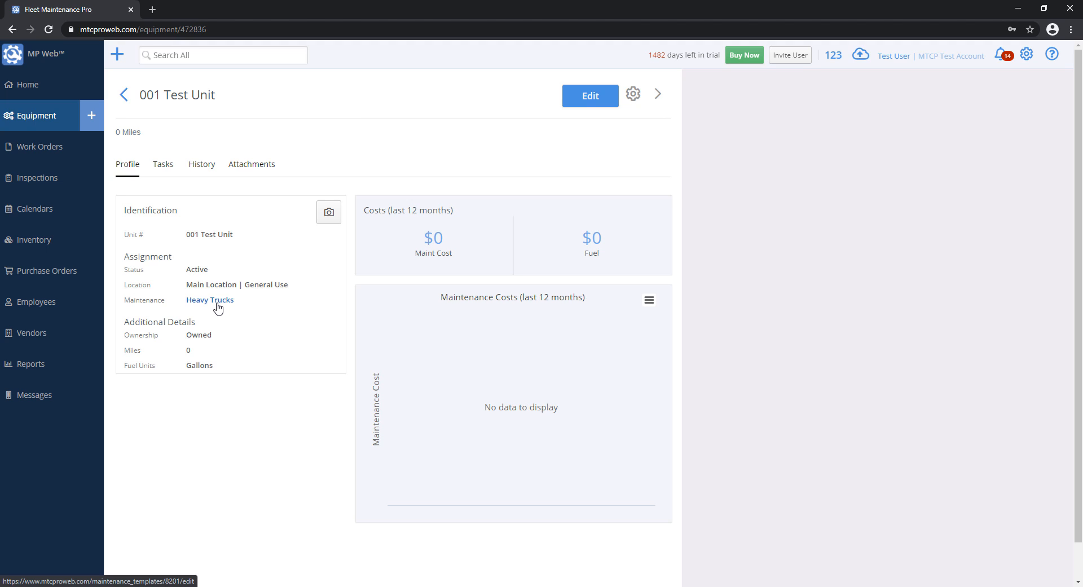
click(163, 165)
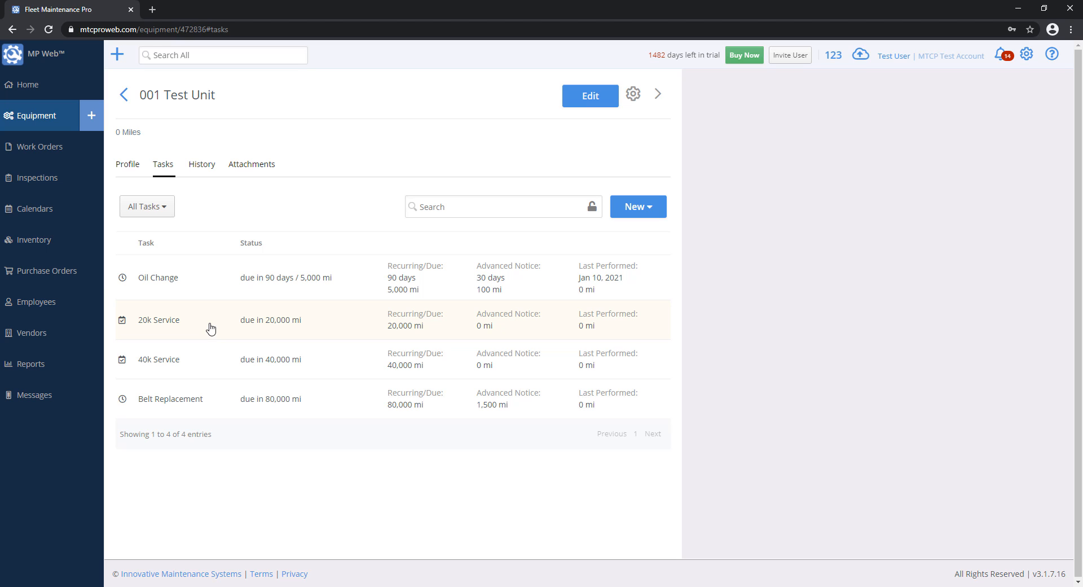
click(642, 211)
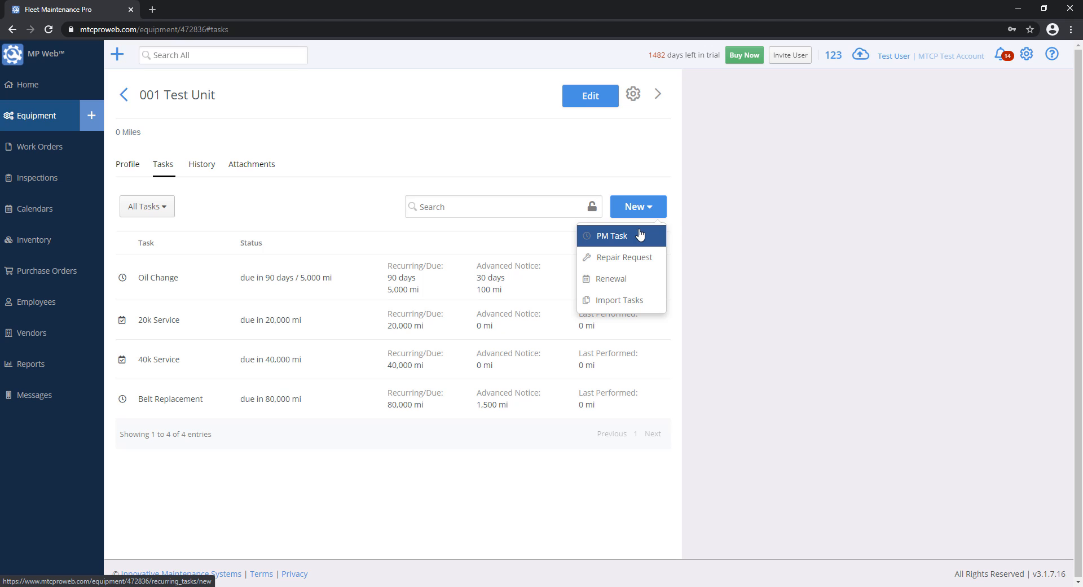
click(814, 225)
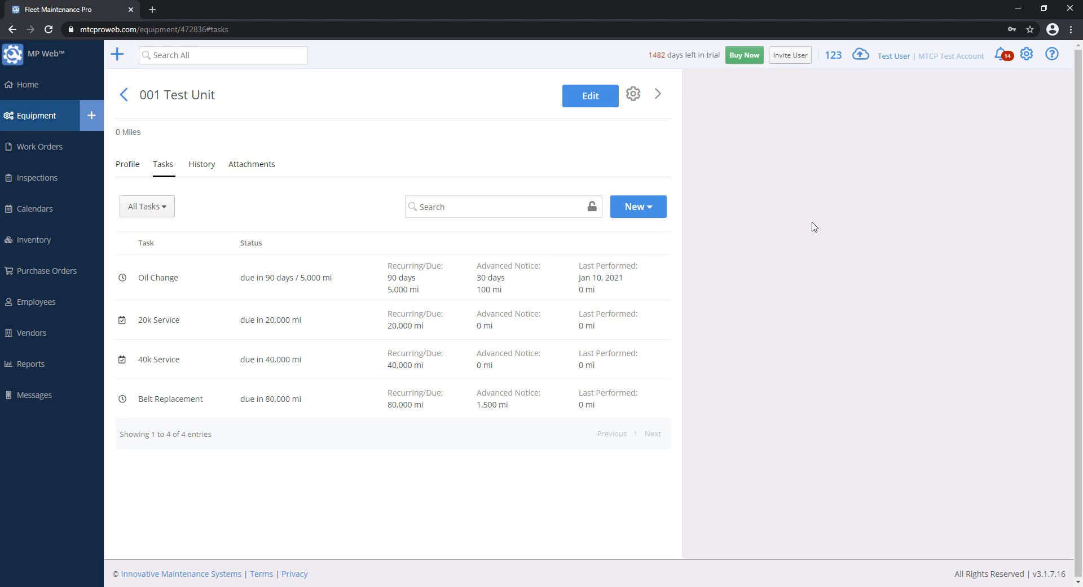
click(647, 206)
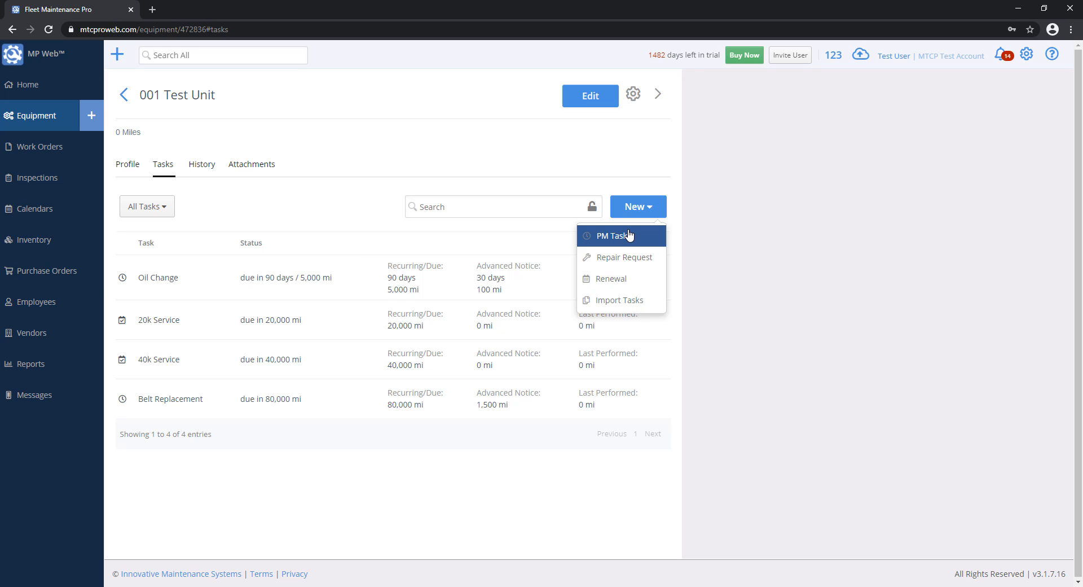
click(853, 174)
Step: In the Heavy Trucks template, rename the 40k Service task to 30k Service, set it due every 30000 miles, and save it
click(1027, 54)
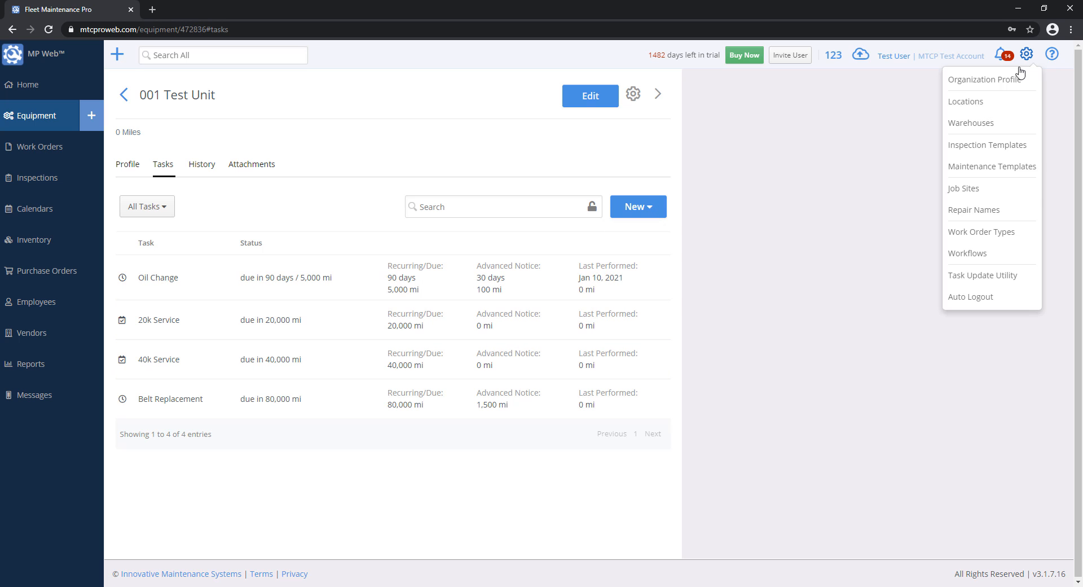
click(1000, 172)
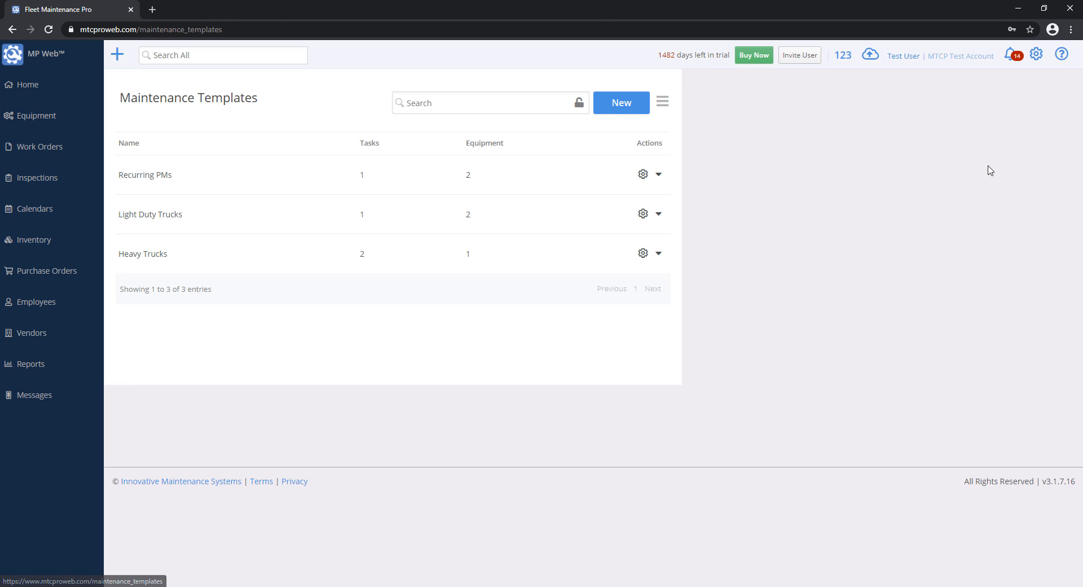
click(329, 252)
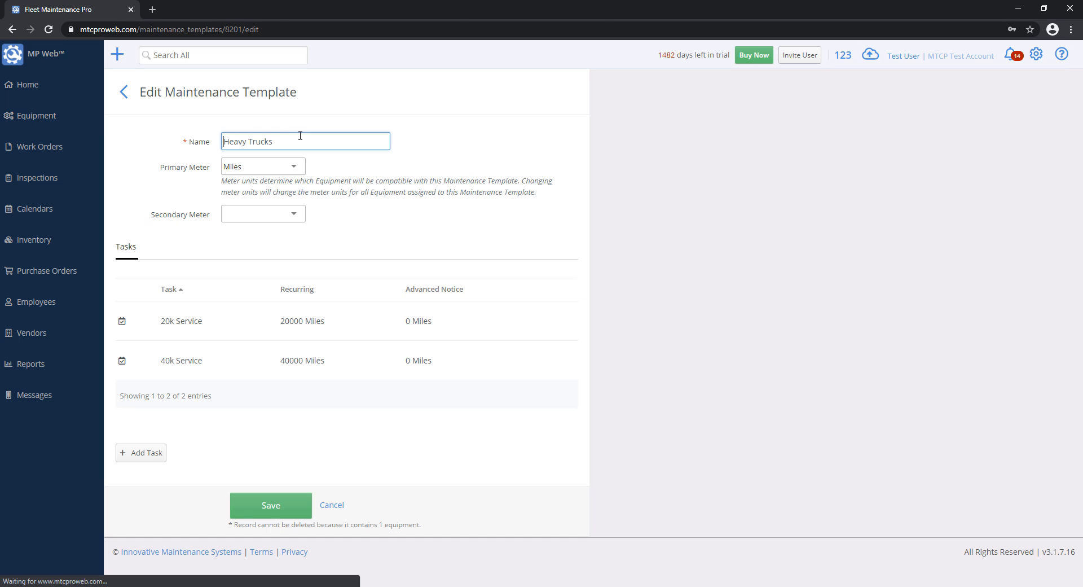
click(203, 366)
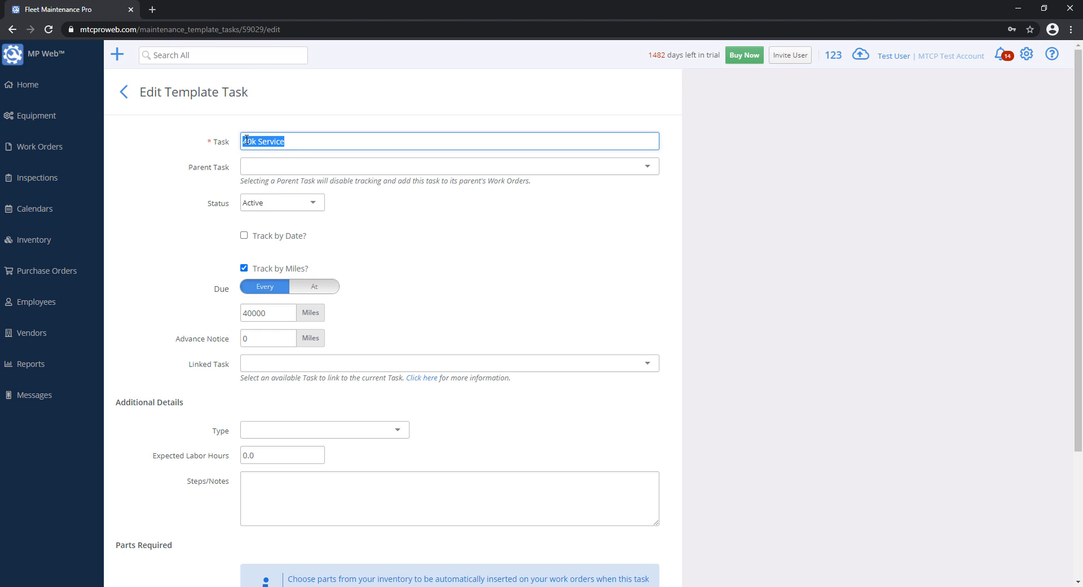
text(30k Service)
double_click(273, 314)
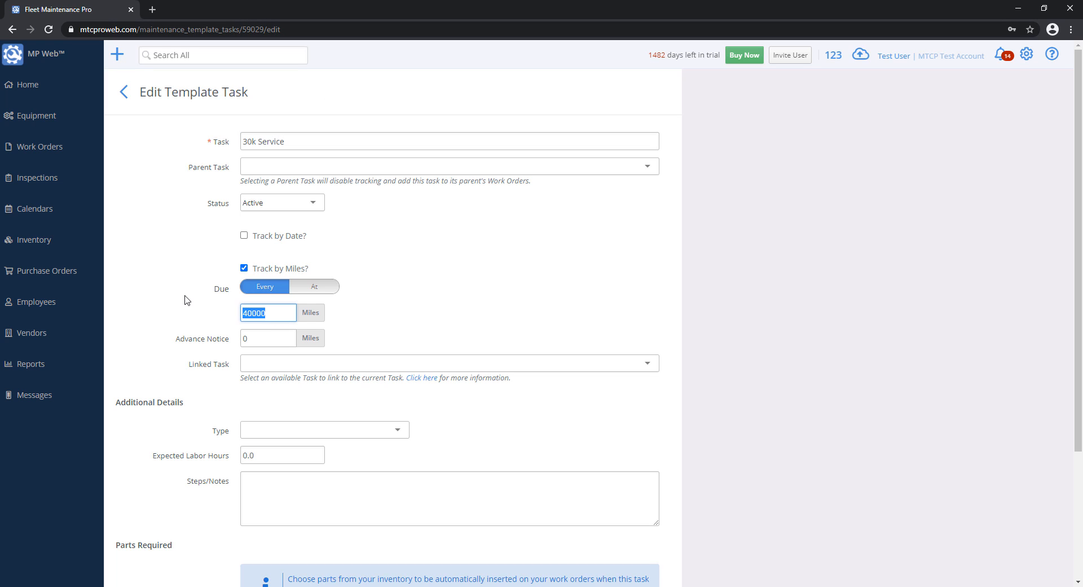
text(30000)
scroll(218, 329, down, 3)
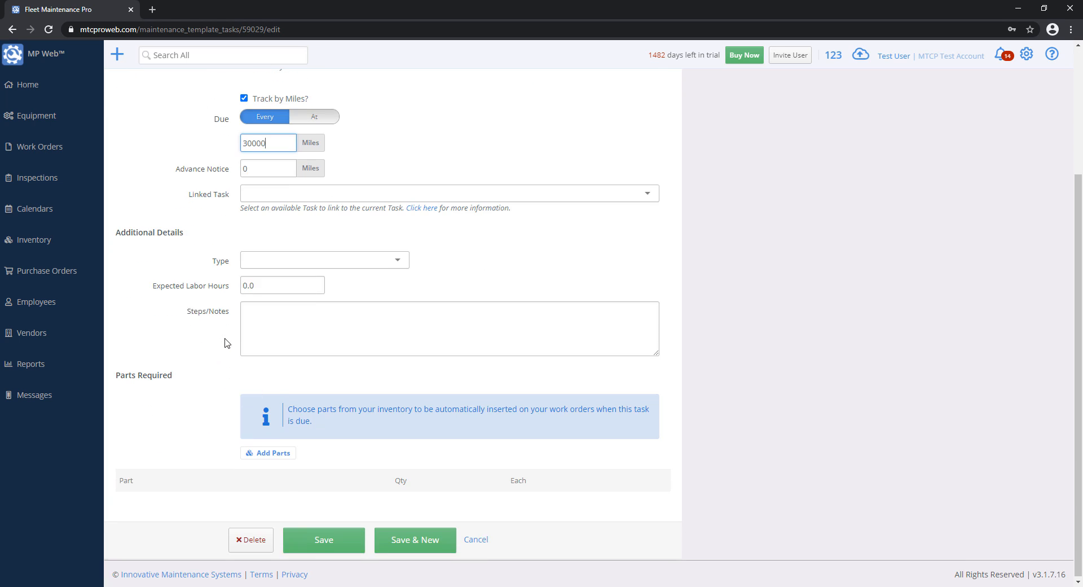
click(310, 539)
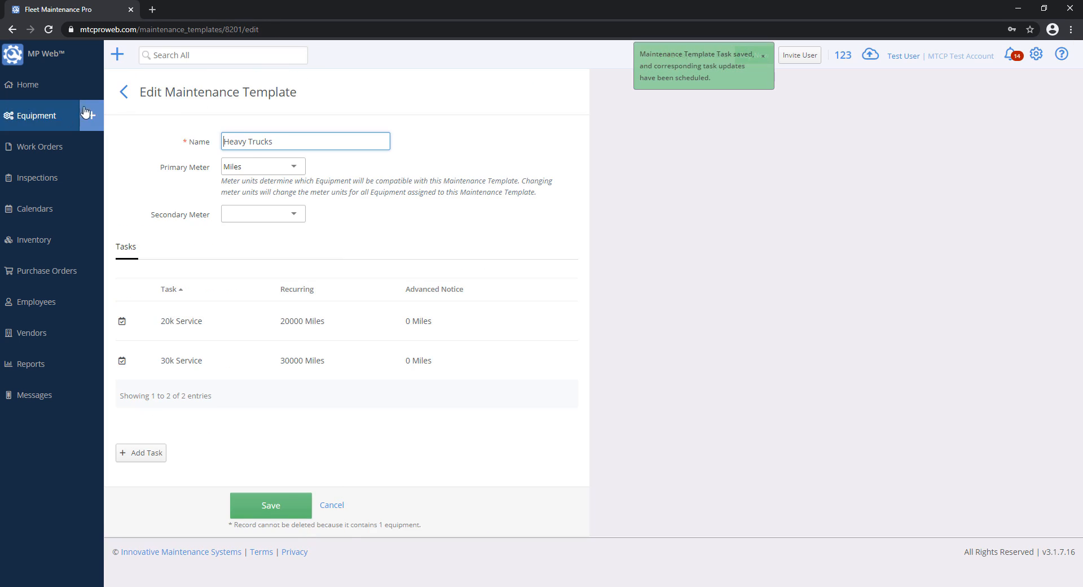
Step: Reopen 001 Test Unit and review how the template task change carries over to its task list
click(56, 115)
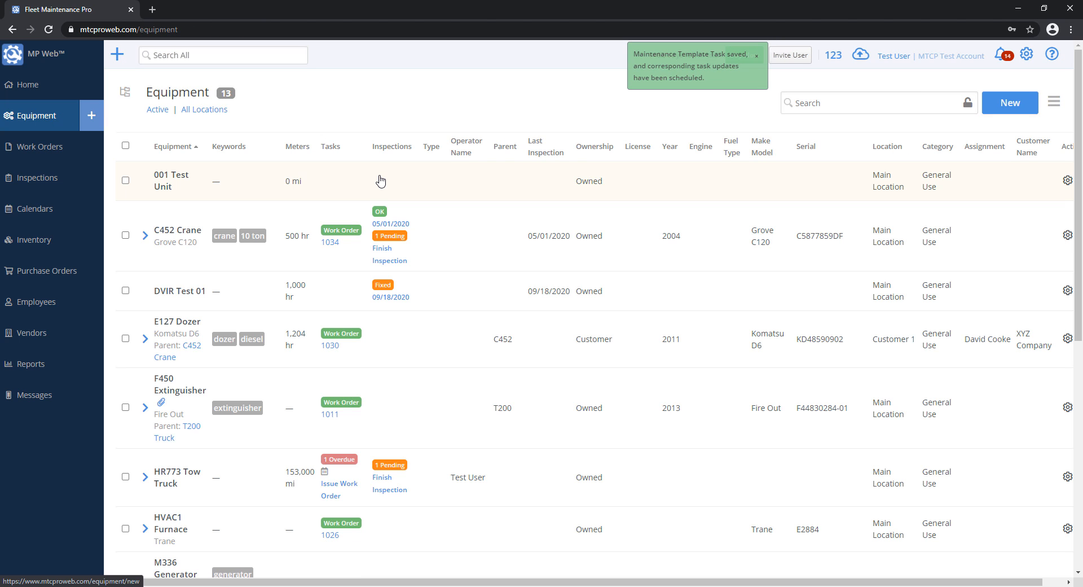
click(160, 186)
click(163, 164)
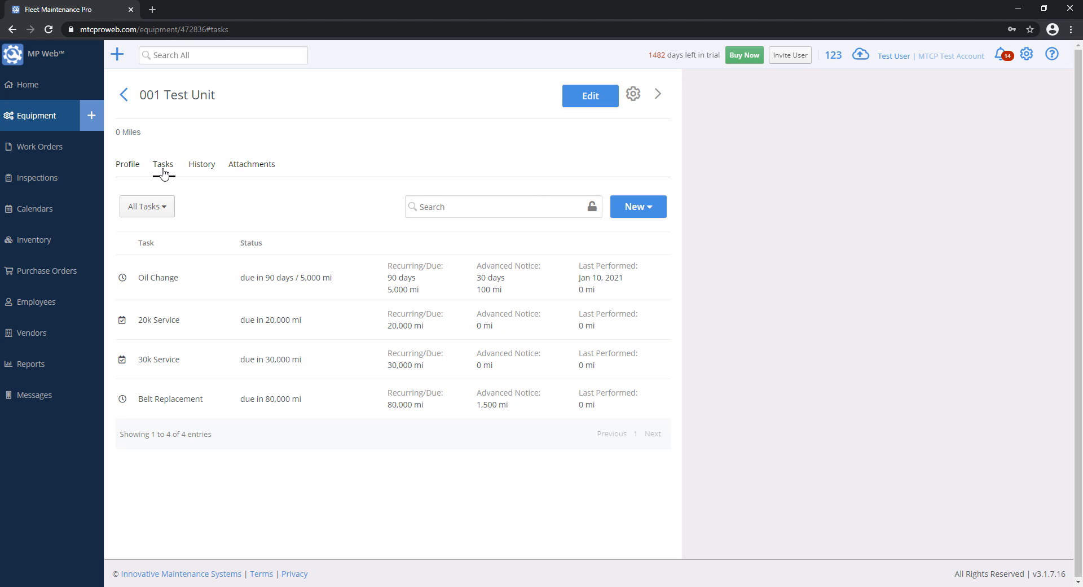
click(1027, 54)
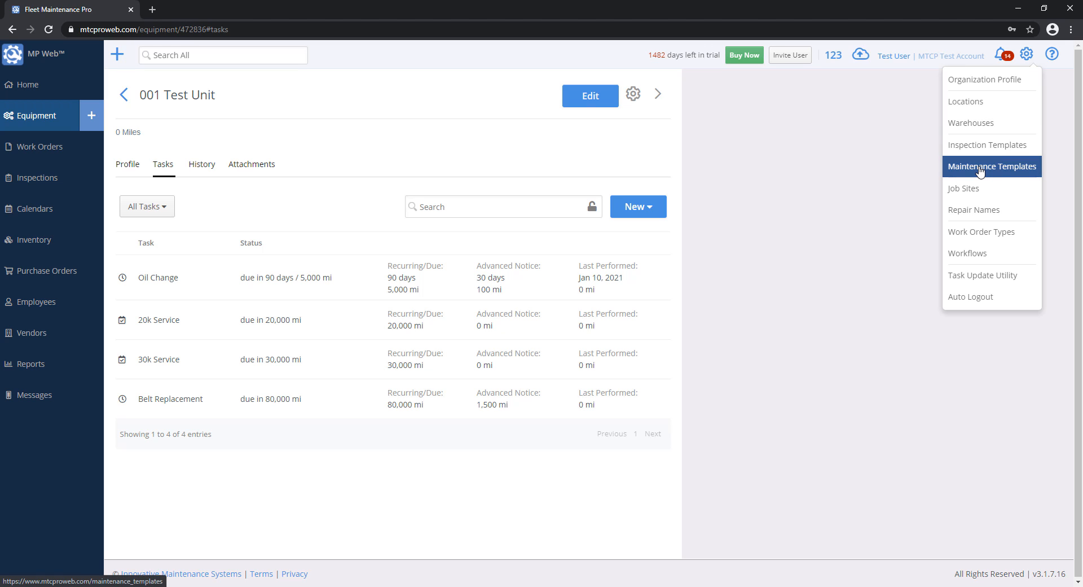
click(811, 185)
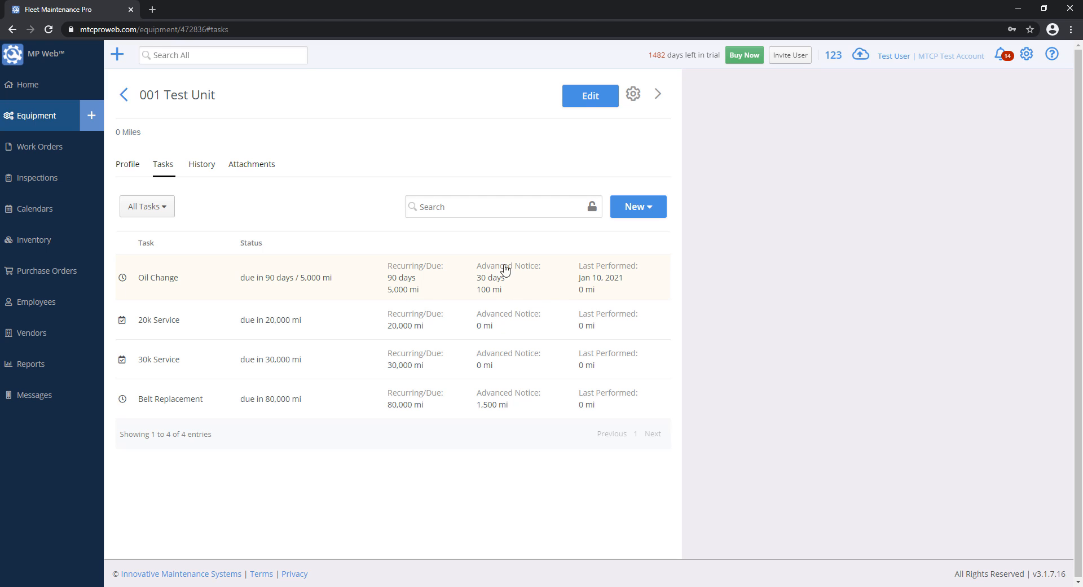
Step: Update 001 Test Unit's primary meter to 4950 miles and expand the unit's due tasks on the Home page
click(635, 97)
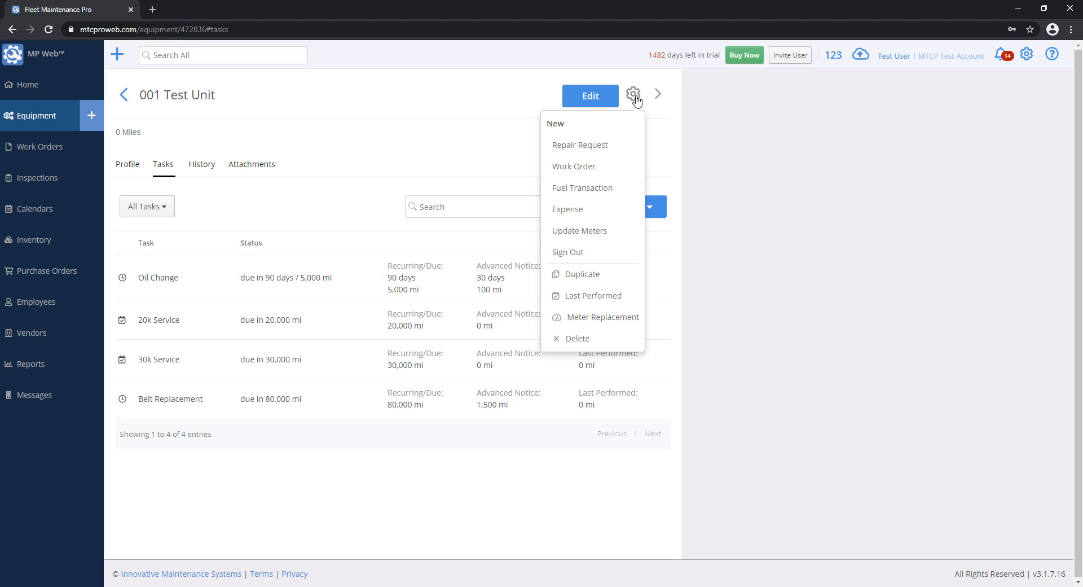
click(584, 232)
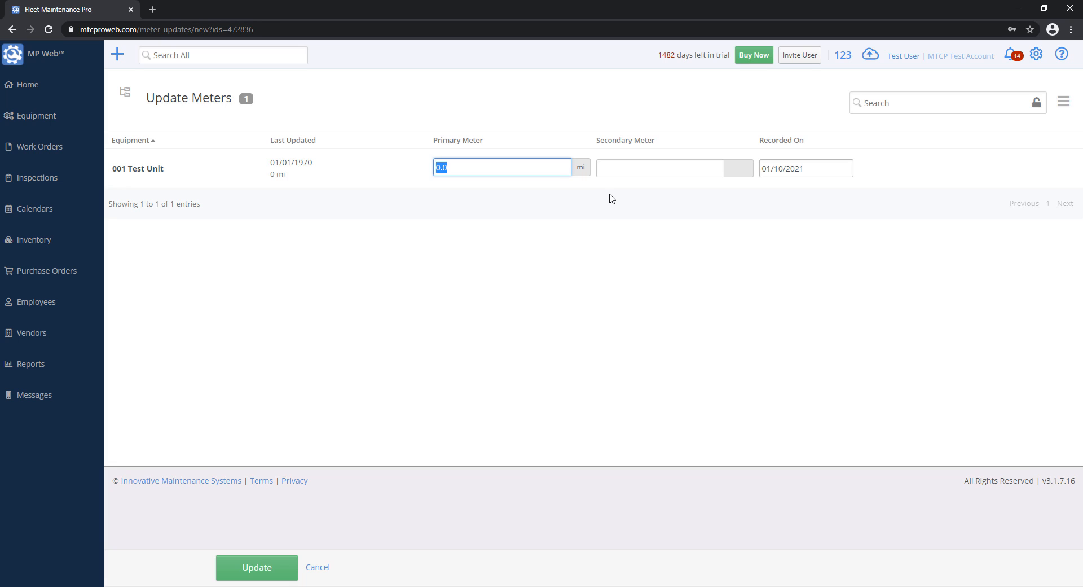
text(4950)
click(275, 562)
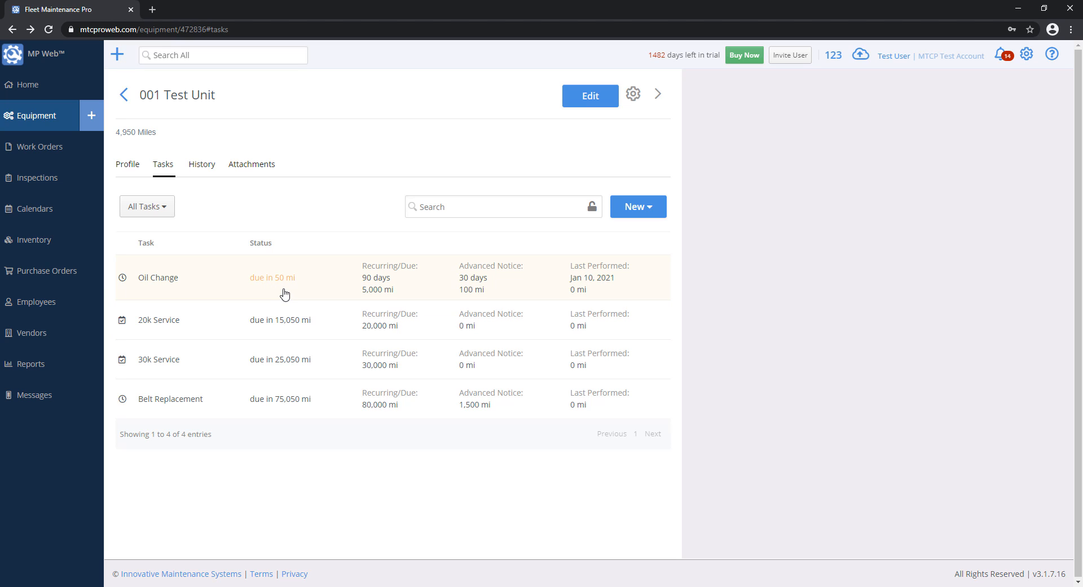
click(56, 84)
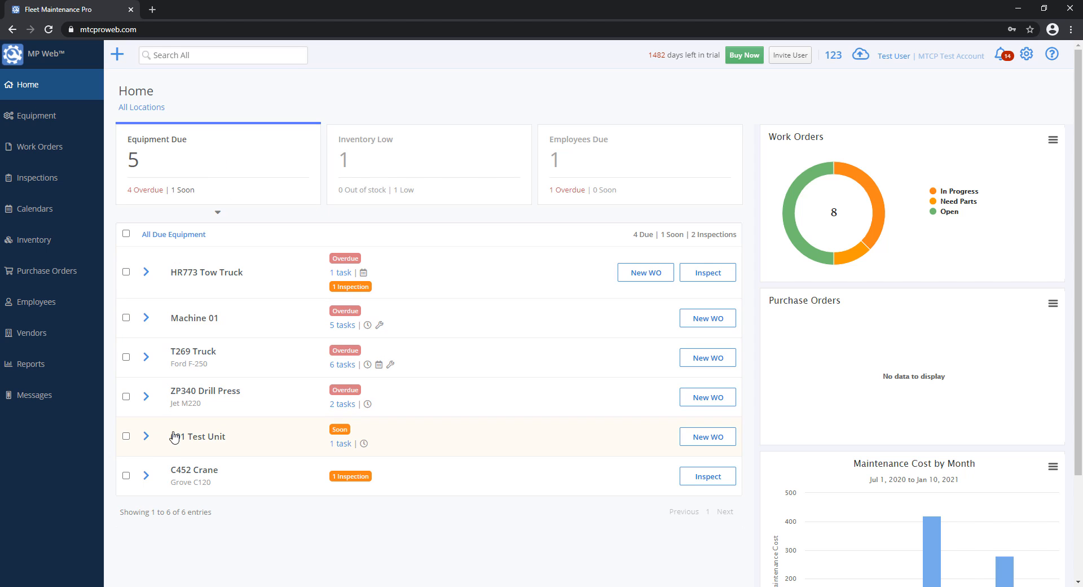
click(146, 435)
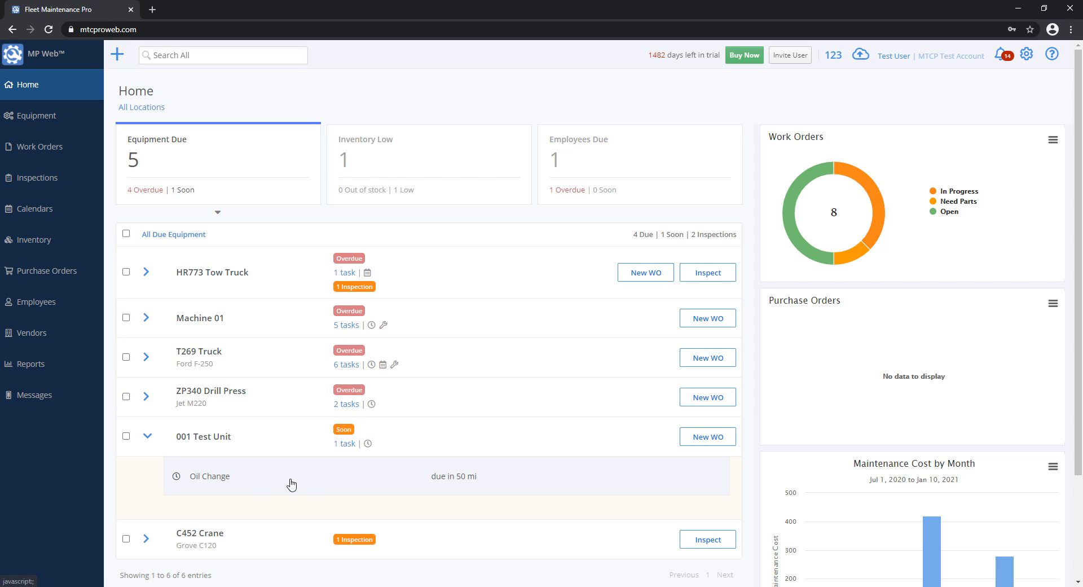
Step: From the equipment list, update 001 Test Unit's primary meter to 5500 miles and expand the unit's due tasks
click(60, 123)
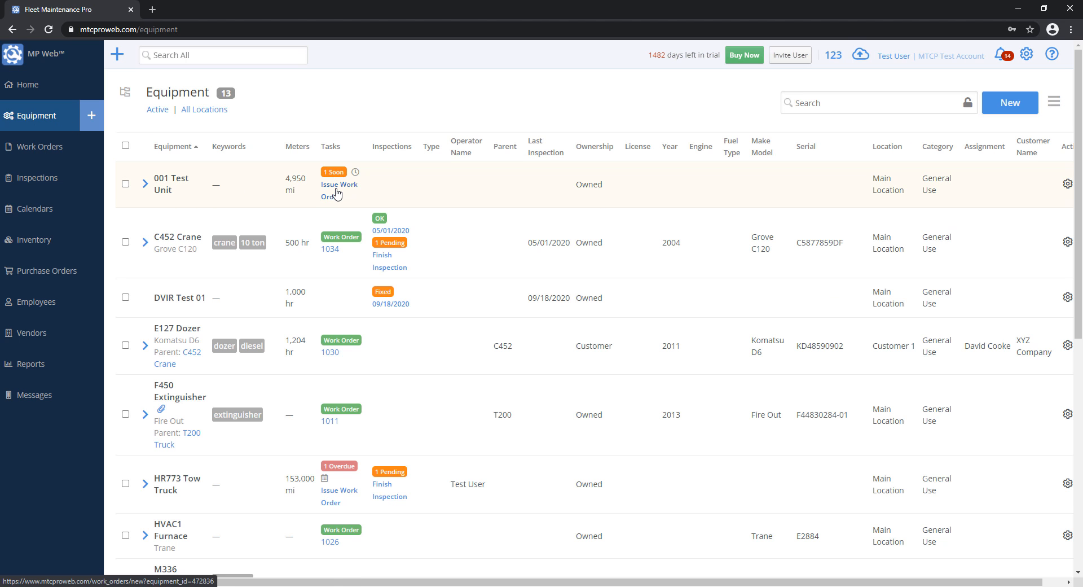
click(1068, 185)
click(1034, 324)
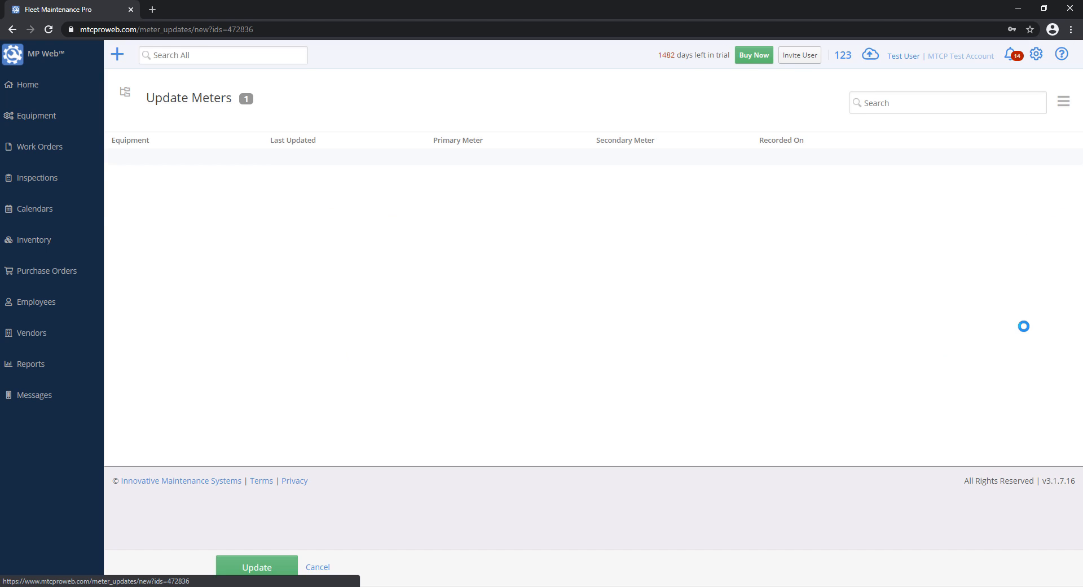
text(5500)
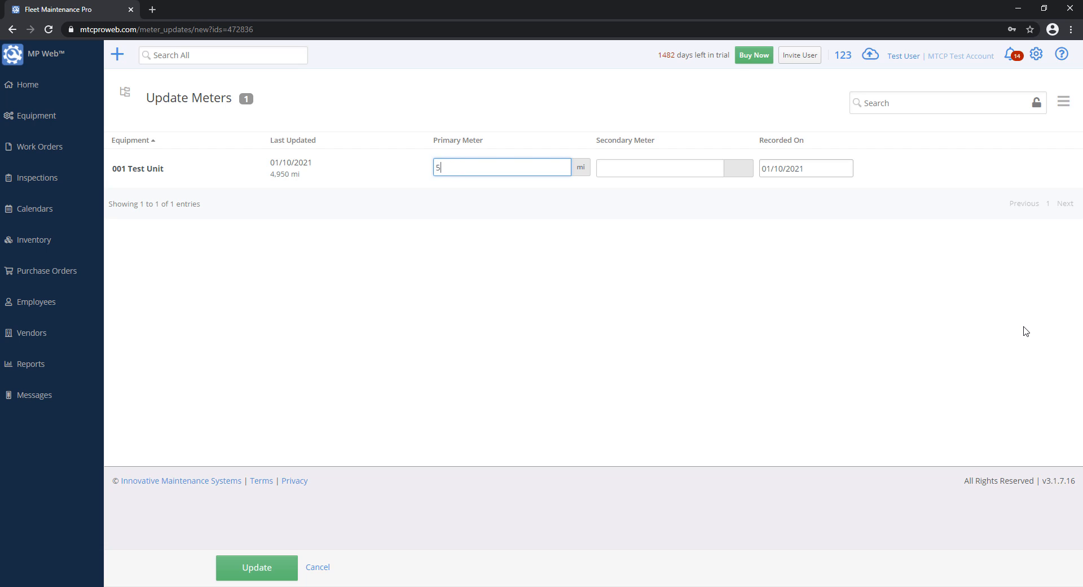
click(266, 567)
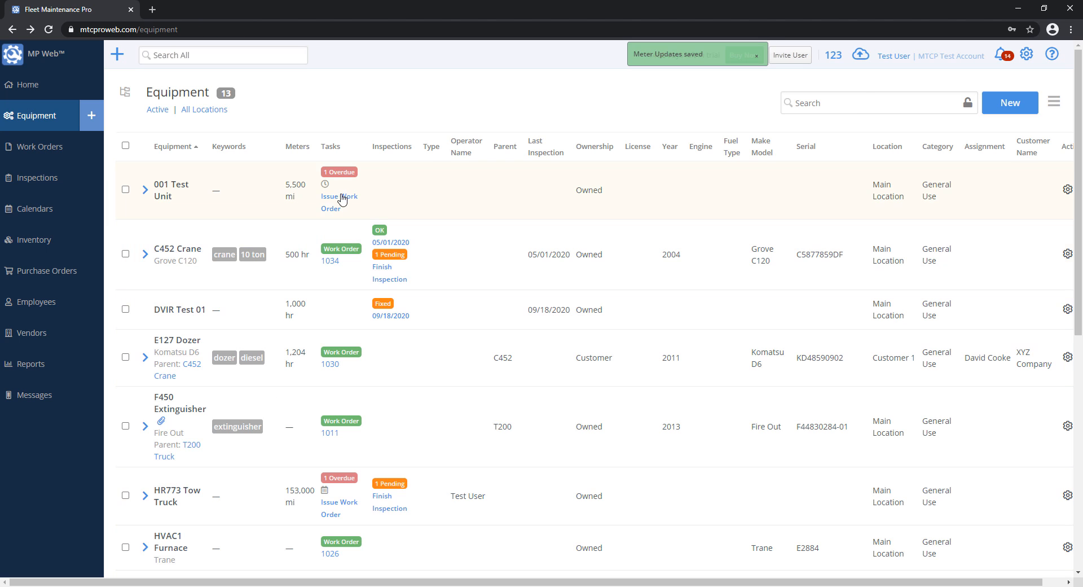
click(146, 190)
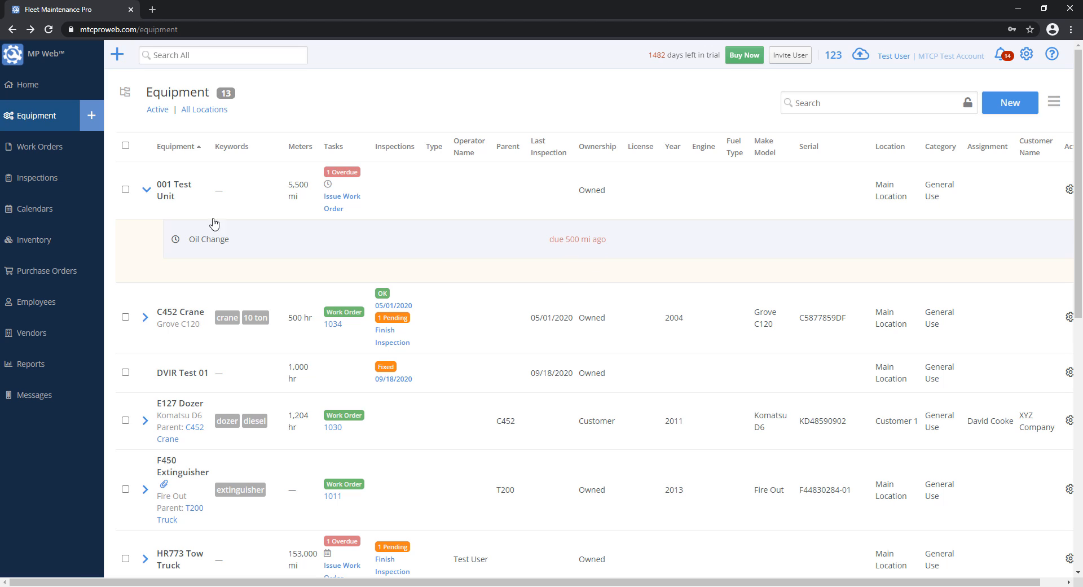
Step: From 001 Test Unit's task list, create and save a new work order that includes the overdue Oil Change
click(195, 192)
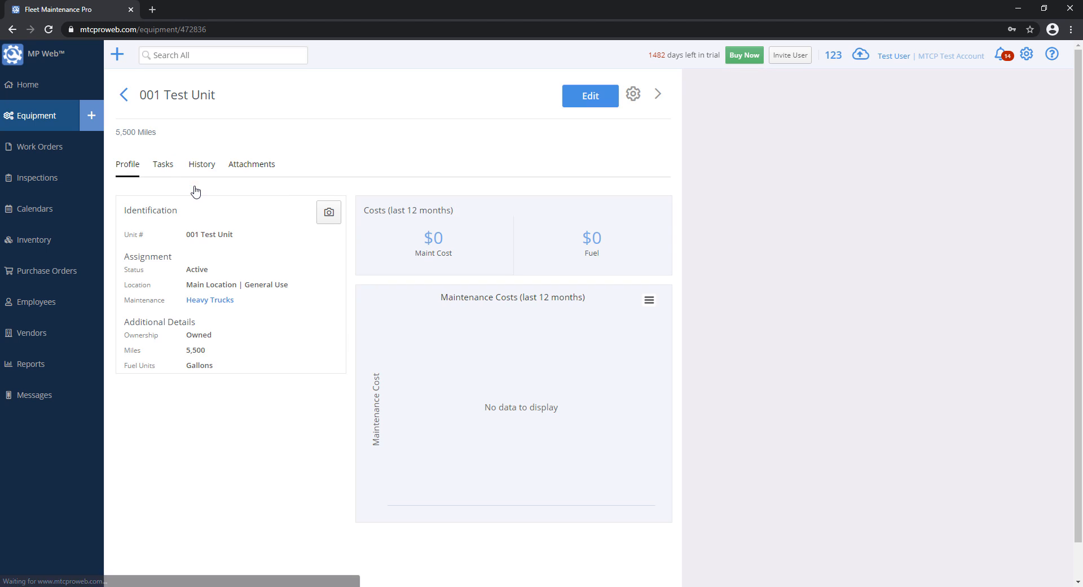
click(165, 165)
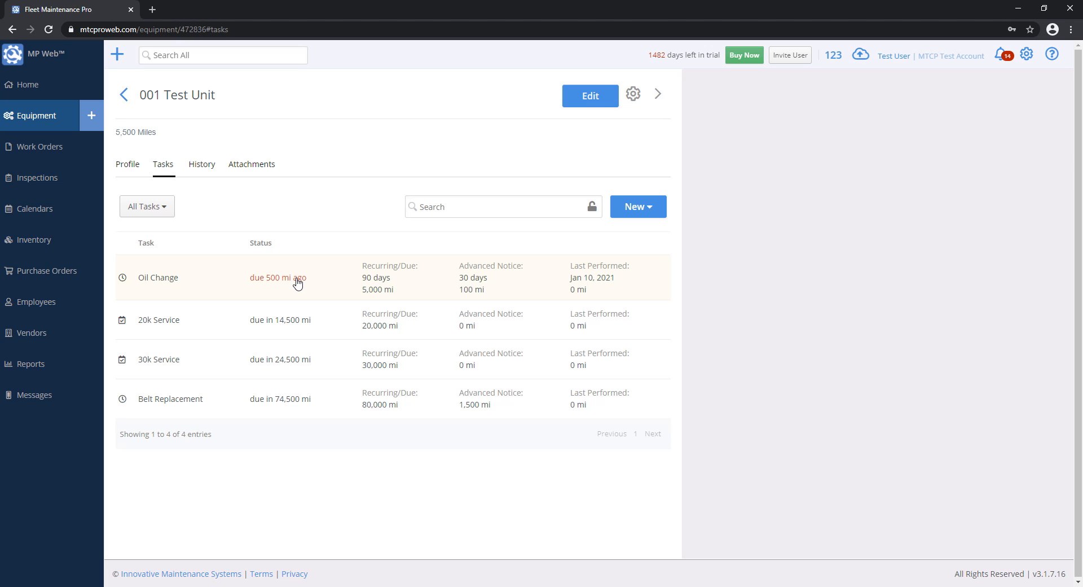
click(635, 96)
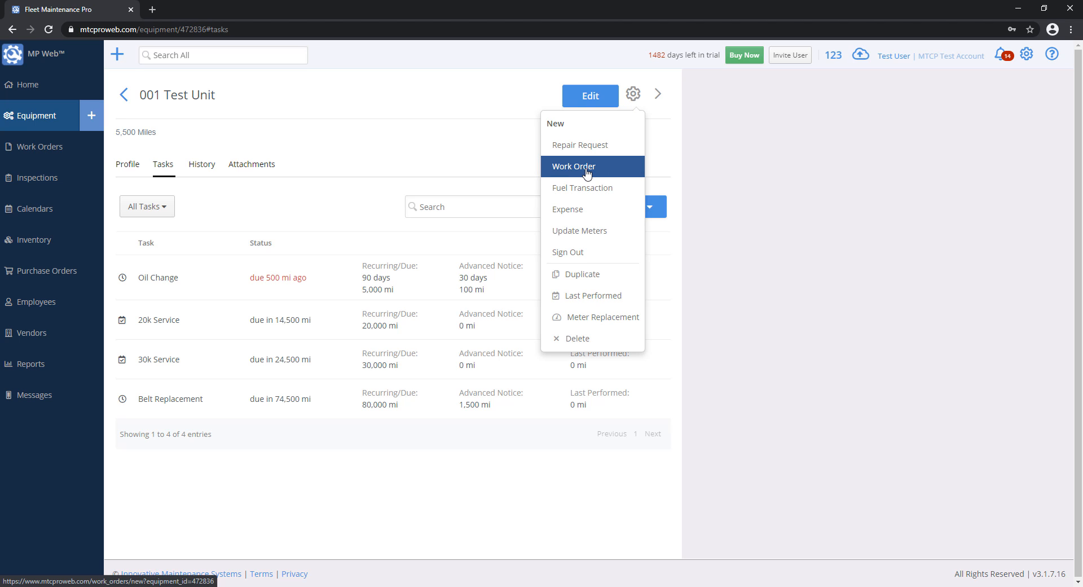
click(587, 172)
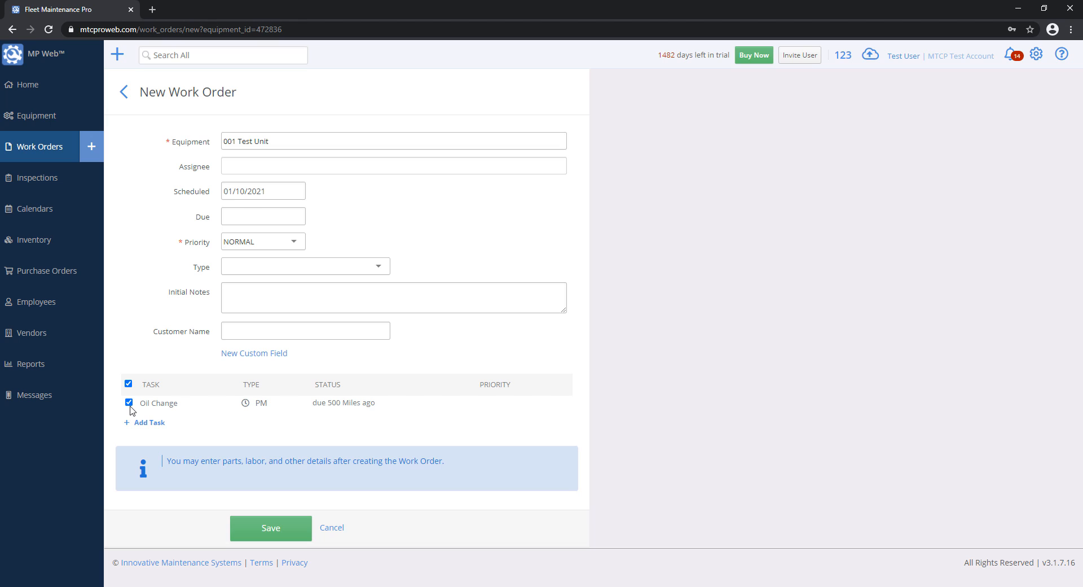
click(274, 528)
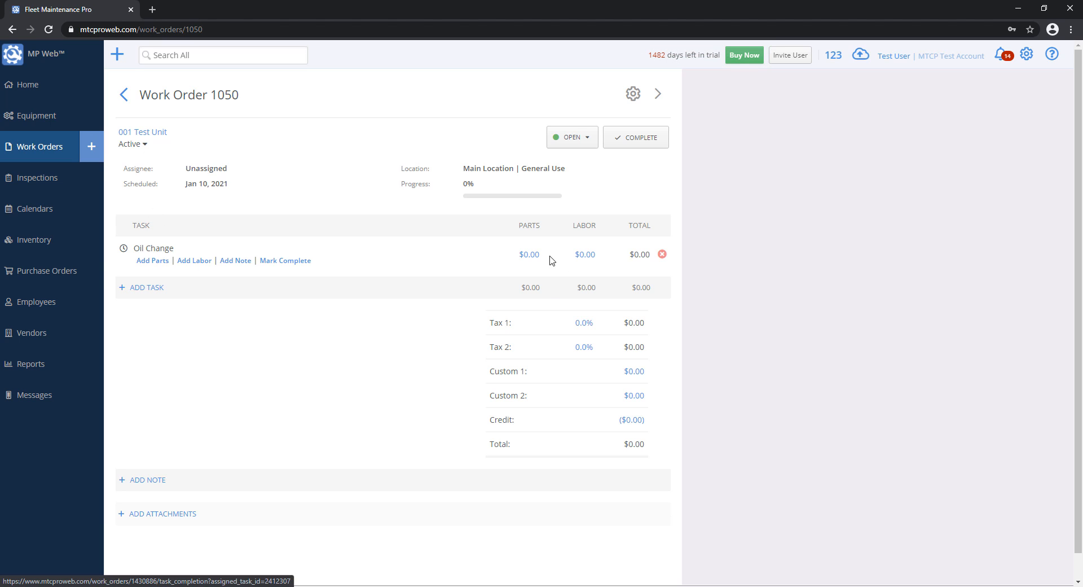
Step: Complete the Oil Change work order at 6000 miles with a simple line as signature and save the closure
click(642, 146)
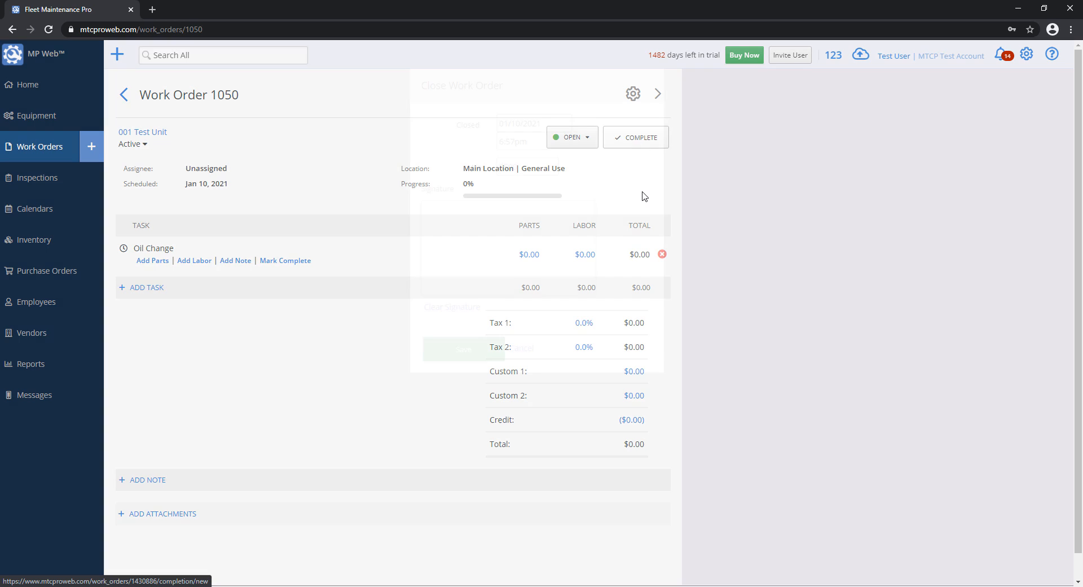
double_click(522, 165)
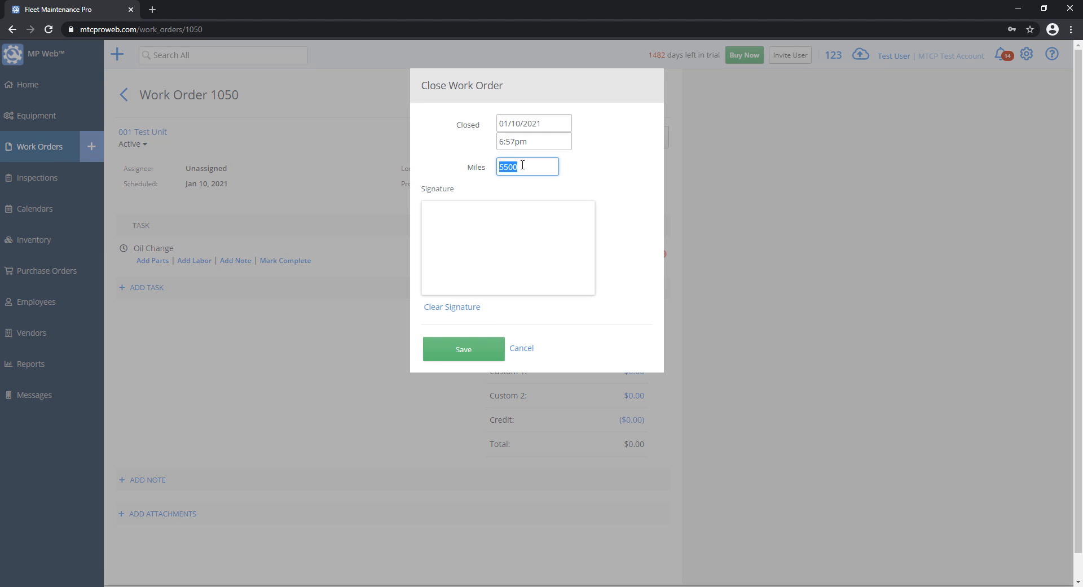
text(6000)
drag(443, 254, 558, 245)
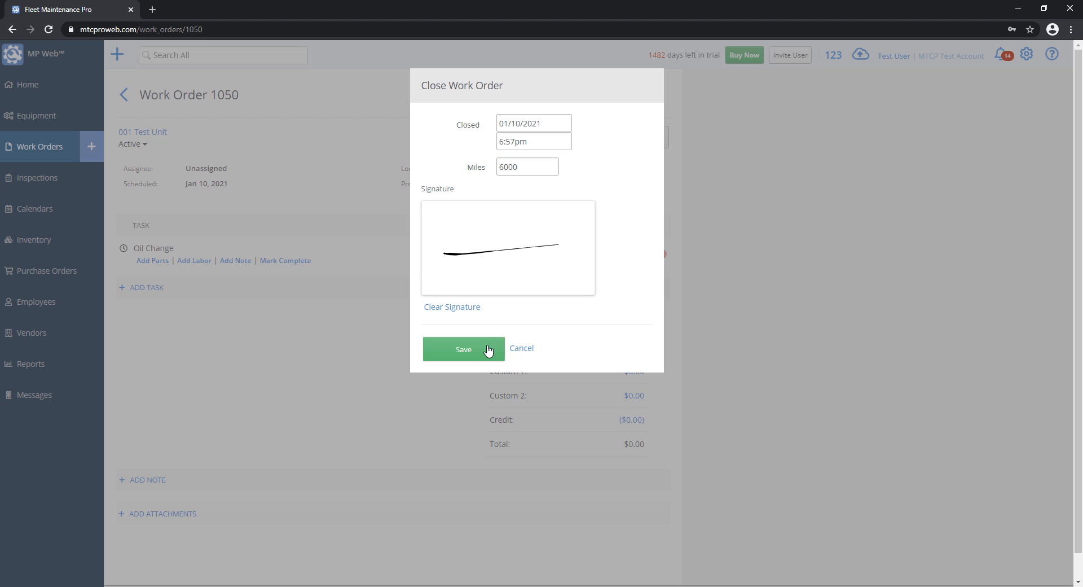
click(473, 350)
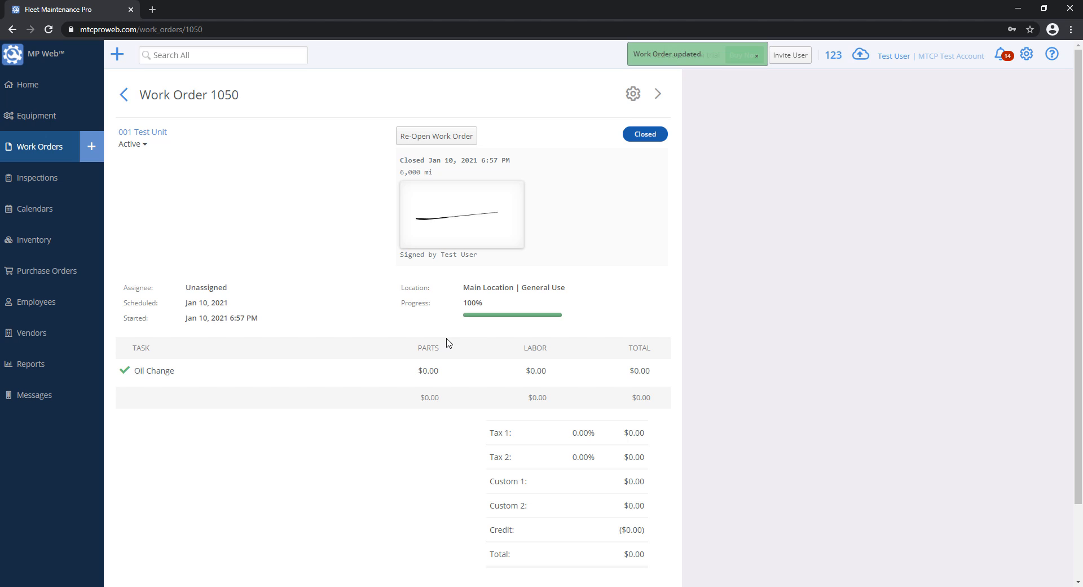
Step: Review 001 Test Unit's updated task list and the Last Performed mileage setting of its Belt Replacement task
click(145, 133)
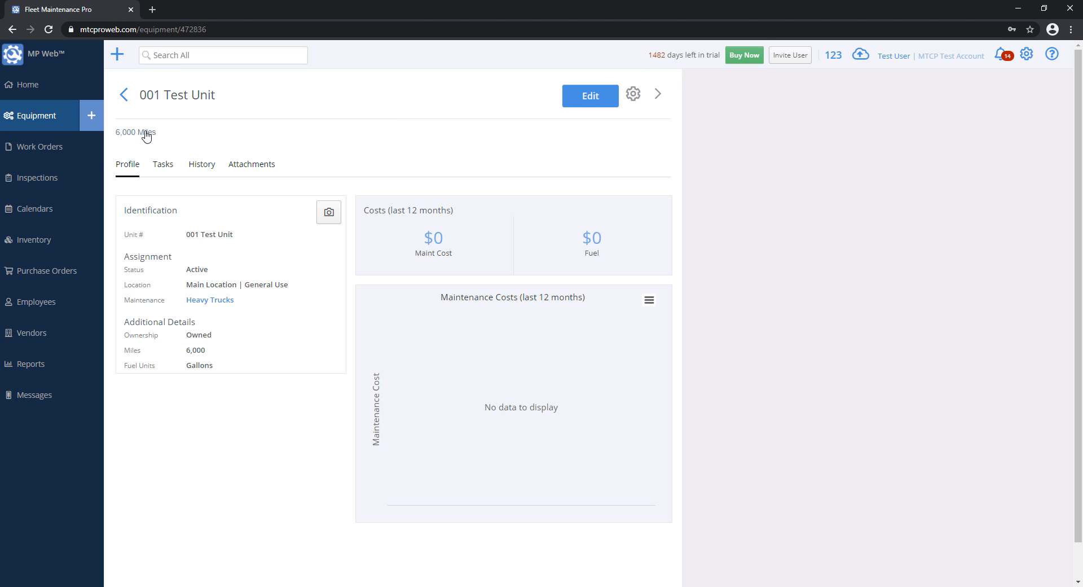
click(158, 165)
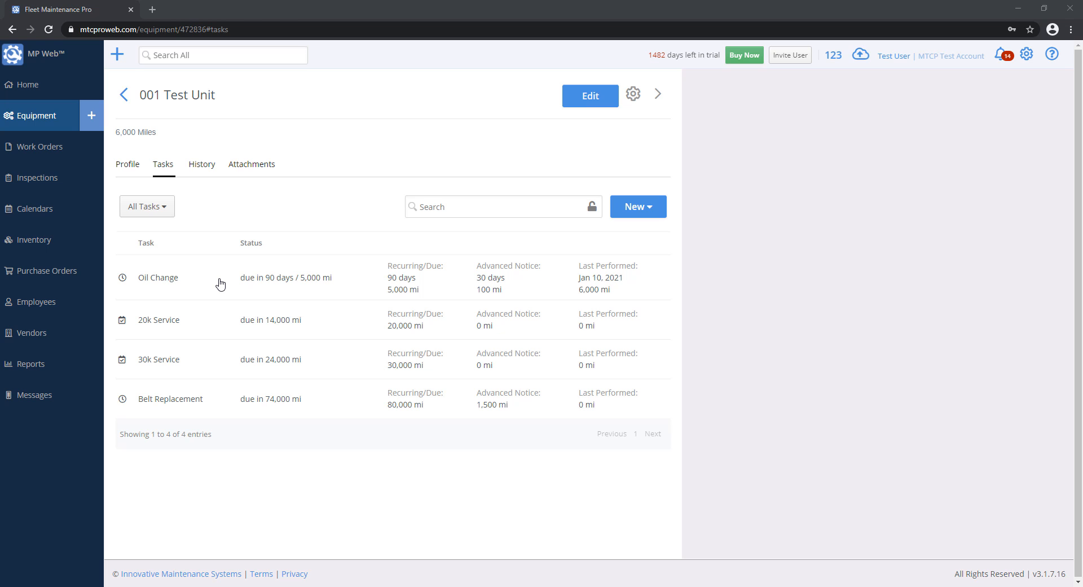
click(189, 413)
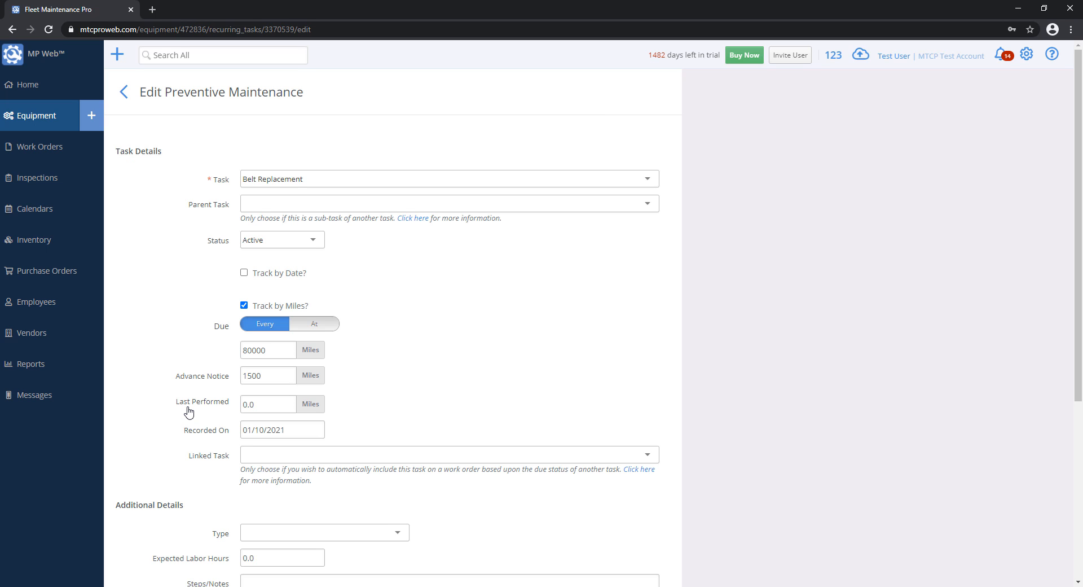
click(280, 404)
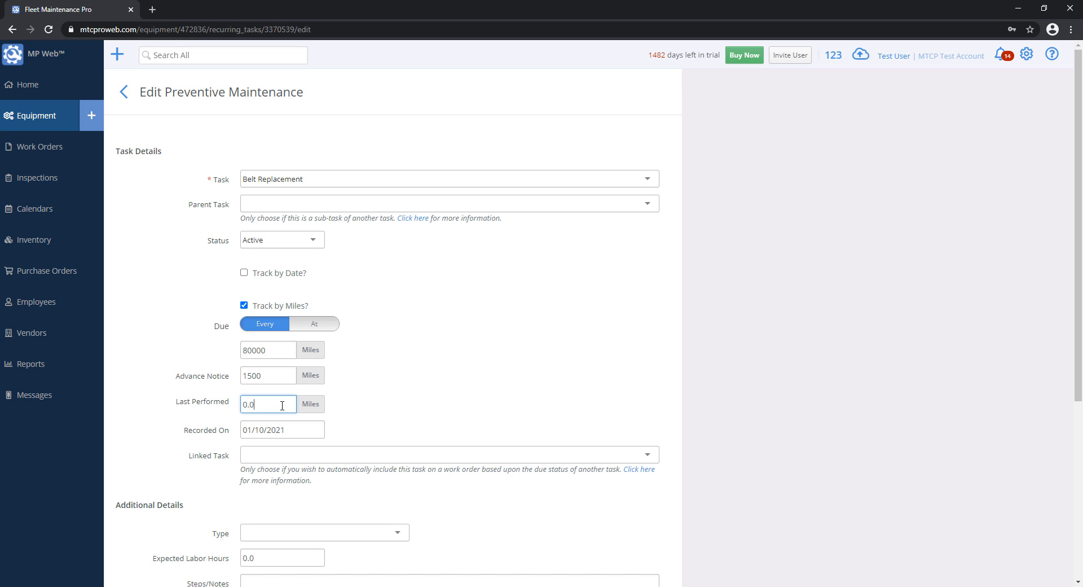
click(122, 90)
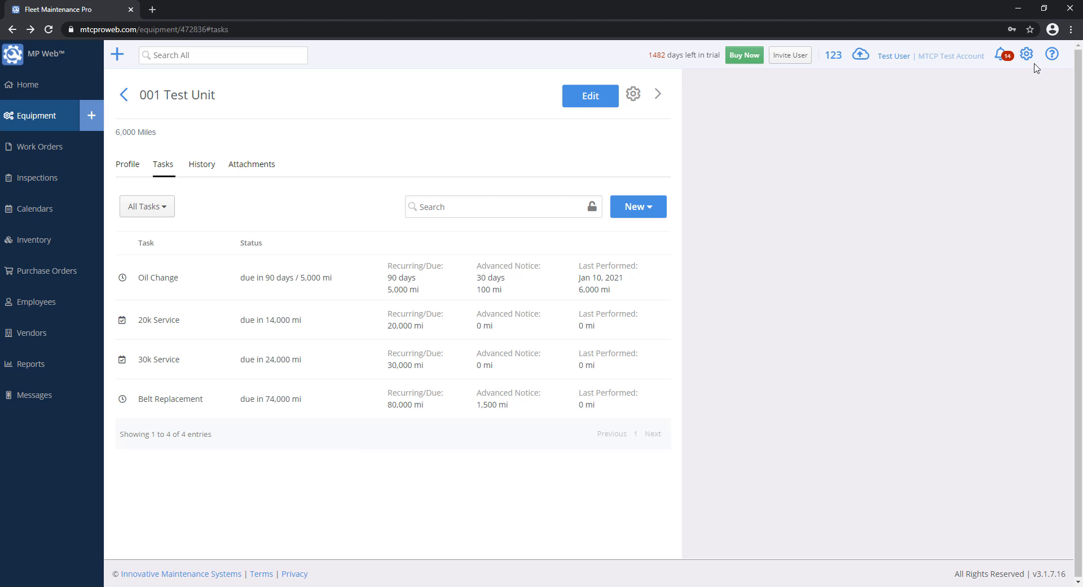
Step: Examine the 20k Service task's settings in the Heavy Trucks maintenance template
click(1025, 55)
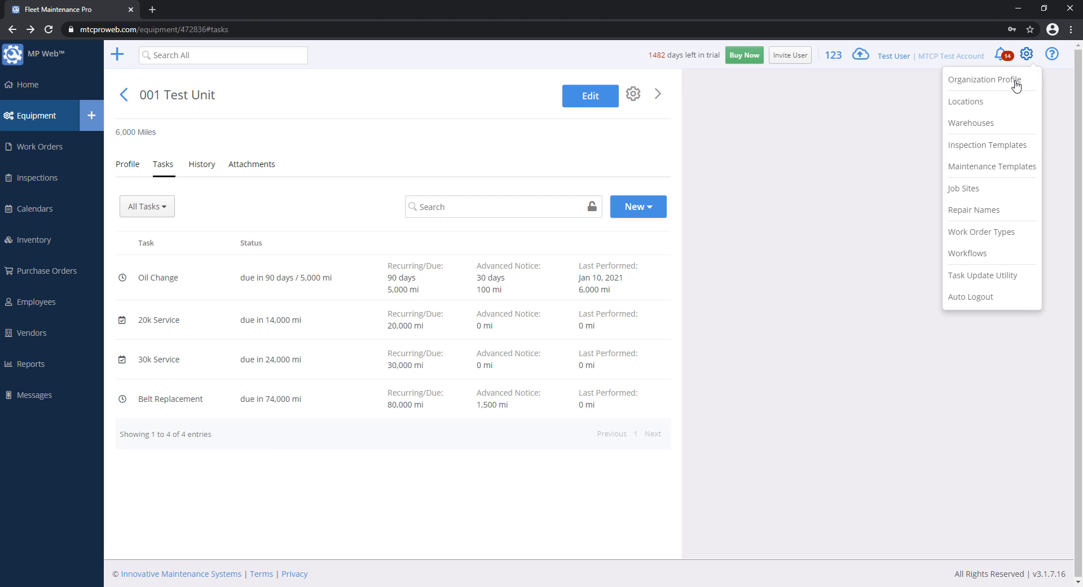
click(994, 163)
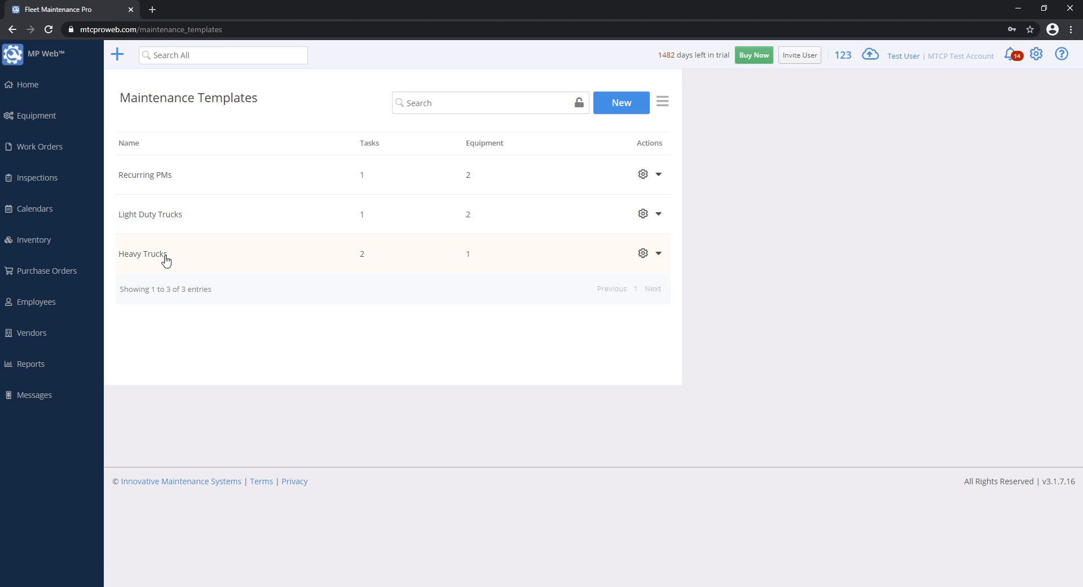
click(166, 260)
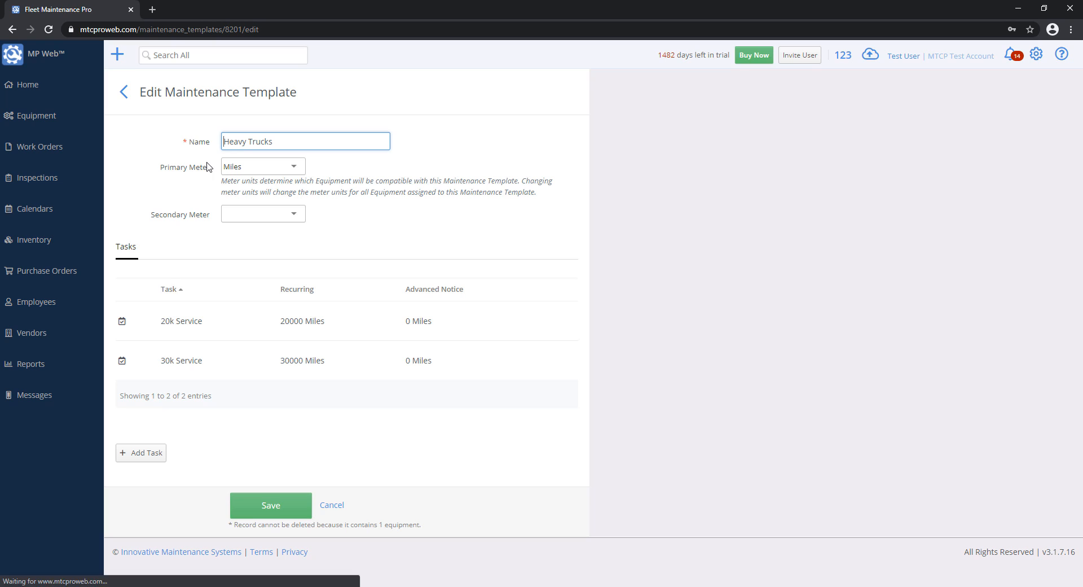
click(175, 332)
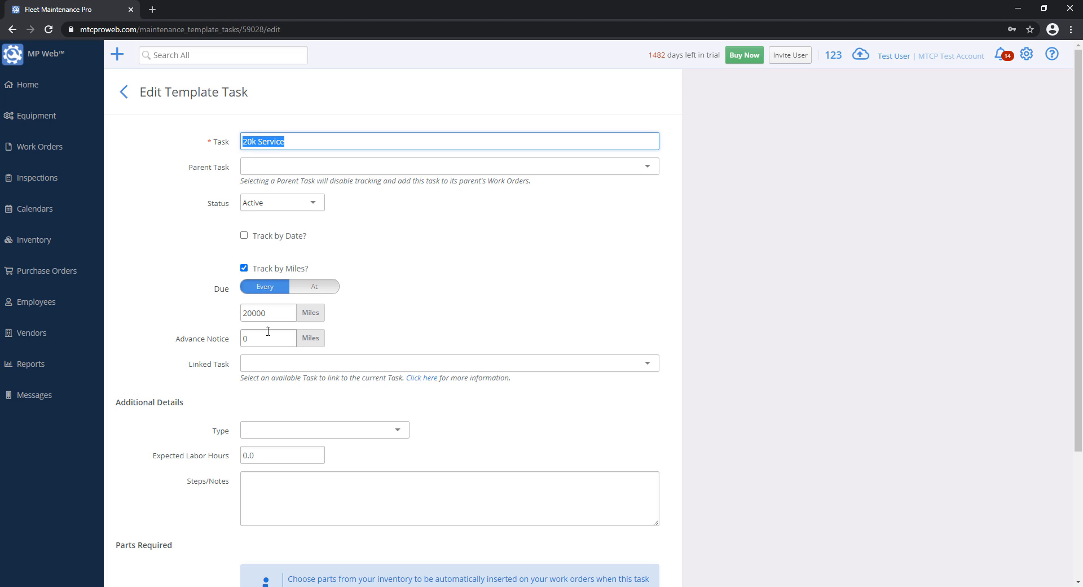
Step: Inspect the Last Performed setting of 001 Test Unit's 20k Service task and return to the task list without changes
click(25, 120)
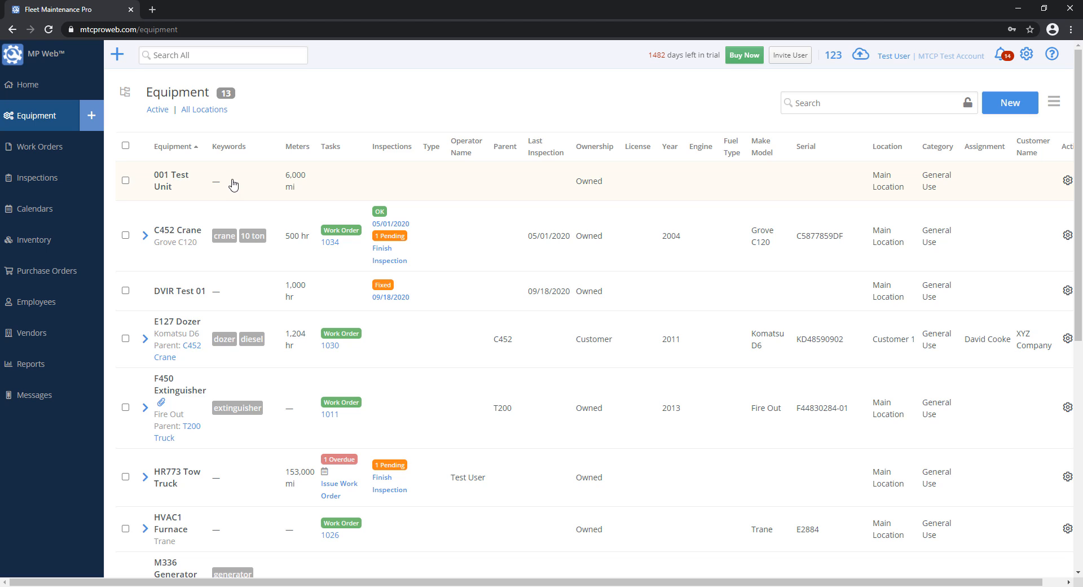
click(233, 185)
click(164, 168)
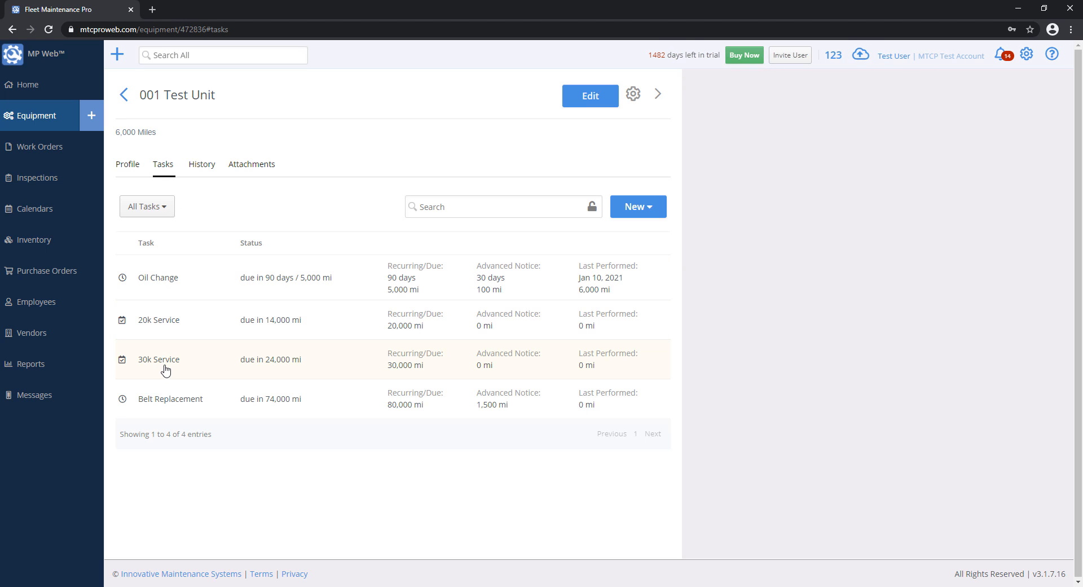
click(169, 334)
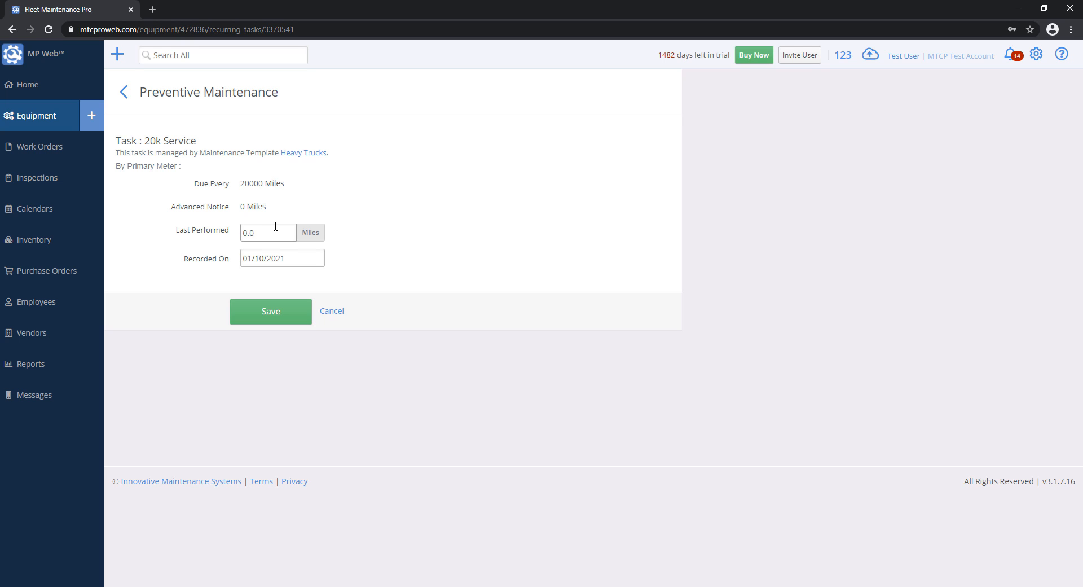
click(334, 311)
click(164, 164)
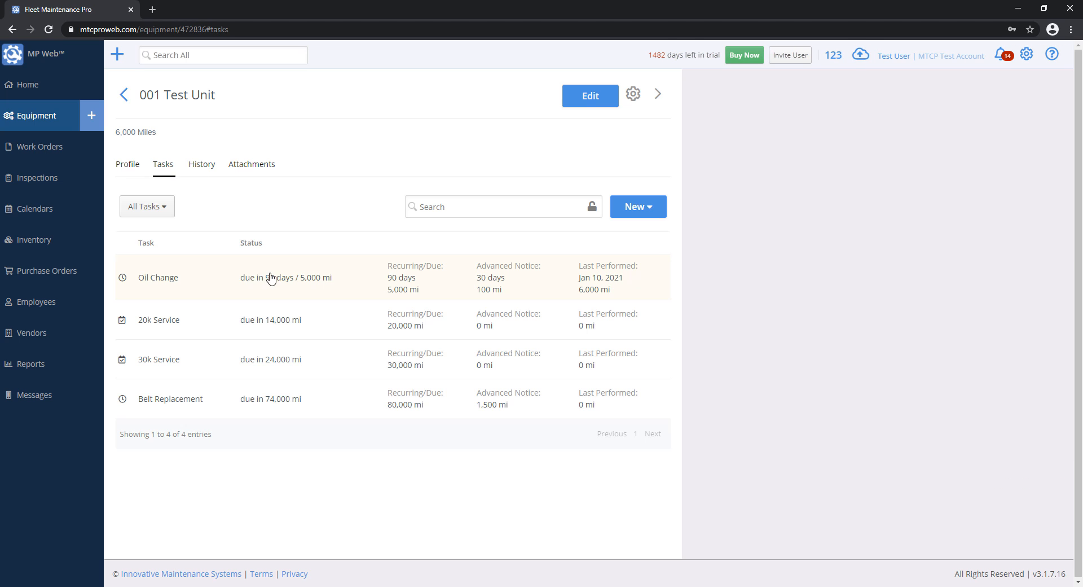
Step: Review the settings of 001 Test Unit's Oil Change task without saving, and check the unit's work order history
click(227, 283)
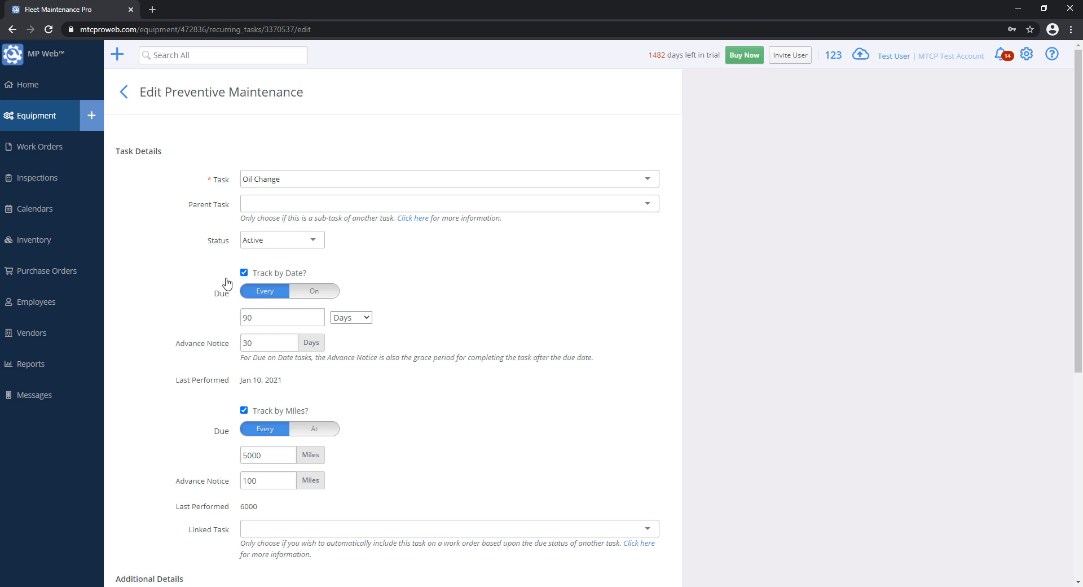
scroll(201, 205, down, 5)
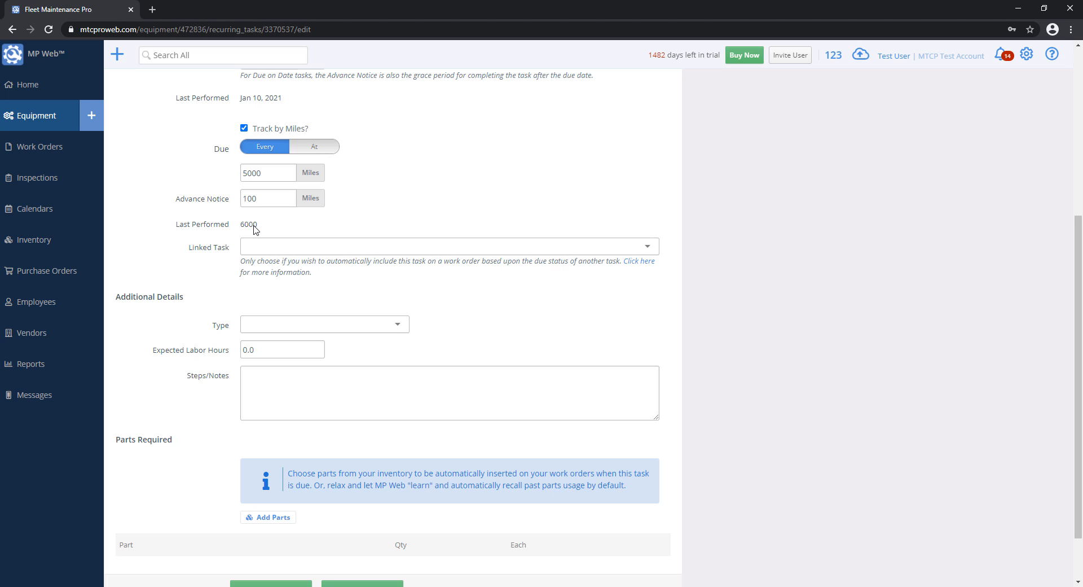
scroll(406, 434, up, 5)
scroll(438, 452, down, 6)
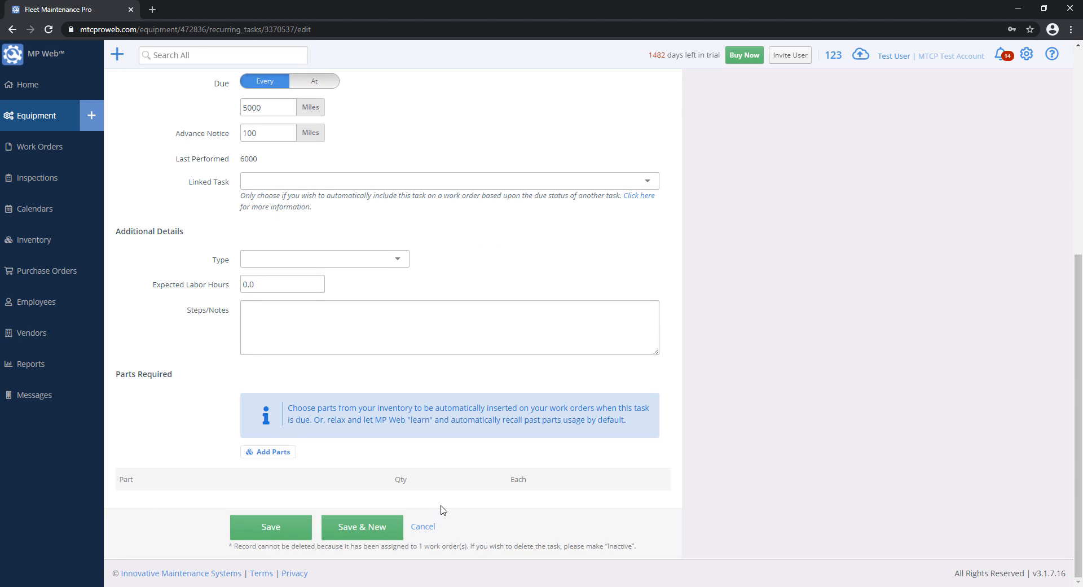
click(432, 527)
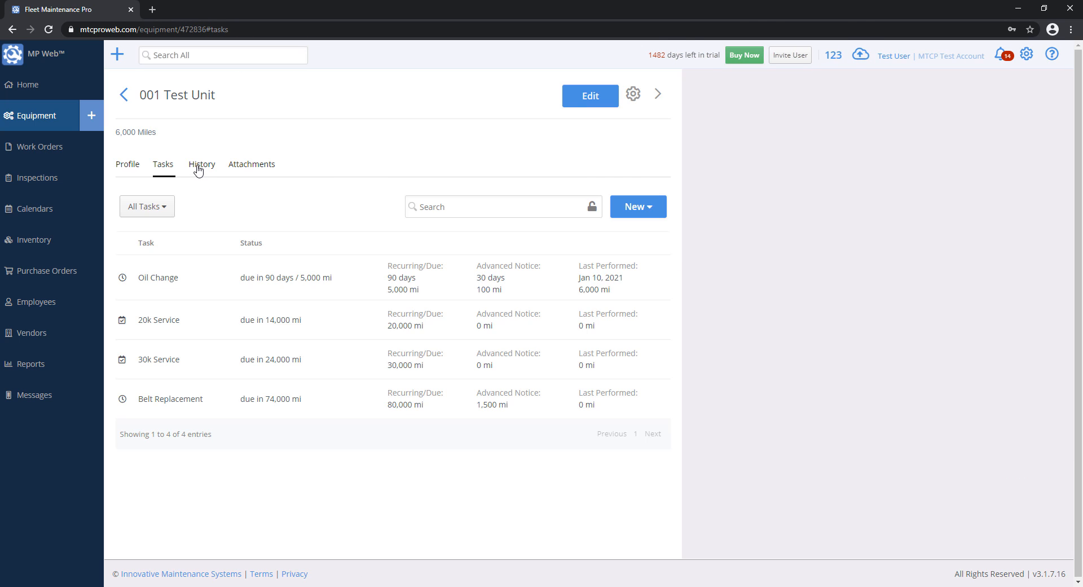
click(198, 170)
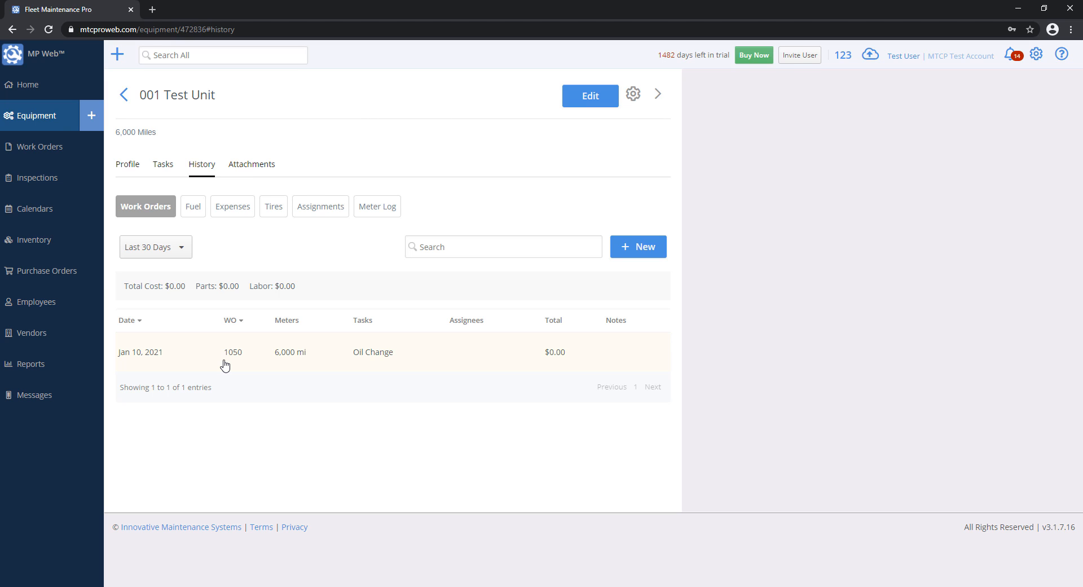
Step: Start a new PM task for 001 Test Unit and choose Parent Task - General Cleaning as its task name
click(173, 175)
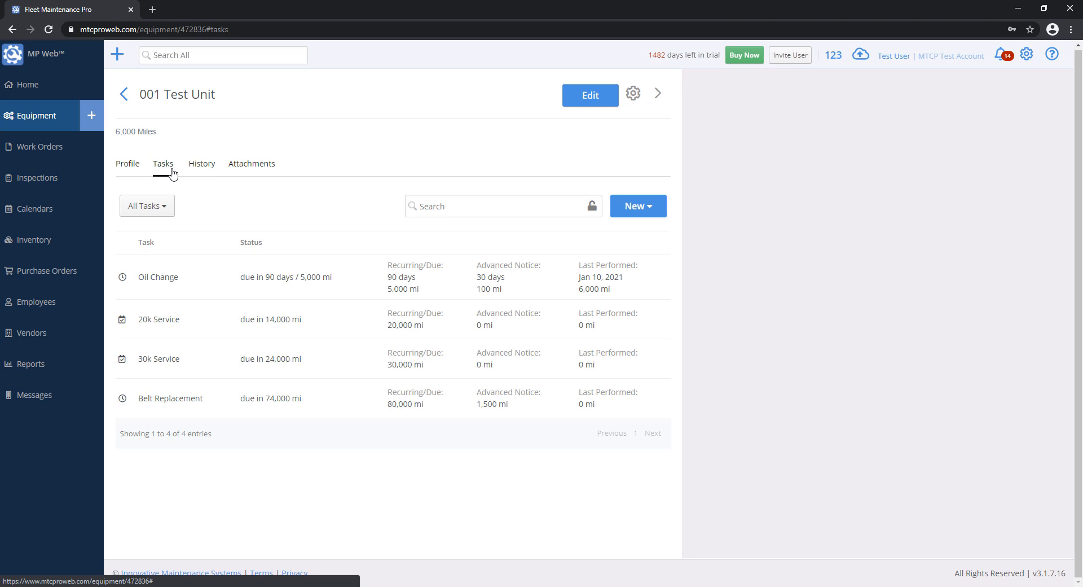
click(648, 211)
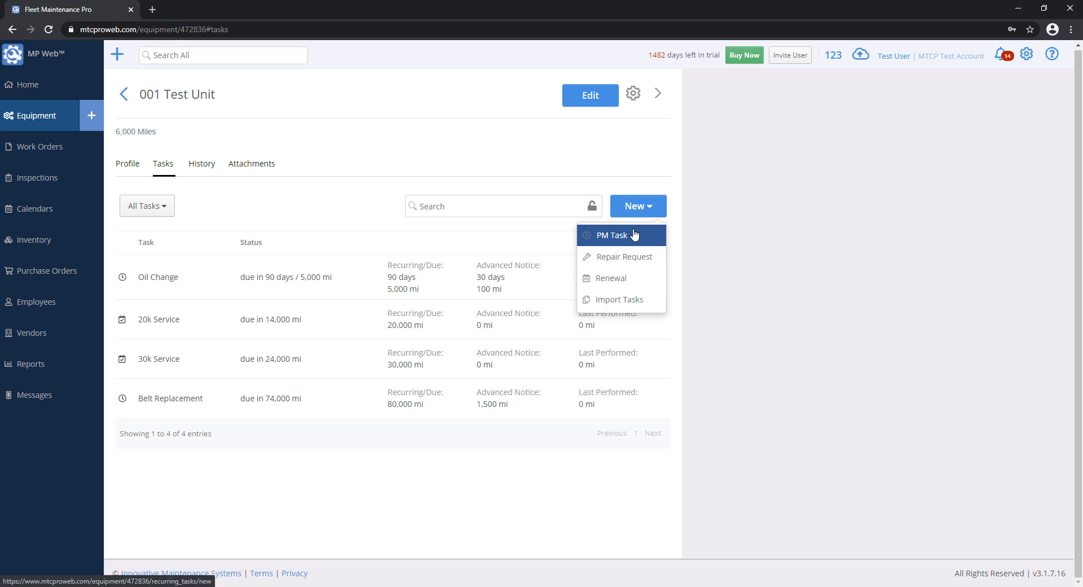
click(635, 238)
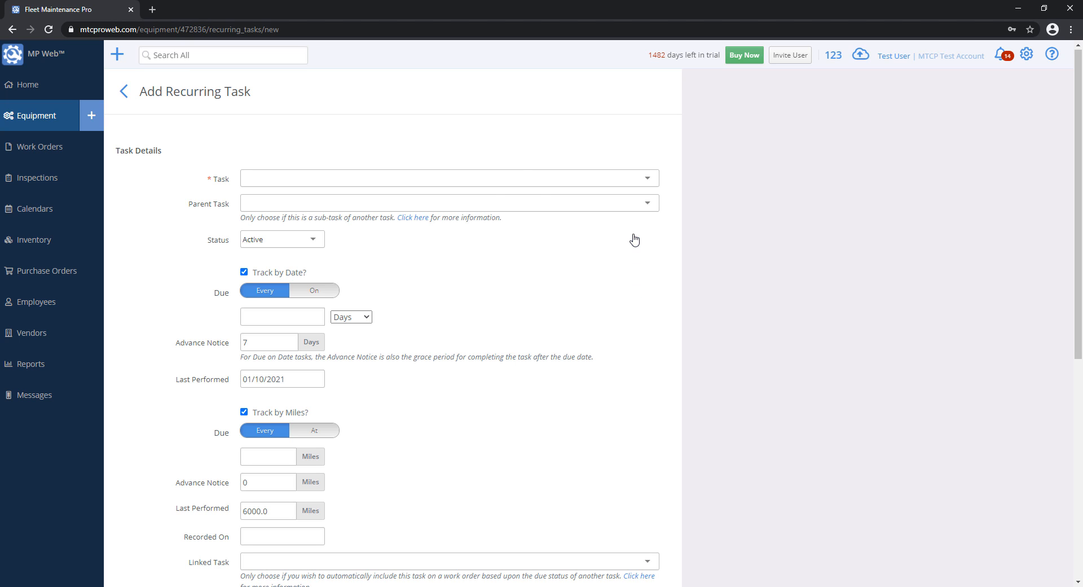
click(486, 180)
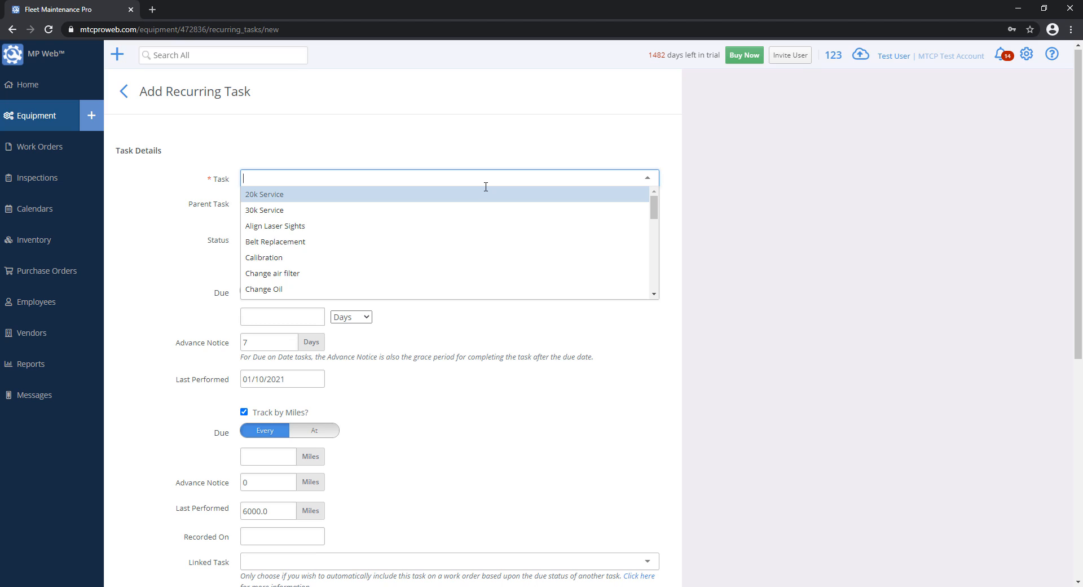
text(Paren)
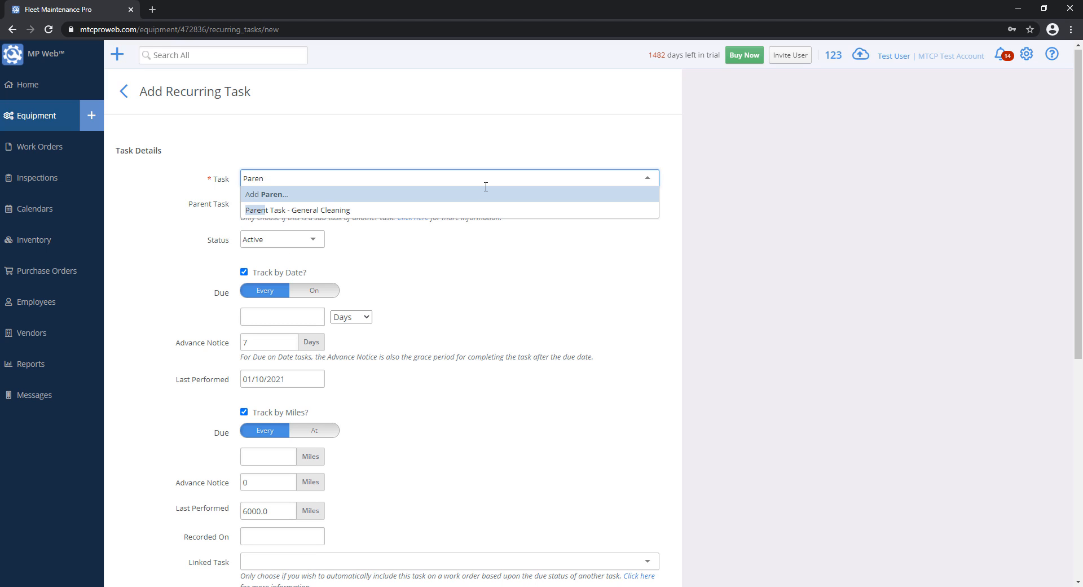
text(t Task)
click(367, 210)
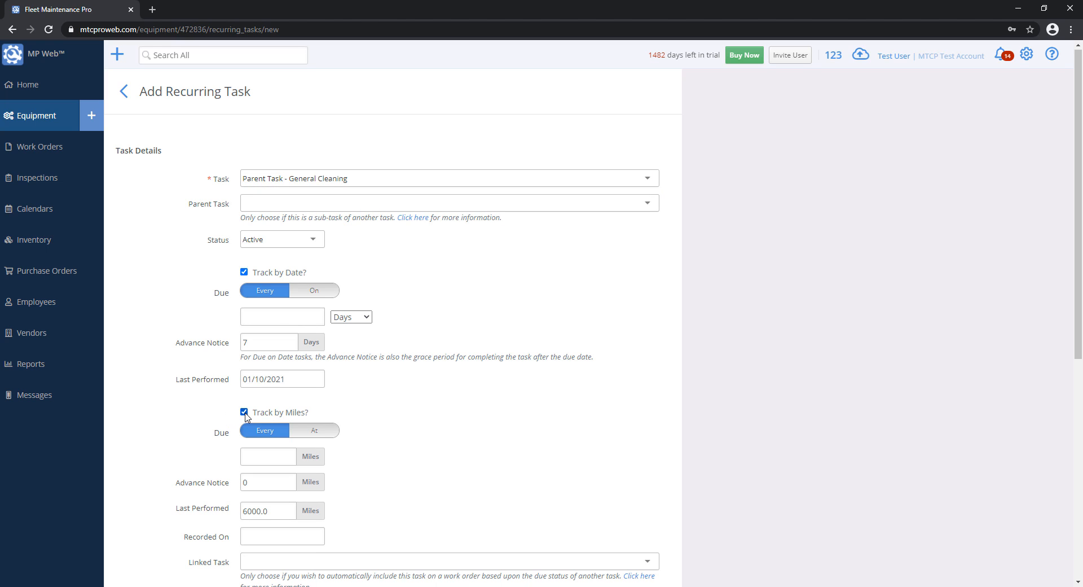
Step: Track the general cleaning parent task by date only, due every 30 days, and save it while starting another new task
click(245, 412)
click(263, 317)
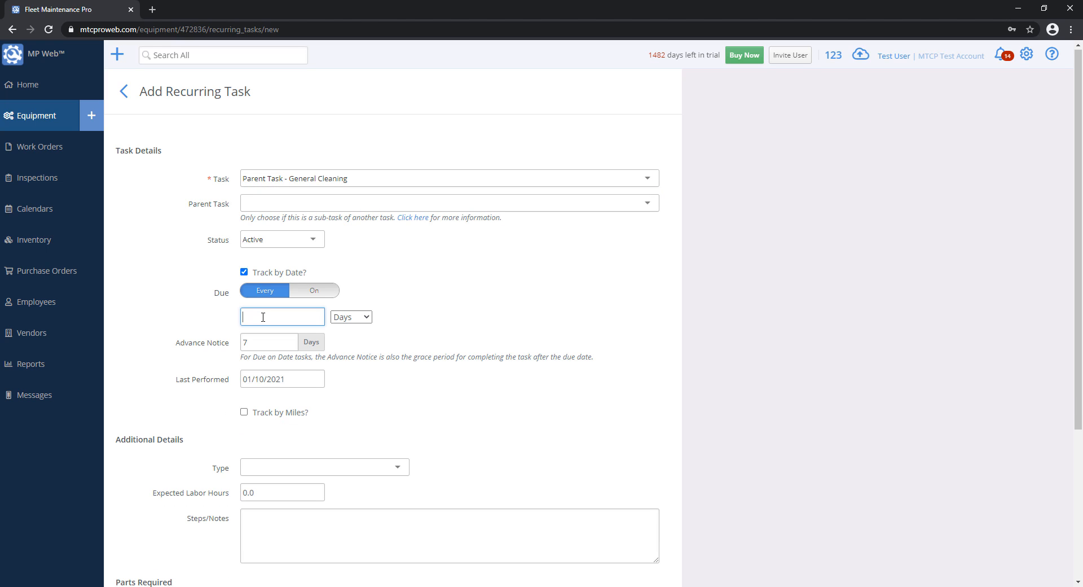
text(30)
scroll(334, 455, down, 4)
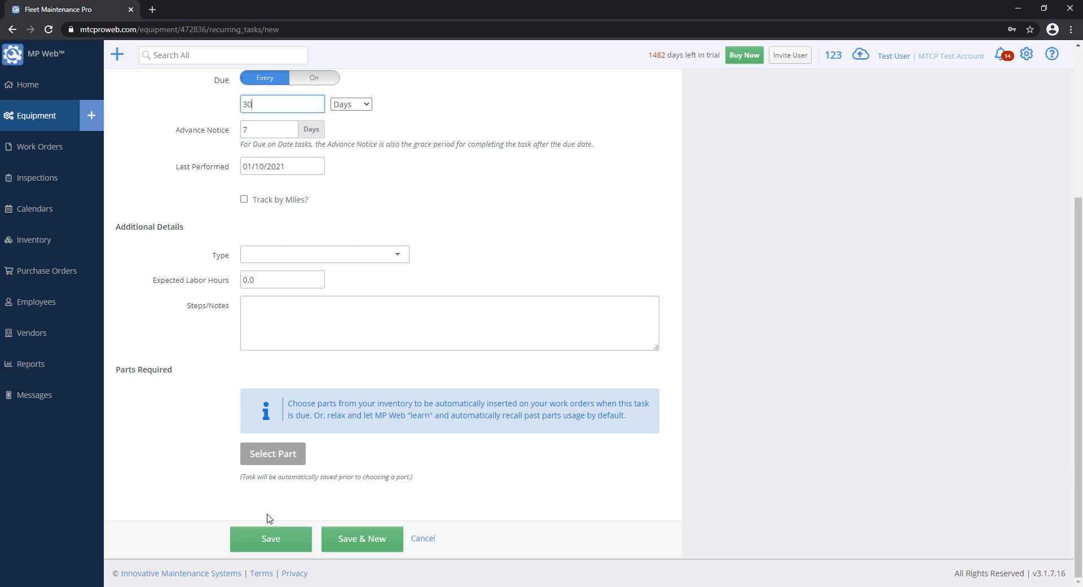
click(376, 543)
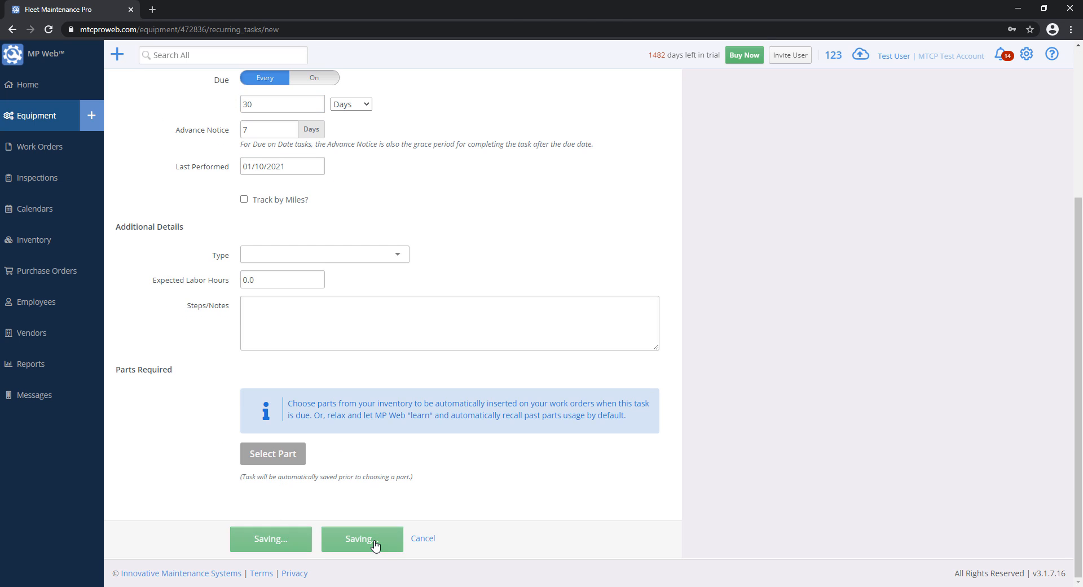
Step: Add Service 1 as a new task name and use it for the recurring task
click(287, 179)
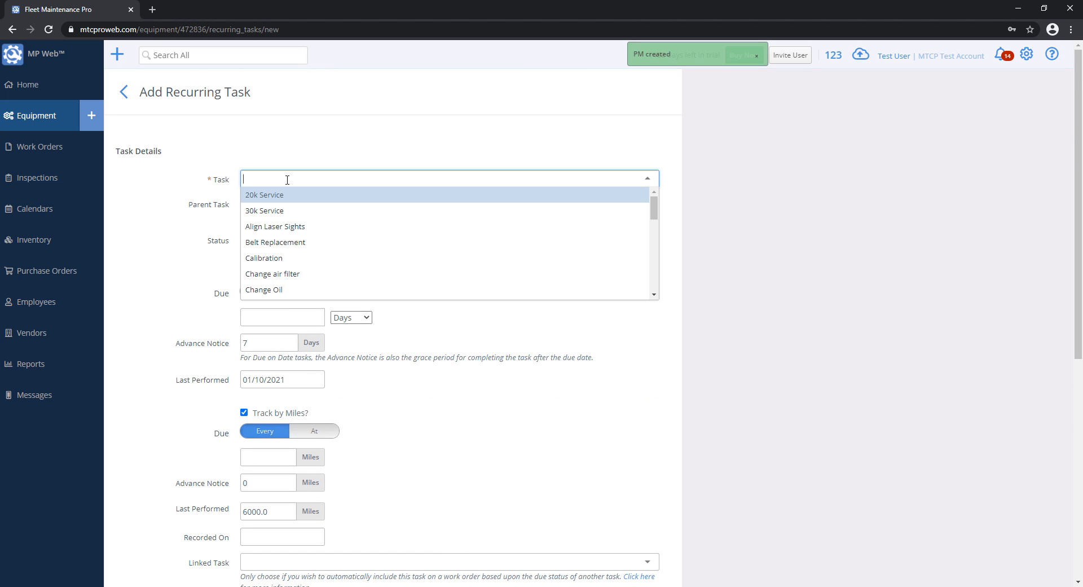
text(Serv1c)
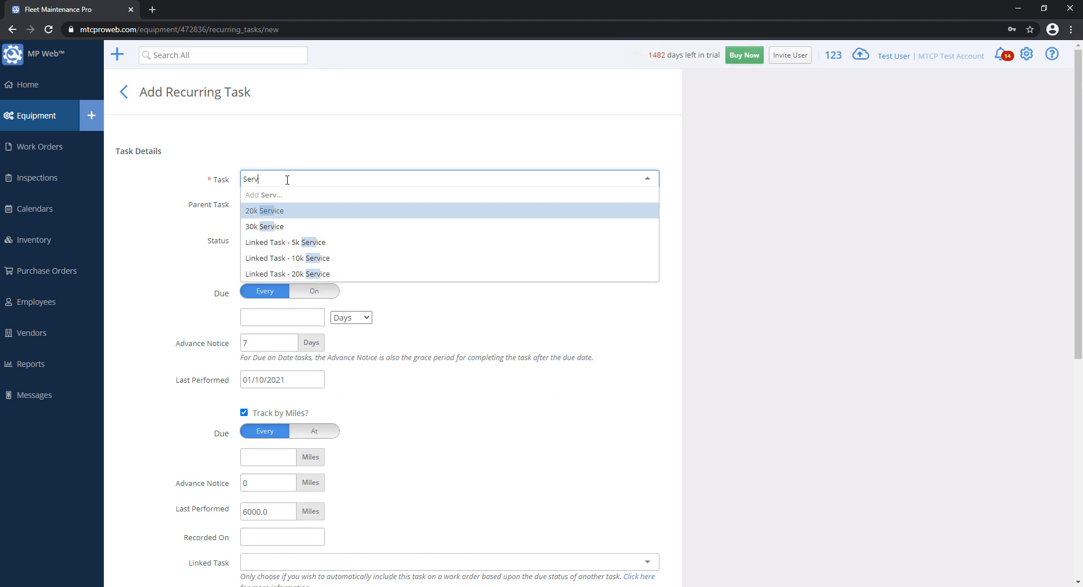
key(BackSpace)
key(BackSpace)
text(ice)
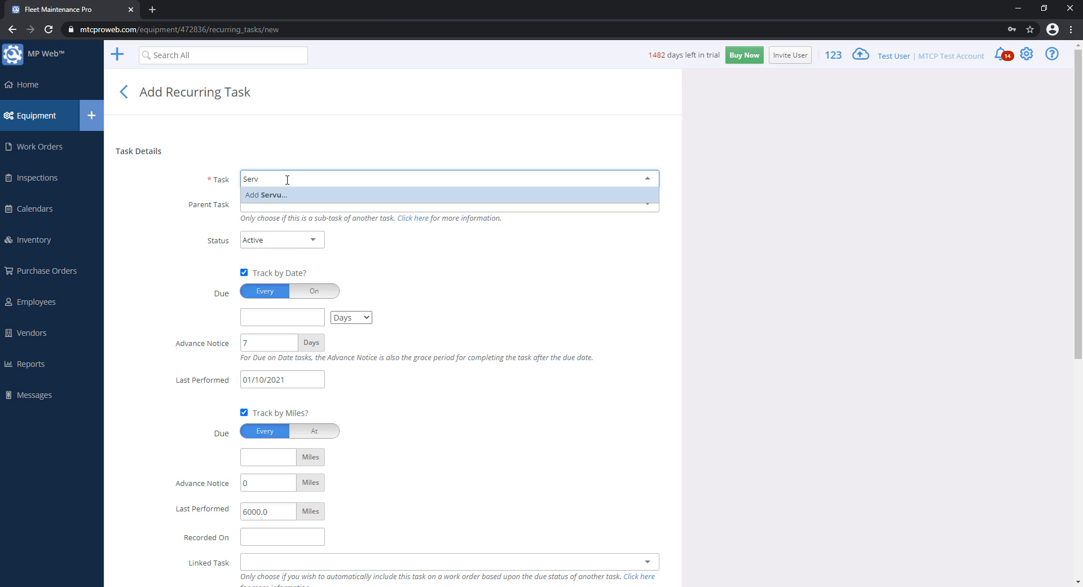
text( 1)
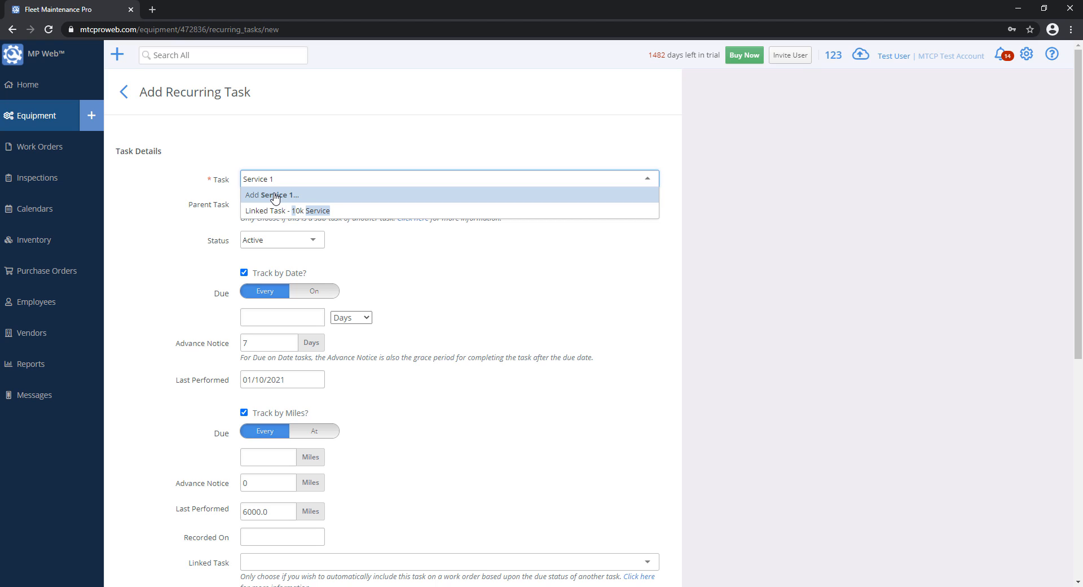
click(504, 148)
click(481, 179)
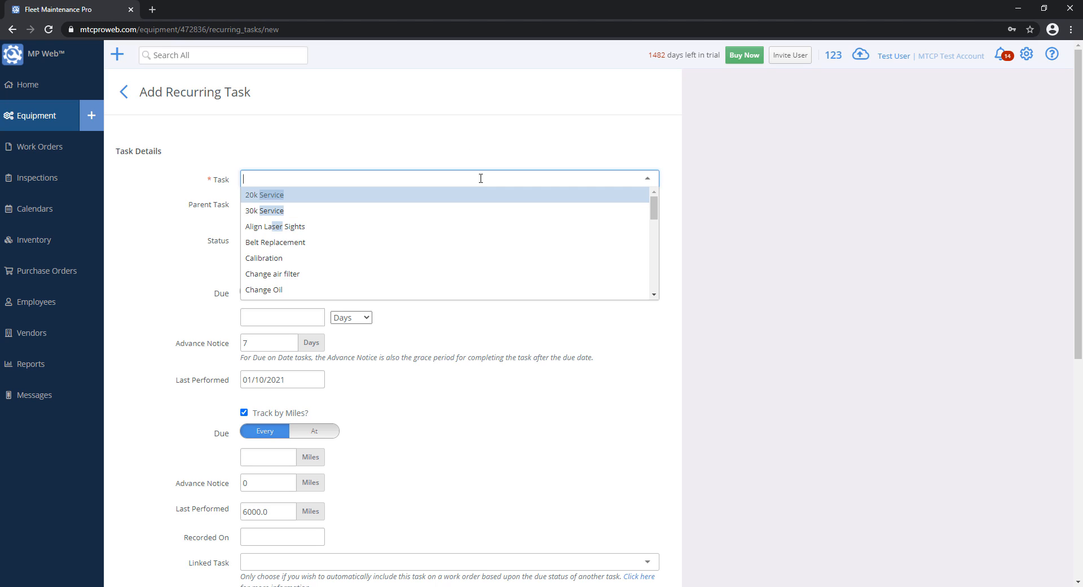
text(Service 1)
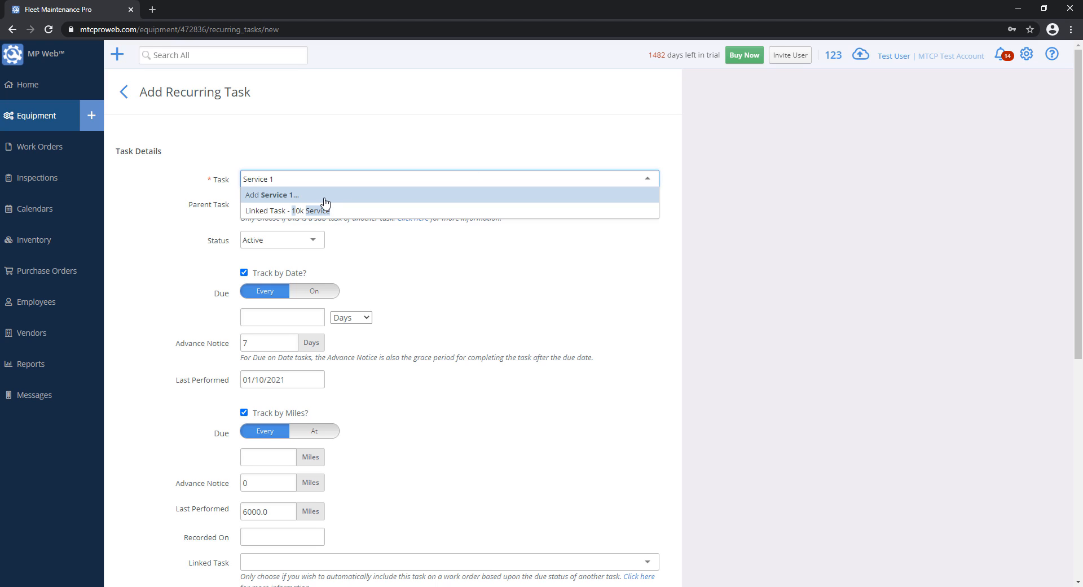
click(314, 199)
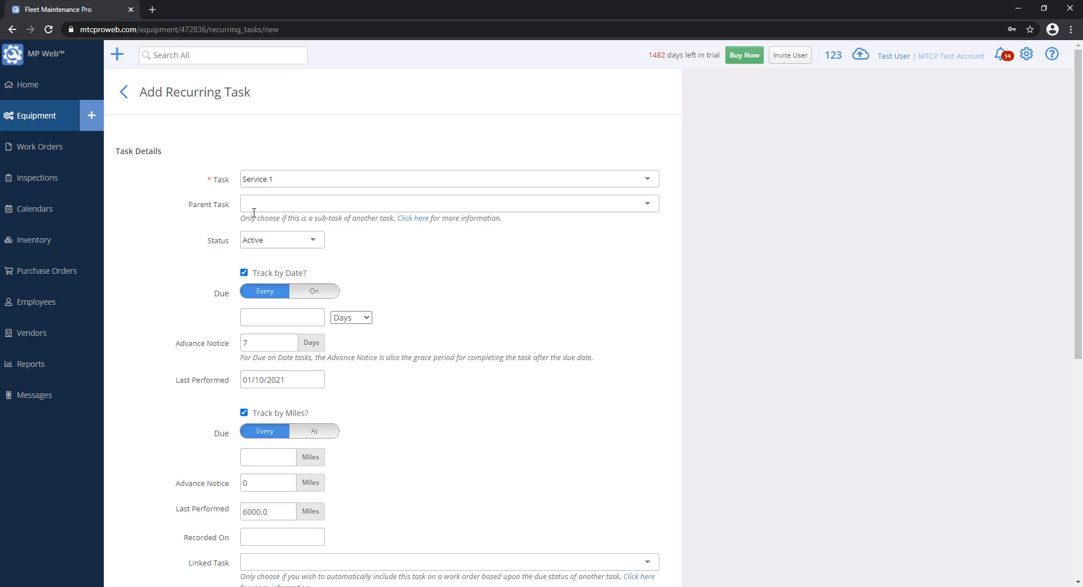
Step: Make Service 1 a sub-task of Parent Task - General Cleaning, save it, and expand the parent in the task list
click(282, 204)
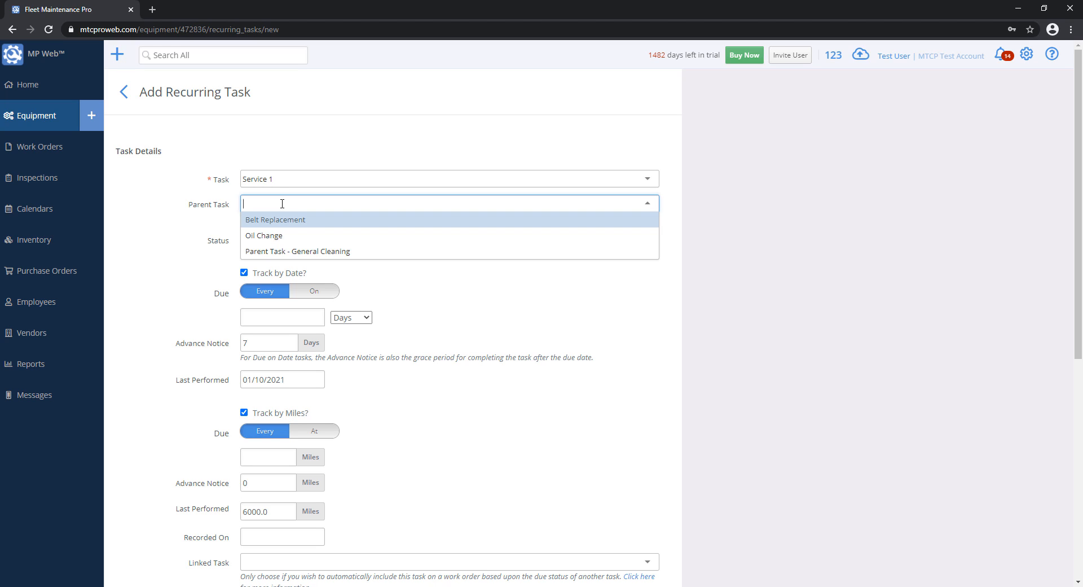
click(296, 253)
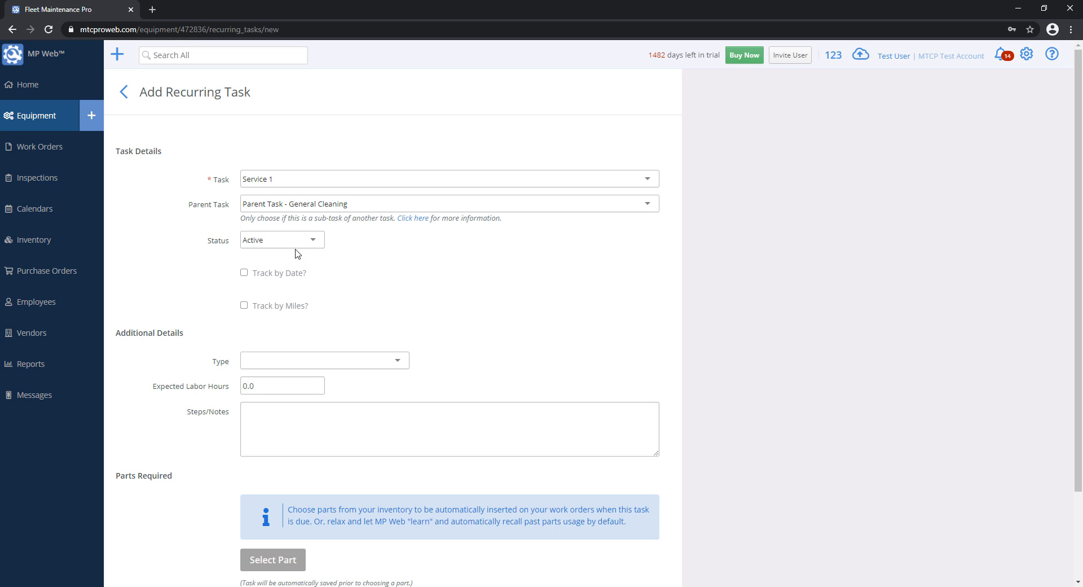
scroll(339, 283, down, 3)
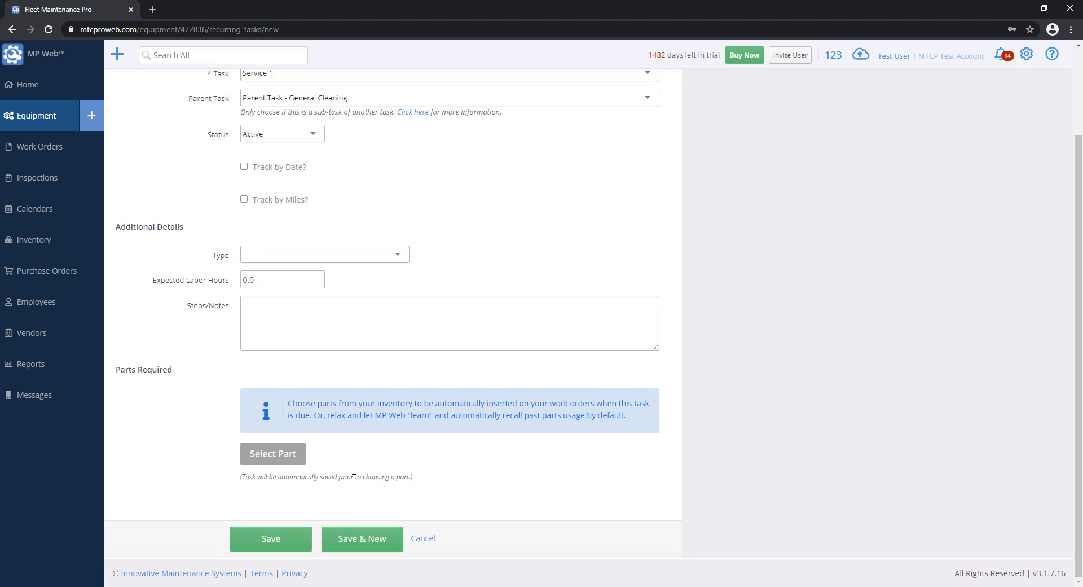
click(255, 539)
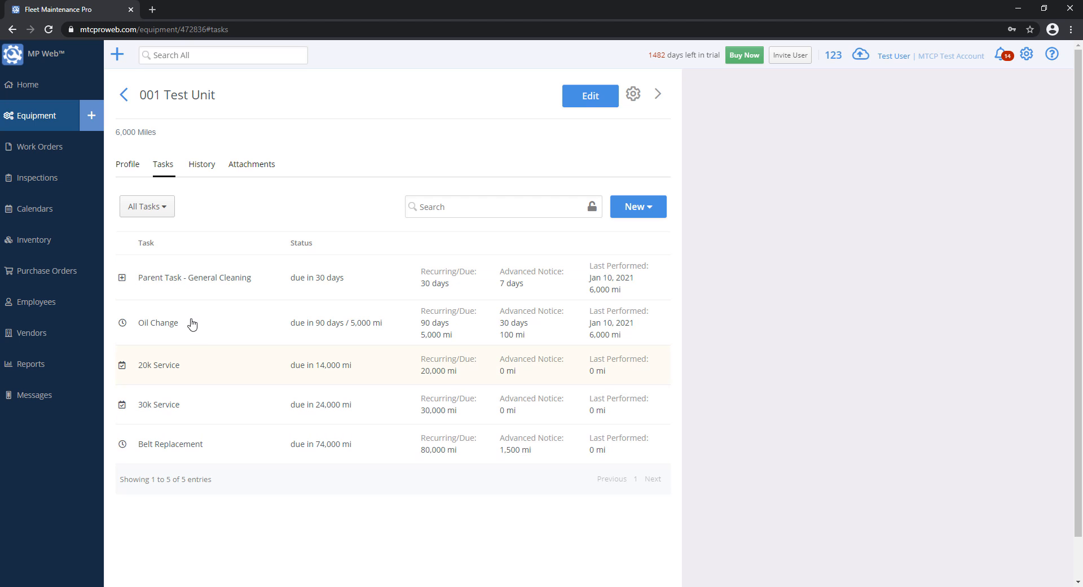
click(123, 280)
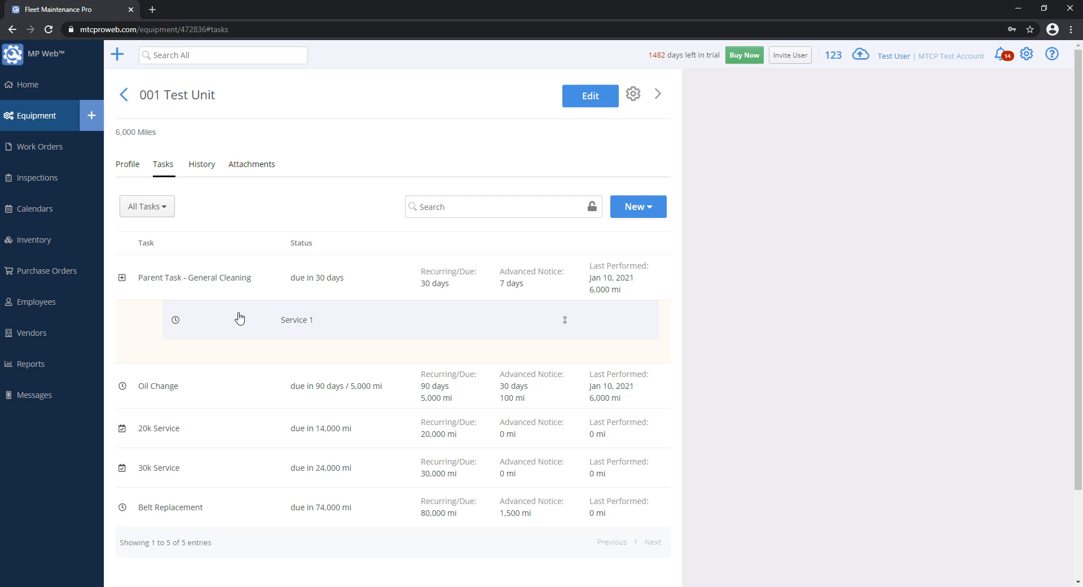
Step: Create a work order for 001 Test Unit that includes Parent Task - General Cleaning
click(633, 94)
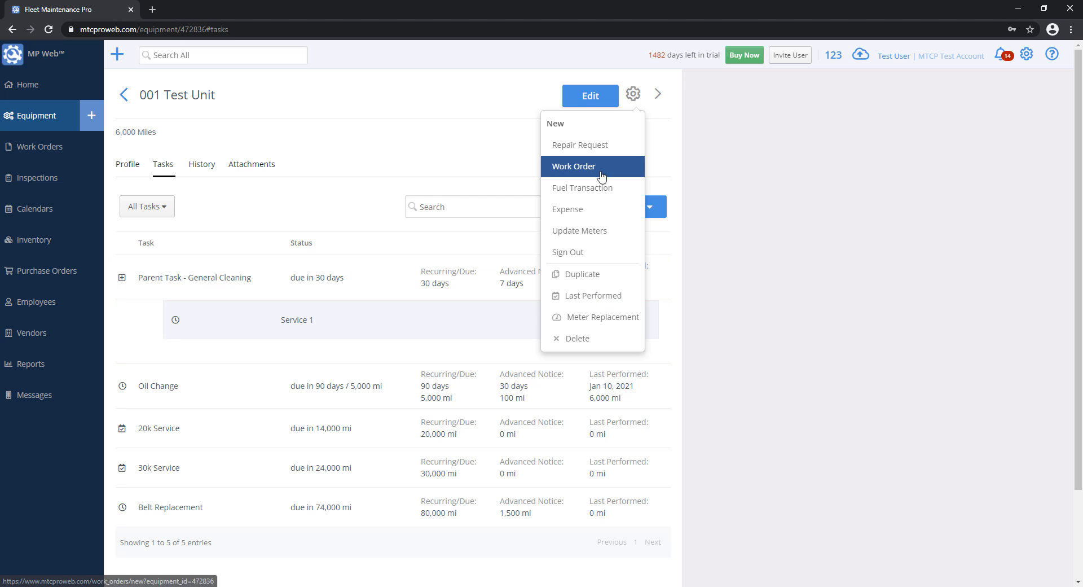
click(602, 177)
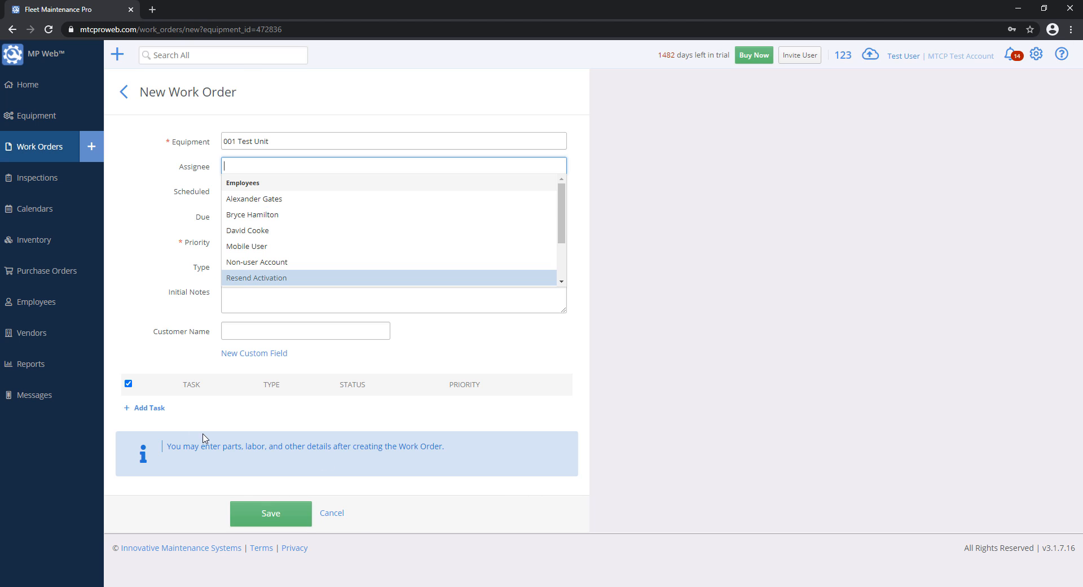
click(149, 407)
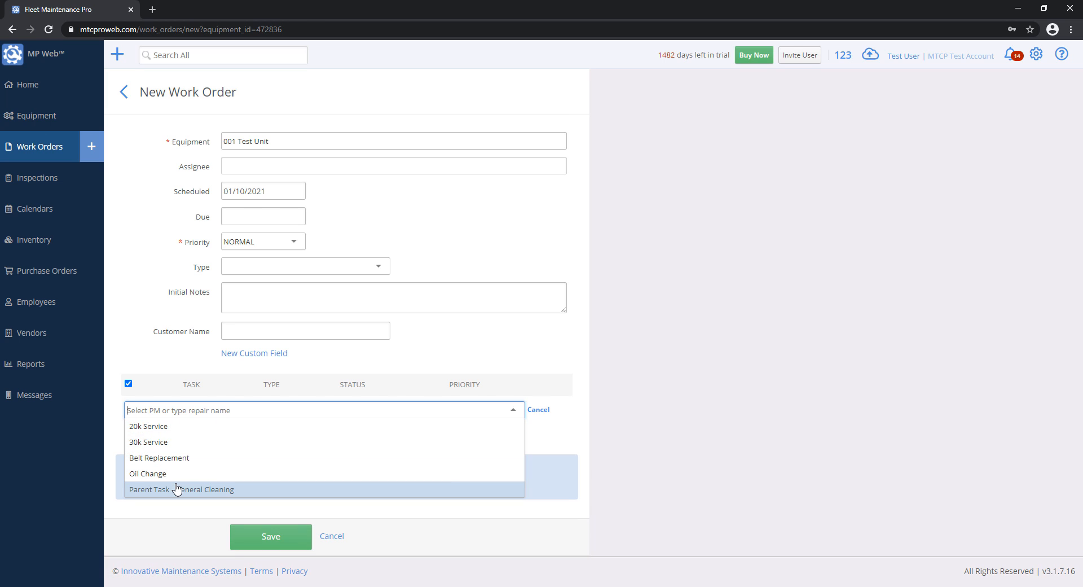
click(177, 488)
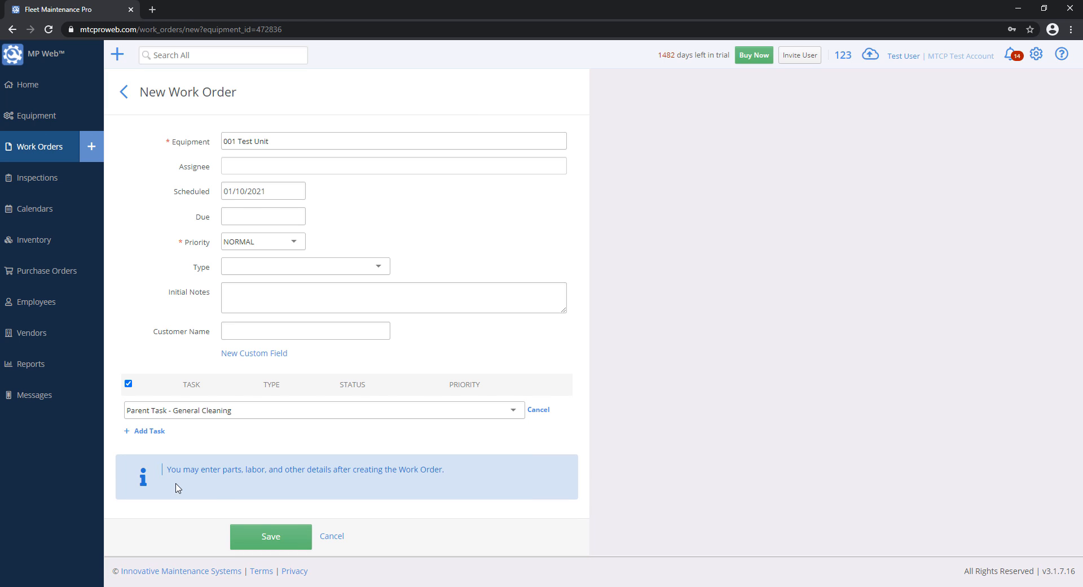
click(284, 545)
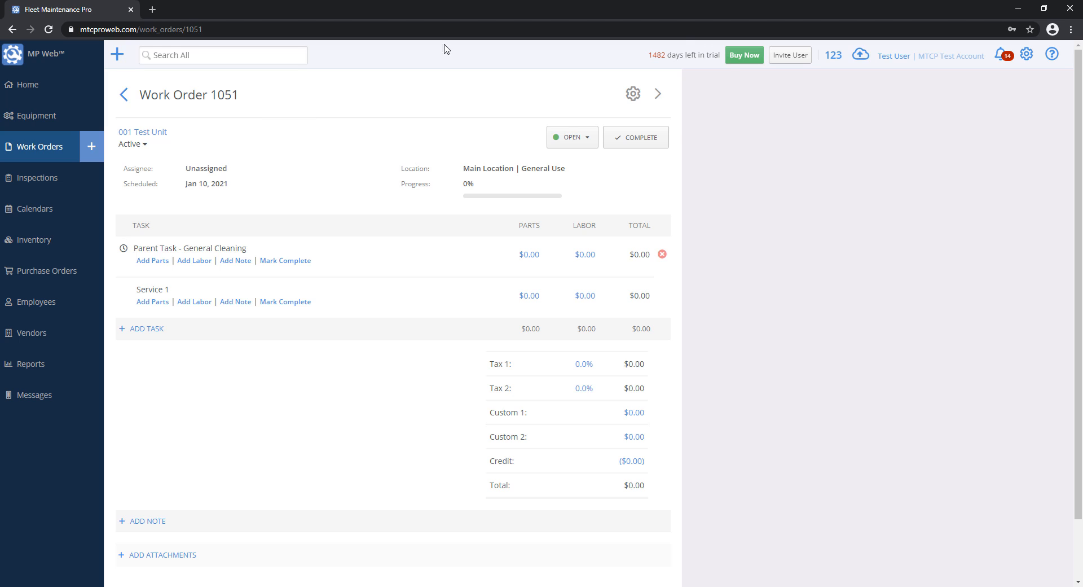
Step: Complete the general cleaning work order with a signature and save the closure
click(634, 93)
click(775, 180)
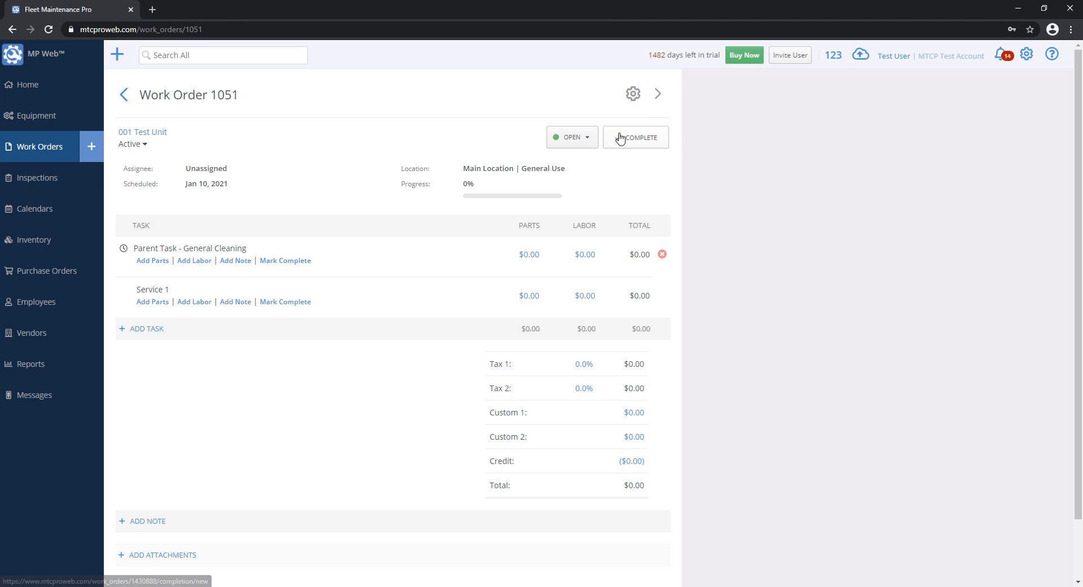
click(625, 138)
drag(502, 260, 490, 264)
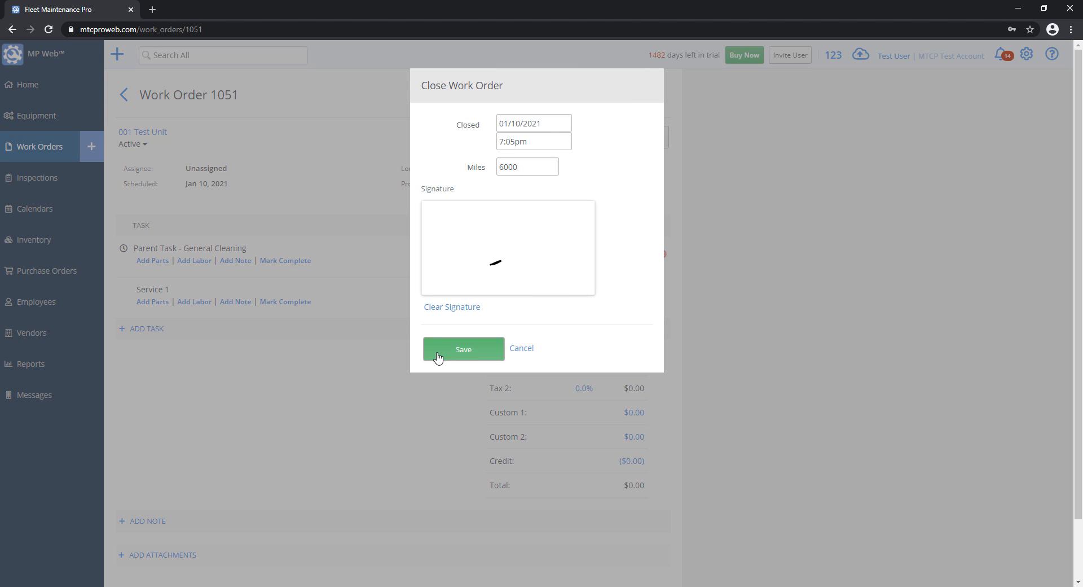
click(438, 355)
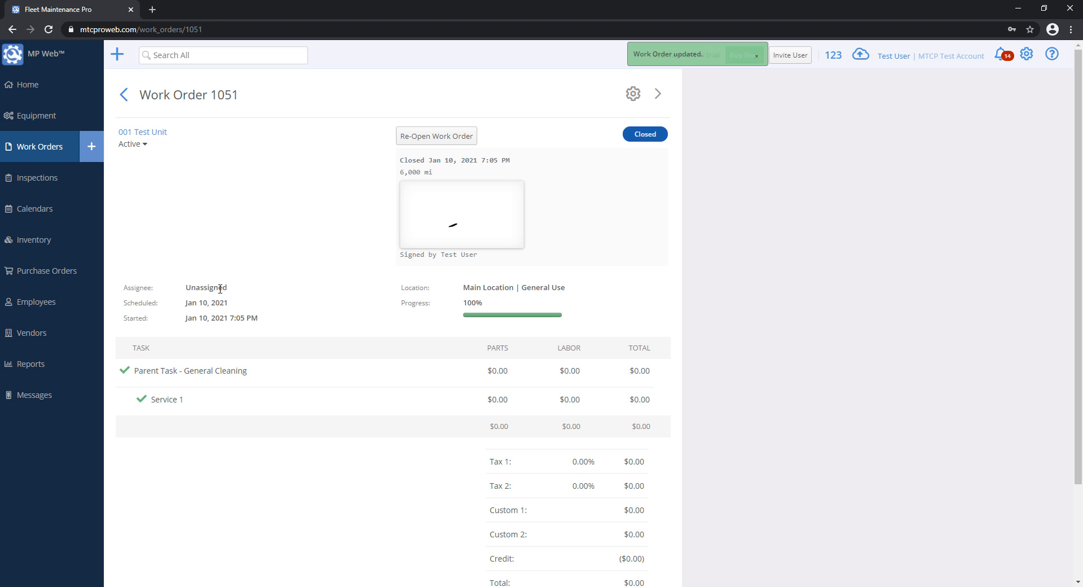
Step: Return to 001 Test Unit's task list and start a PM task with the new task name 5k Service
click(160, 134)
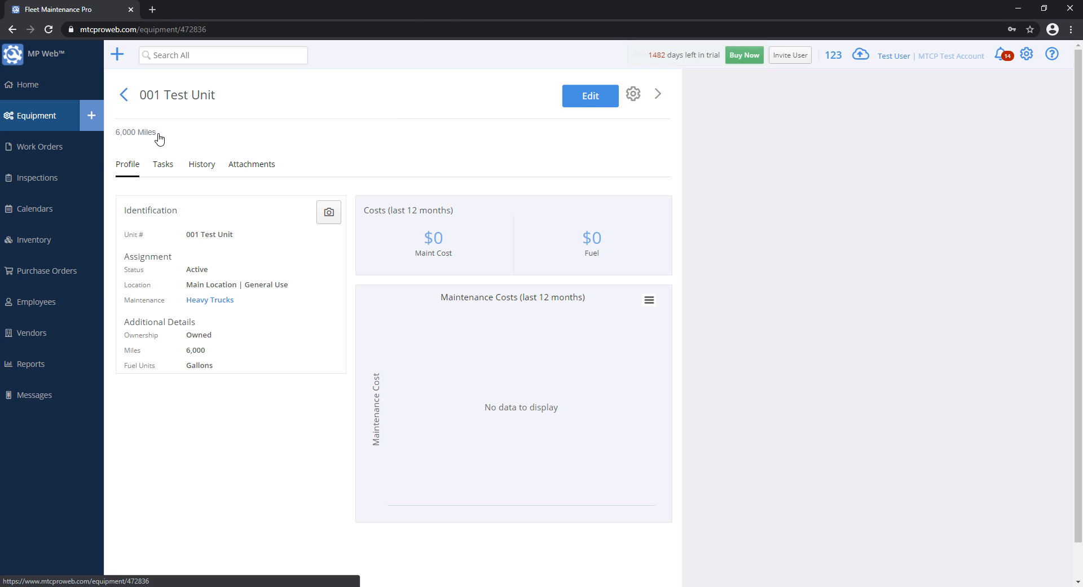
click(163, 169)
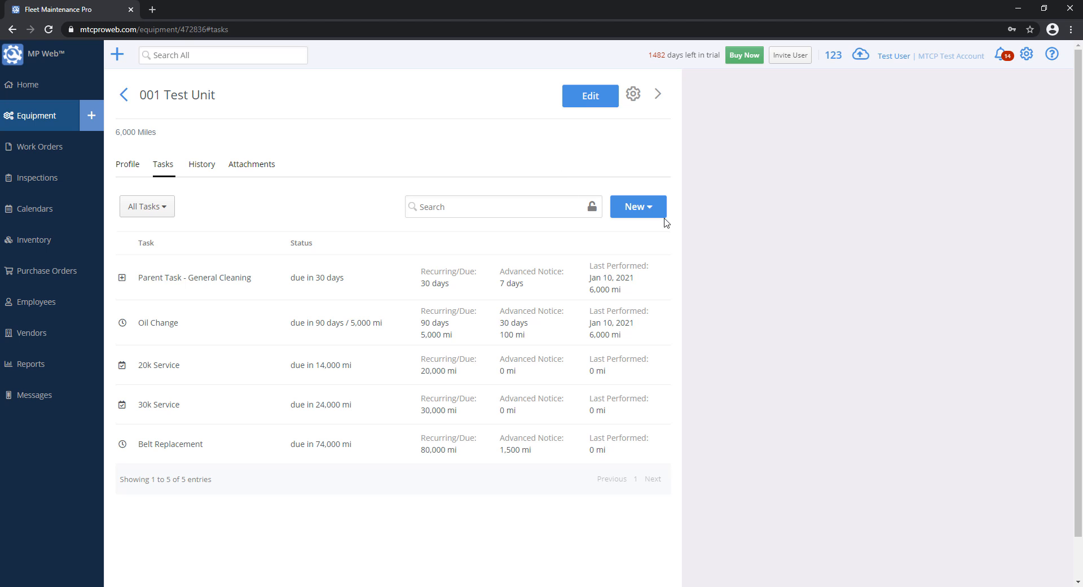
click(645, 210)
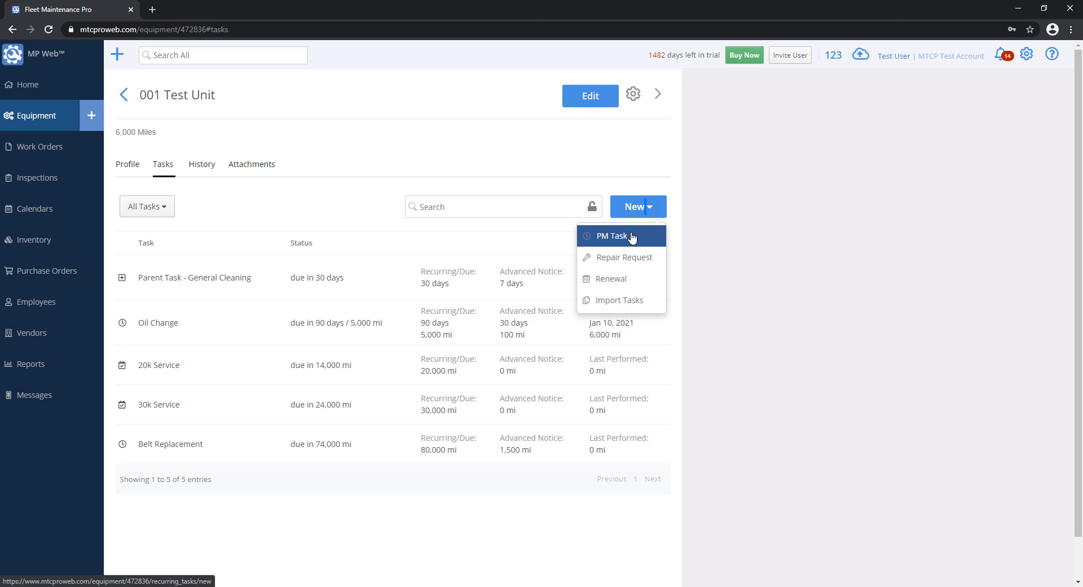
click(632, 237)
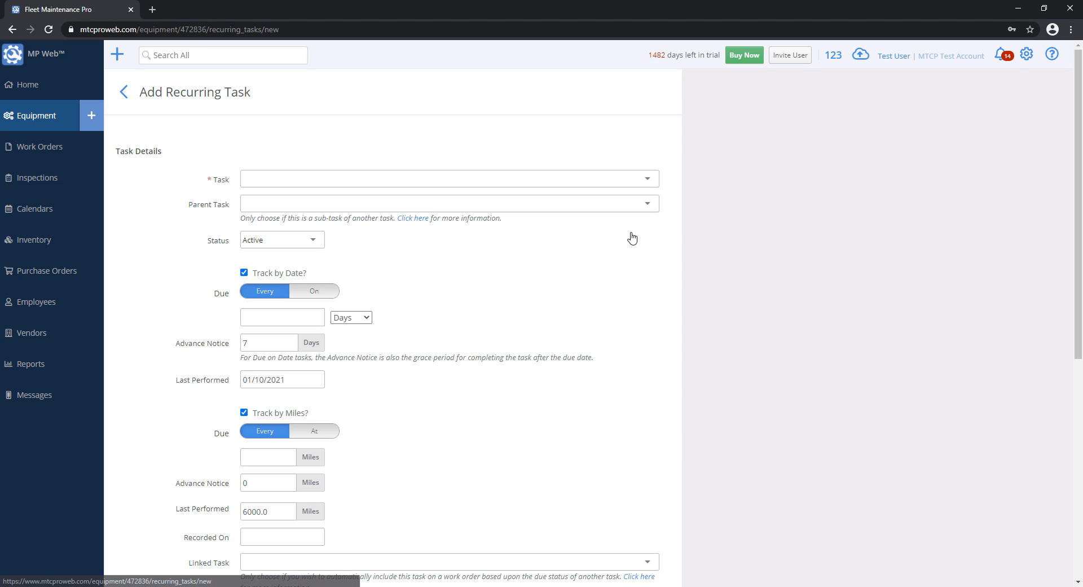
click(288, 179)
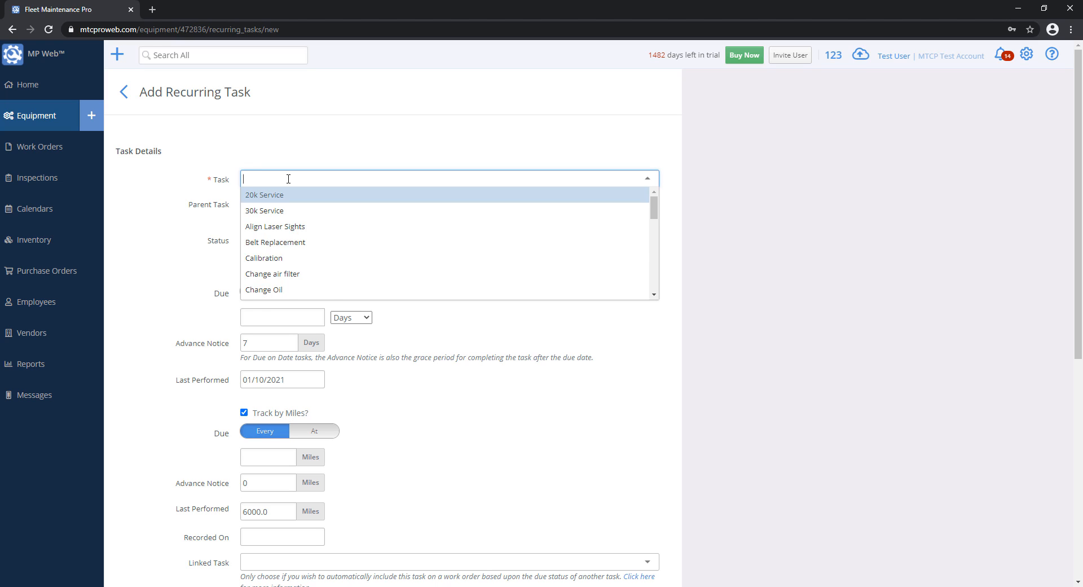
text(5k Service)
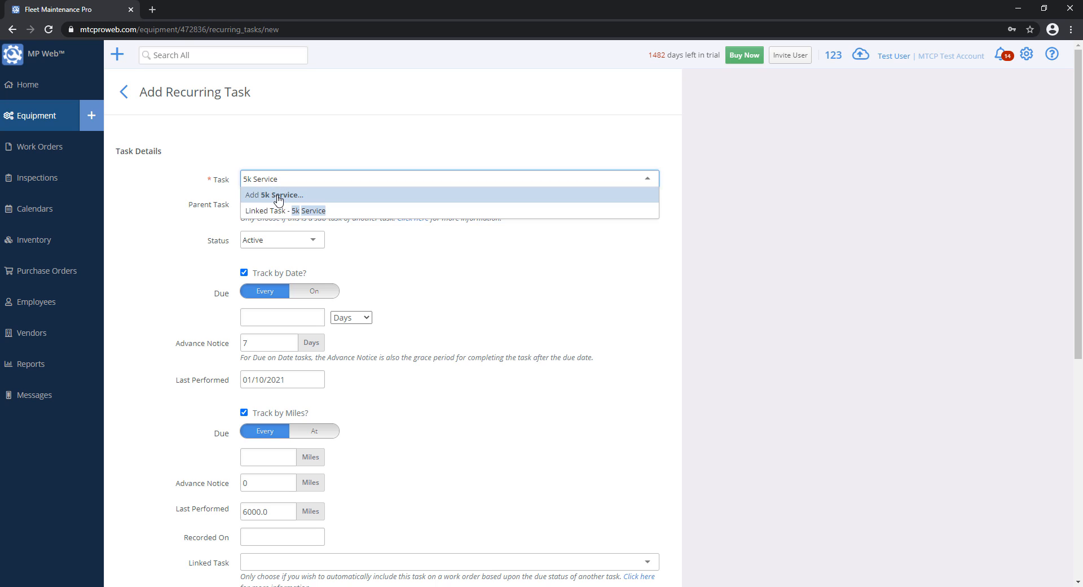
click(277, 196)
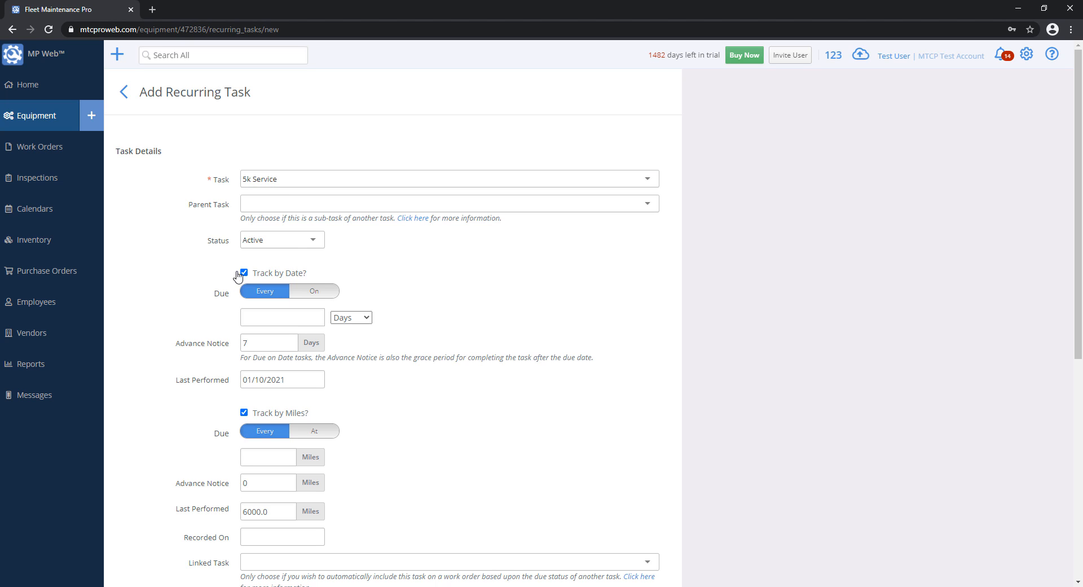
Step: Track the 5k Service task by miles only, due every 5000 miles, and save it
click(244, 273)
click(277, 348)
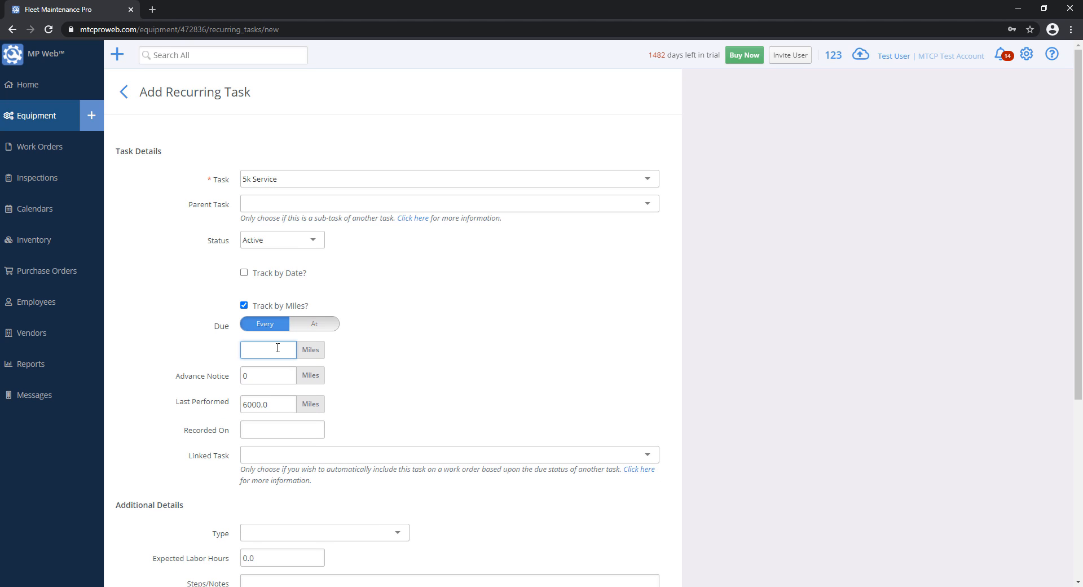
text(5000)
scroll(319, 361, down, 4)
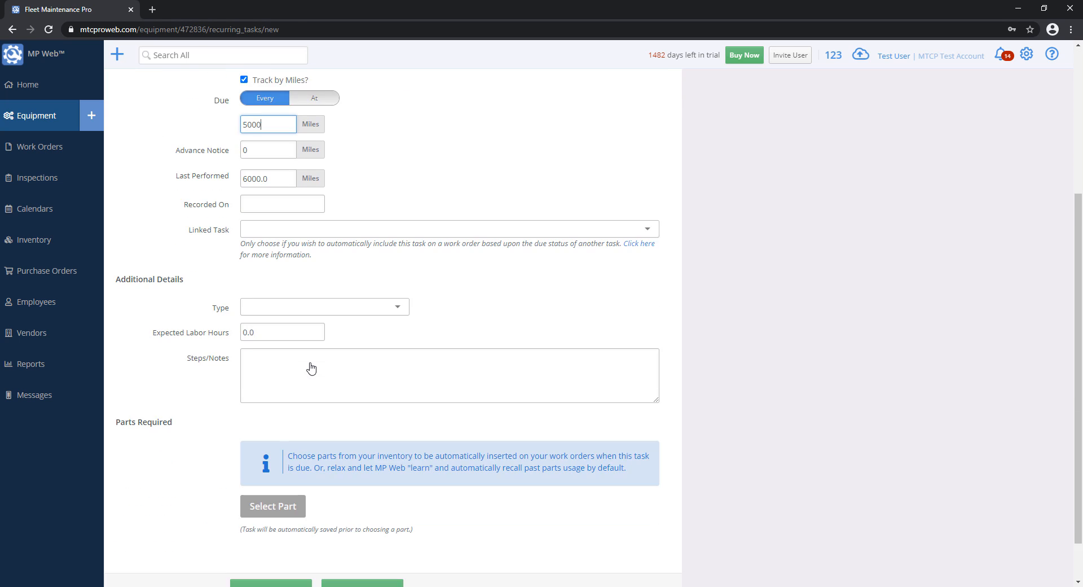
scroll(311, 368, down, 1)
click(269, 540)
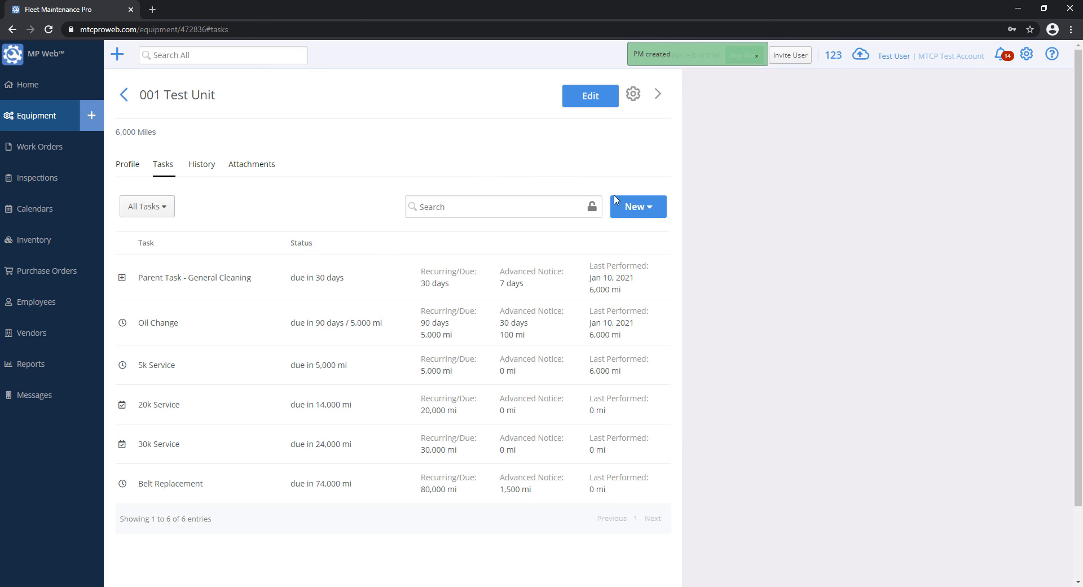
Step: Start another recurring PM task for 001 Test Unit with the new task name 10k Service
click(635, 208)
click(621, 236)
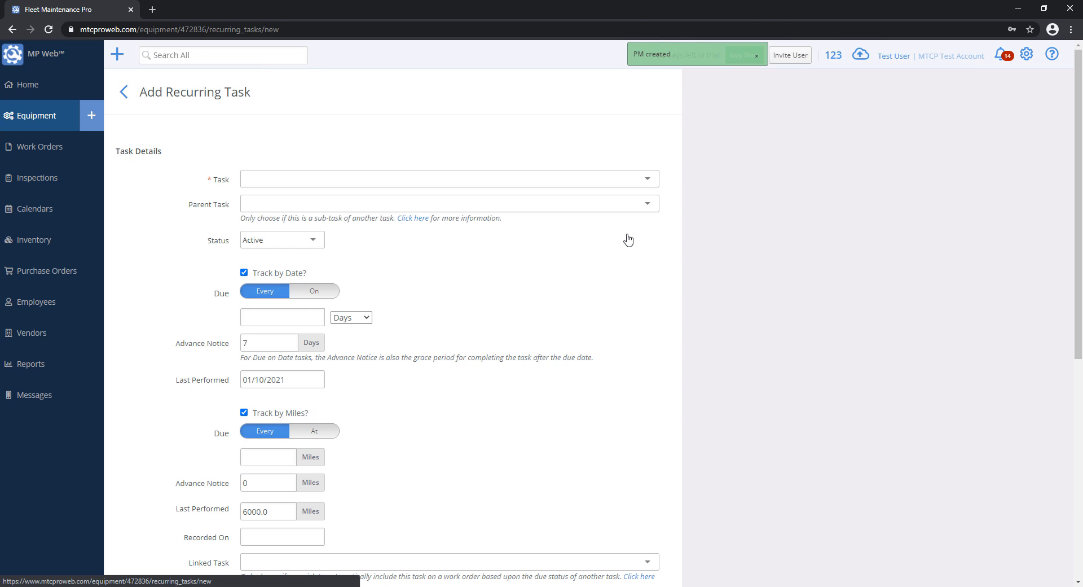
click(276, 179)
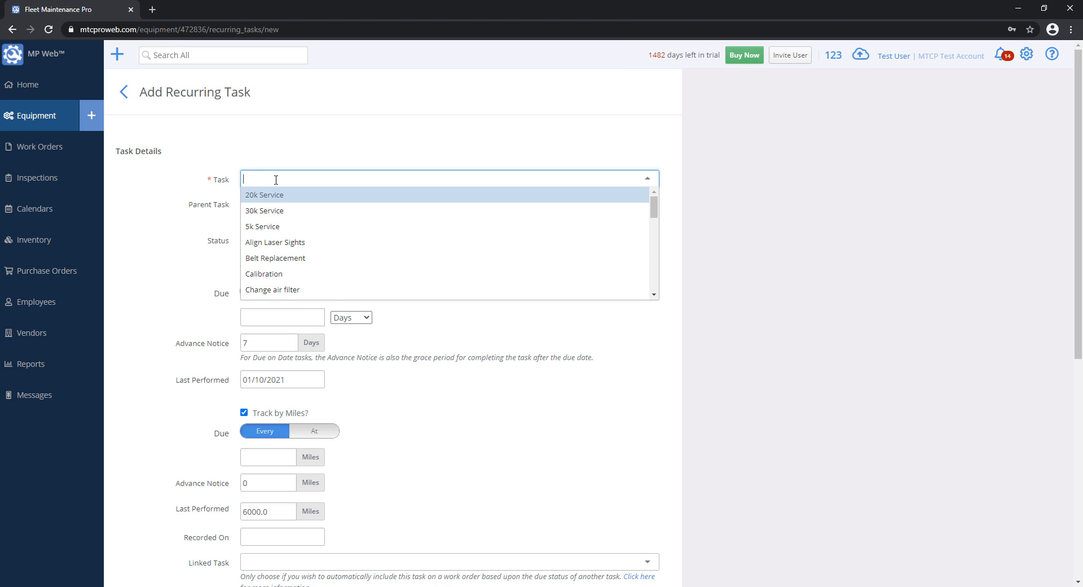
text(10k Service)
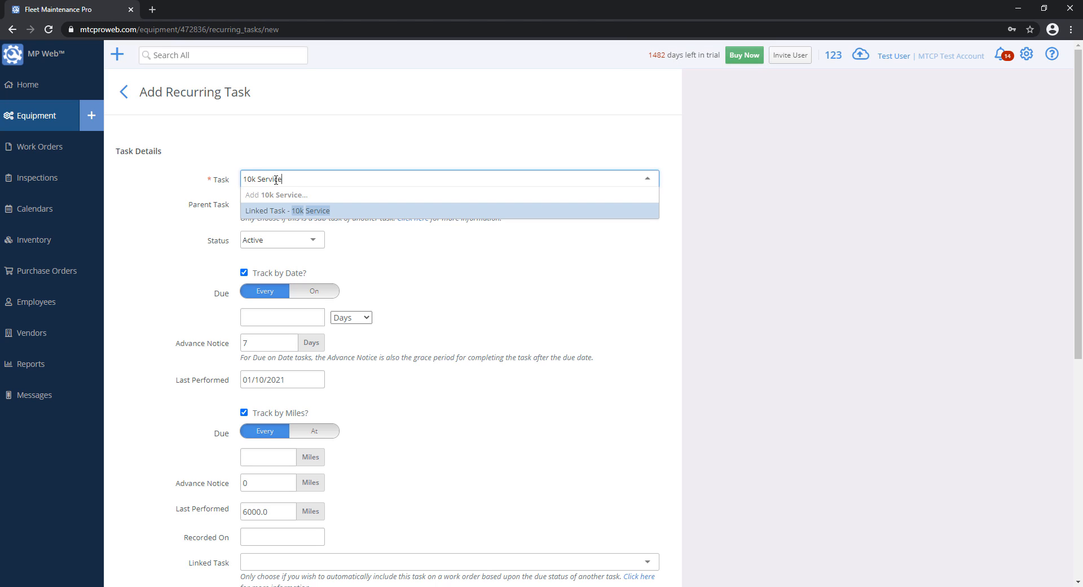
click(276, 197)
Step: Track the 10k Service task by miles only, due every 10000 miles, and save it
click(245, 273)
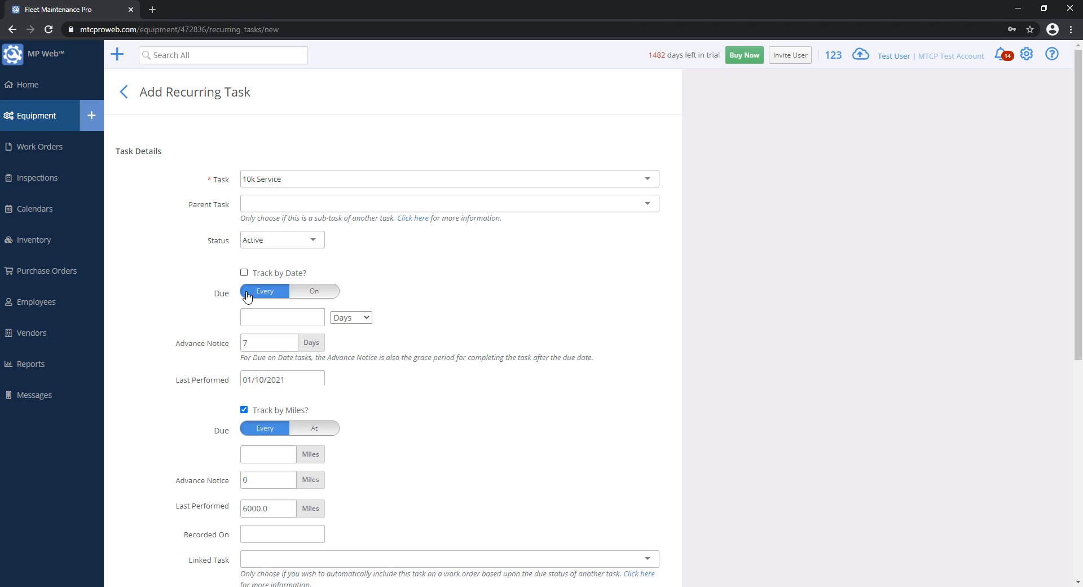
click(262, 355)
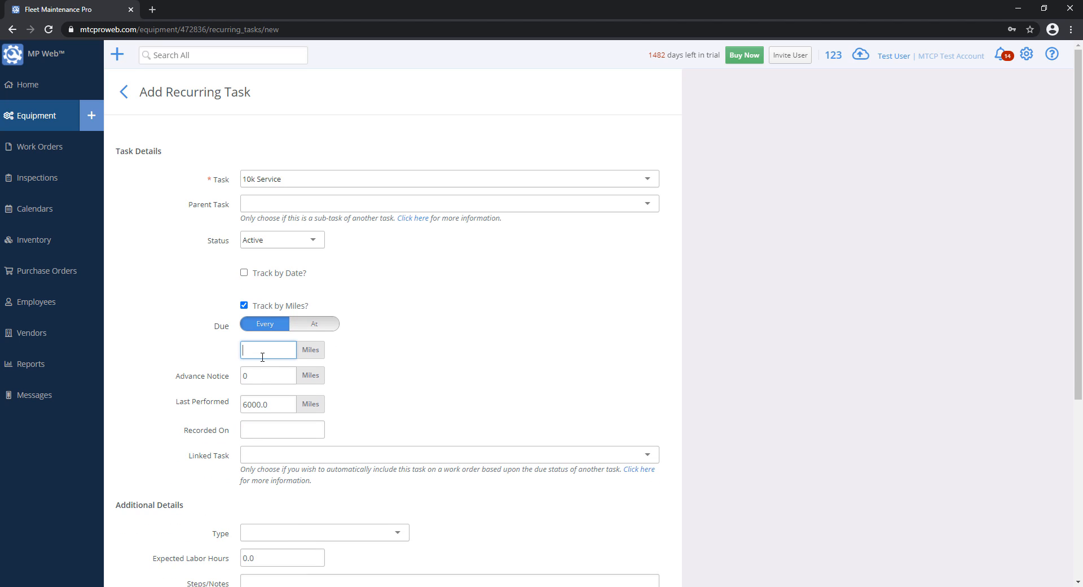
text(10000)
scroll(277, 356, down, 5)
click(271, 543)
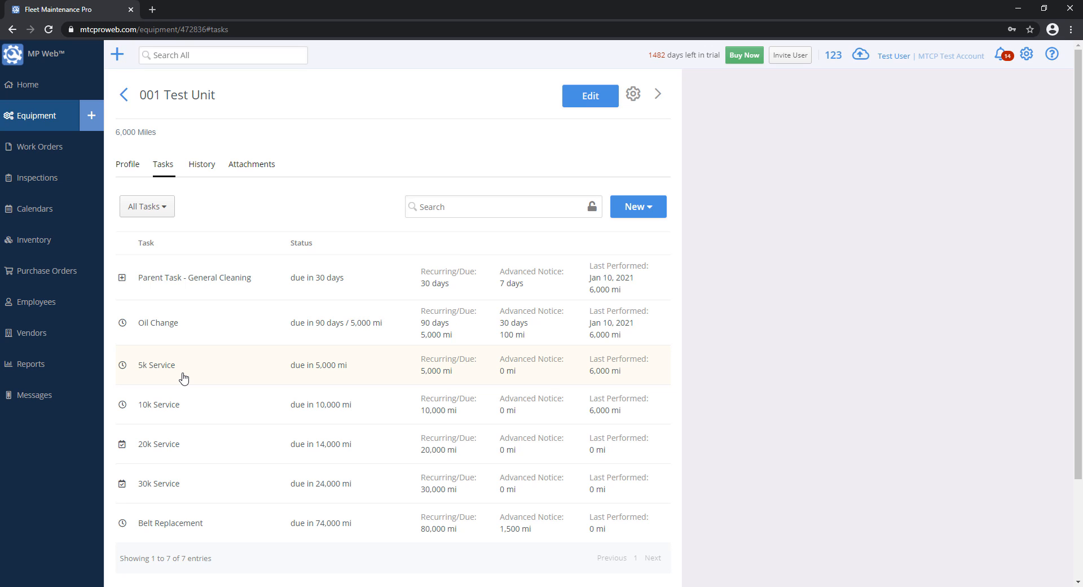
Step: Check the sub-tasks of Parent Task - General Cleaning and the Linked Task choices of 5k Service, and return to the task list
click(122, 278)
click(122, 279)
click(215, 365)
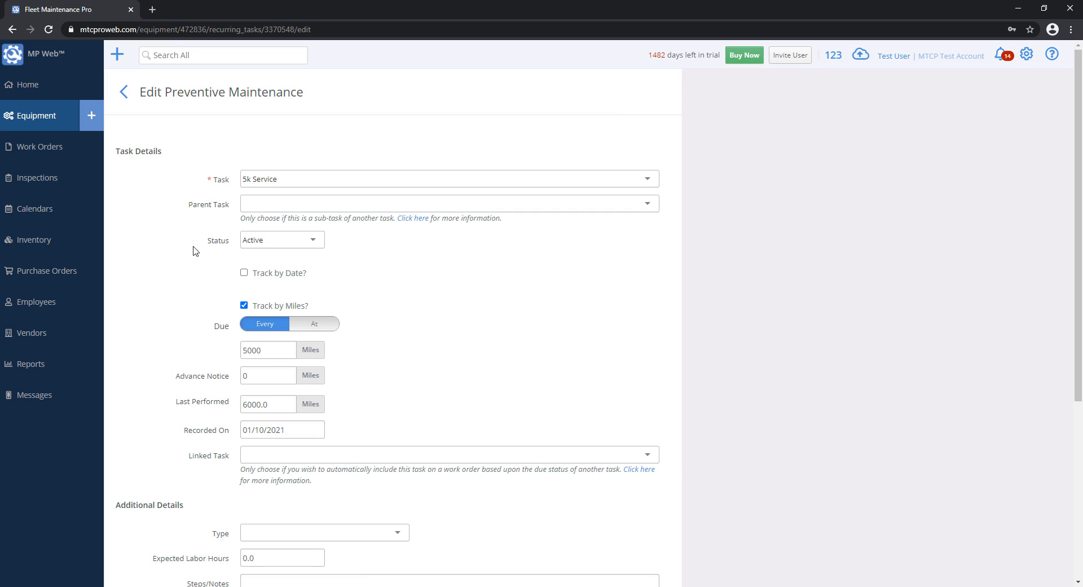
click(280, 456)
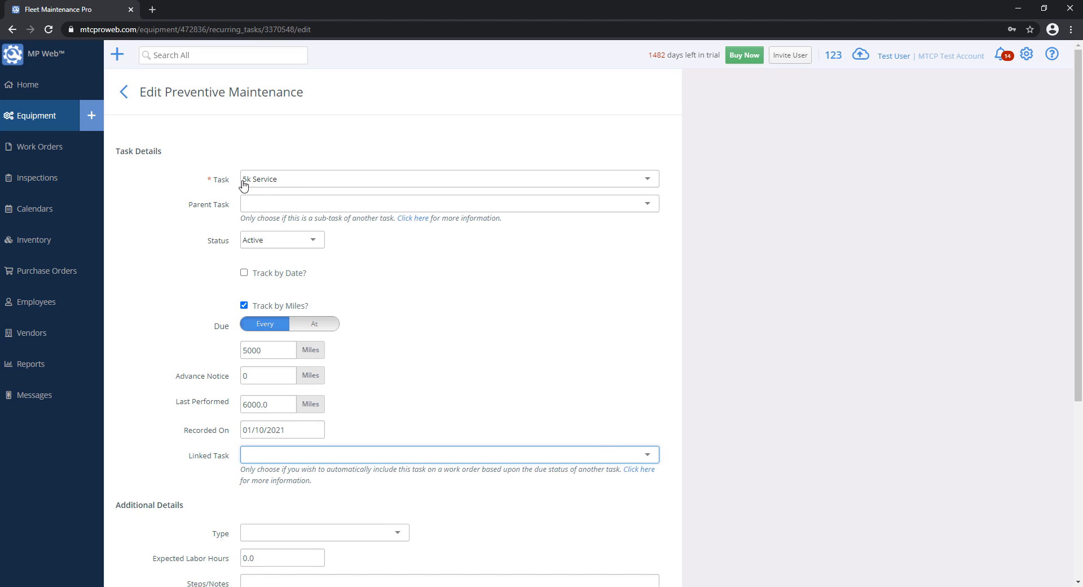
click(124, 93)
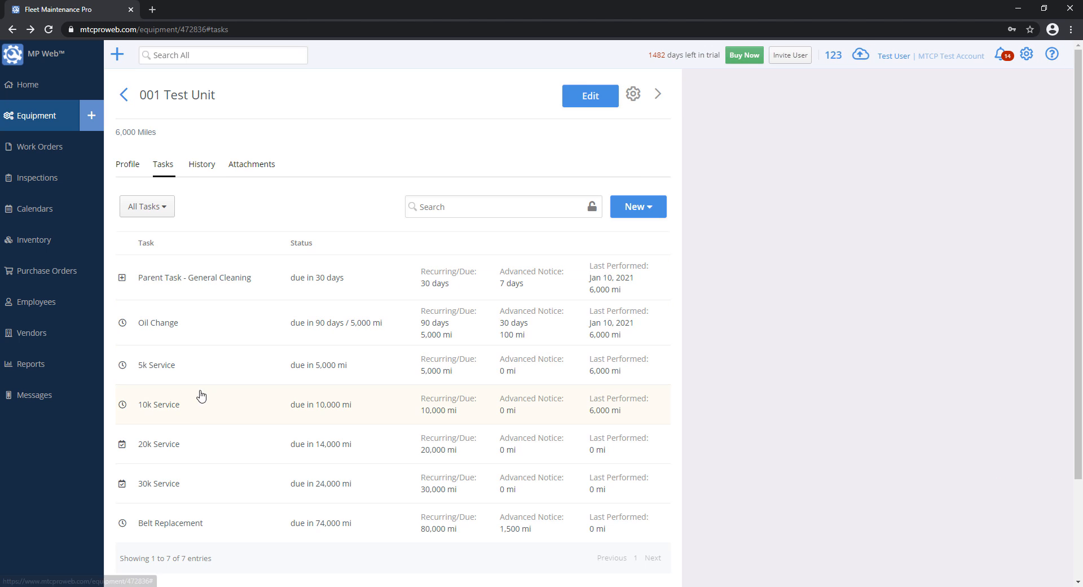
Step: Try 5k Service as the linked task of the 10k Service task and discard the edit
click(192, 404)
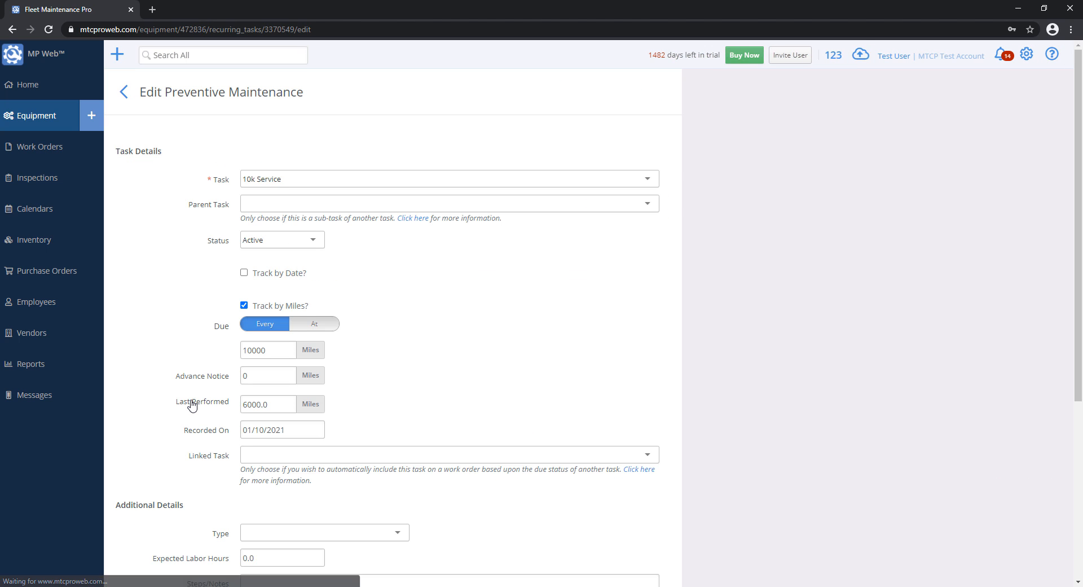
click(273, 455)
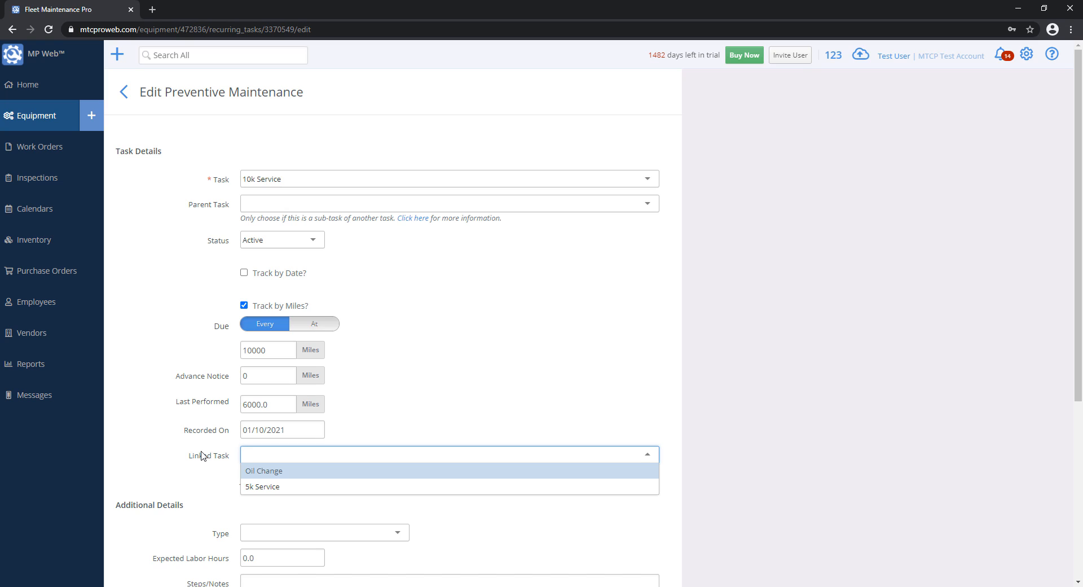
click(261, 489)
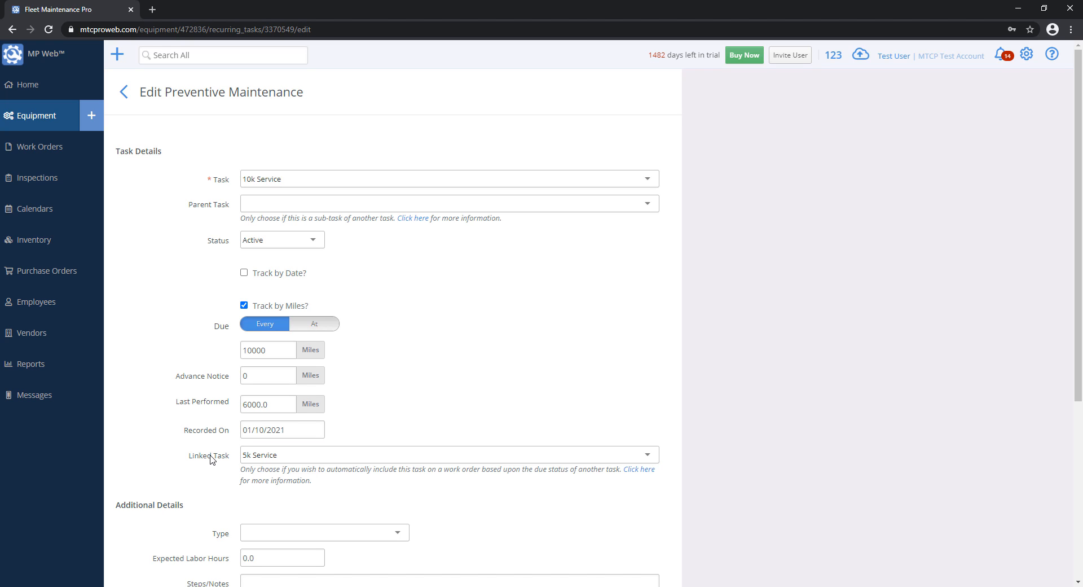
click(271, 456)
click(483, 395)
scroll(483, 395, down, 5)
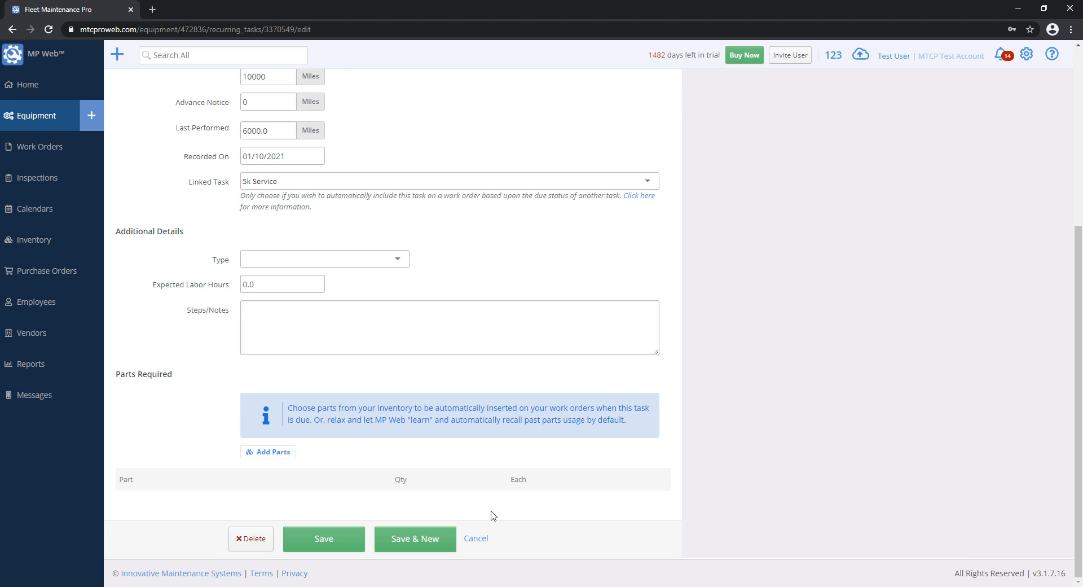
click(483, 541)
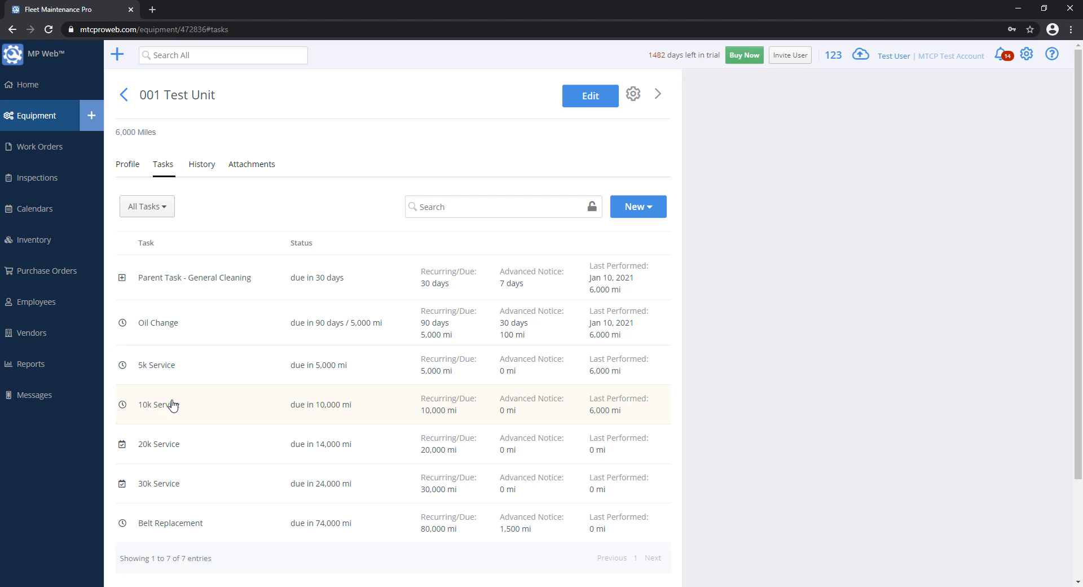
Step: Set the 10k Service task to be due every 11000 miles and save it
click(173, 405)
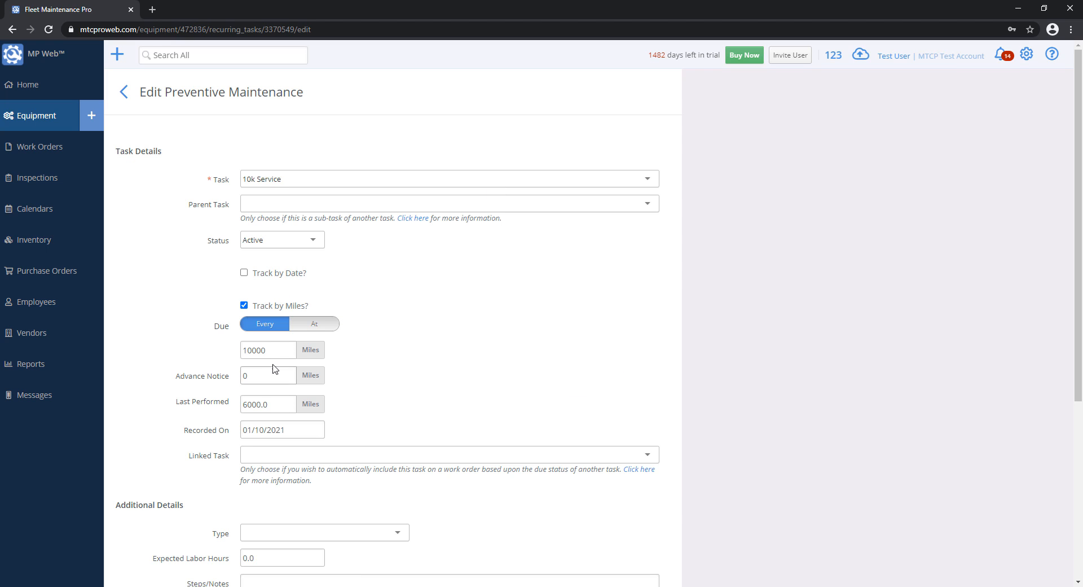
click(283, 348)
key(ctrl+a)
text(11000)
scroll(166, 388, down, 1)
scroll(167, 388, down, 5)
click(312, 531)
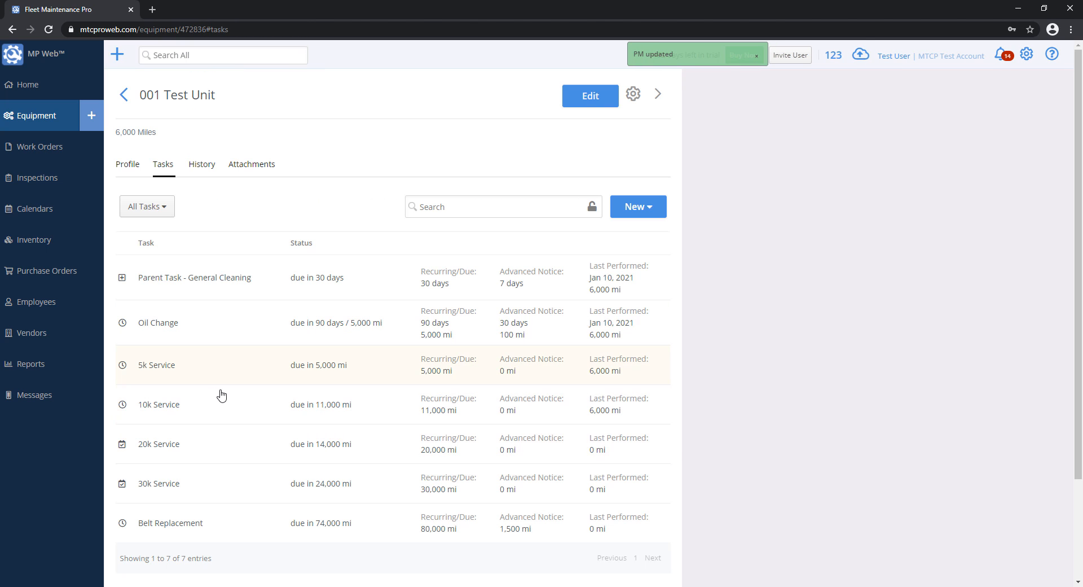
Step: Reopen the 10k Service task and examine which tasks it can be linked to
click(358, 414)
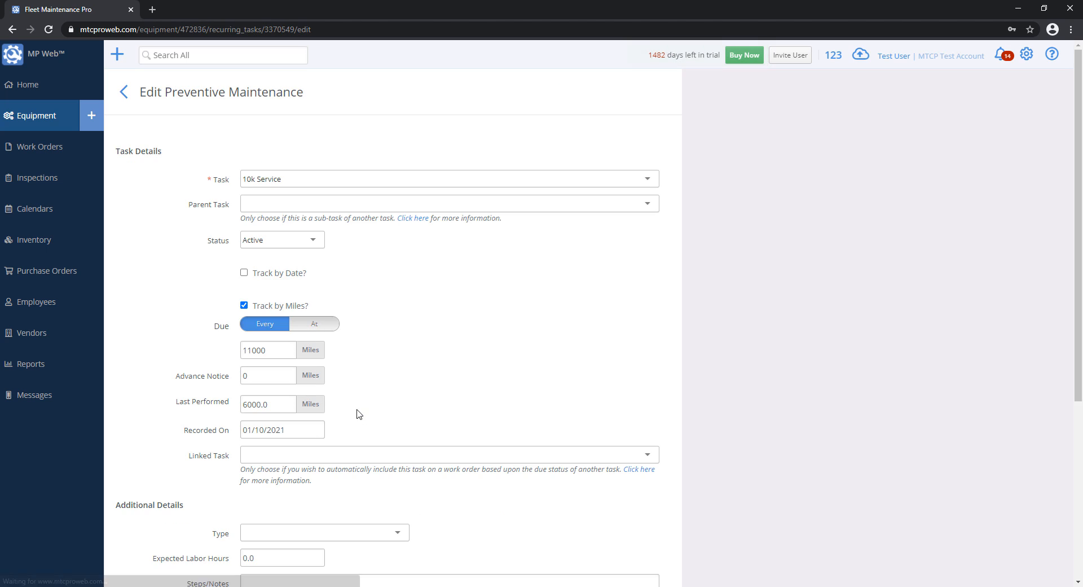
scroll(356, 414, down, 1)
click(320, 399)
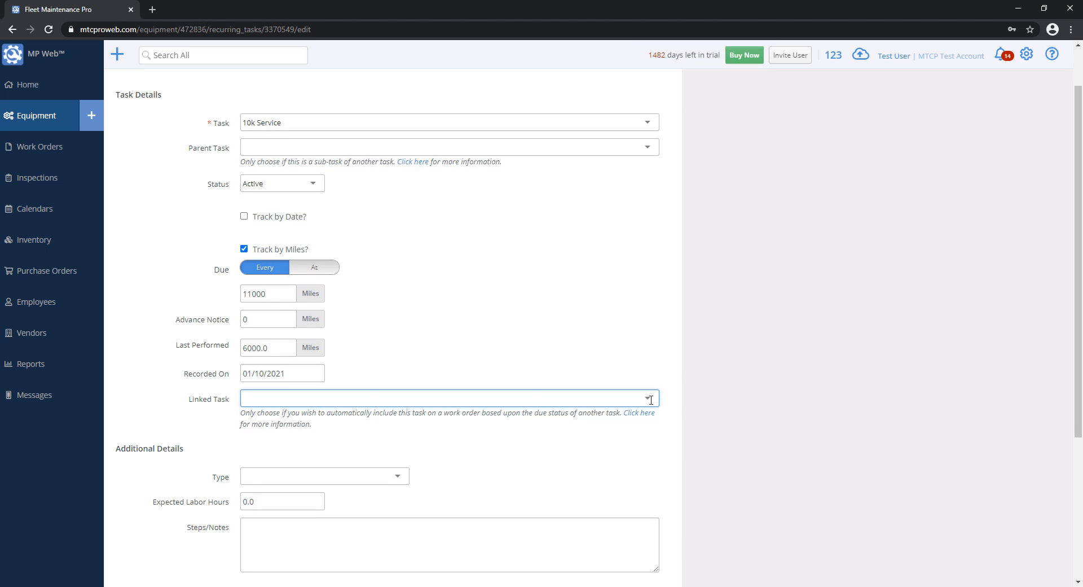
scroll(458, 431, down, 3)
scroll(458, 431, up, 4)
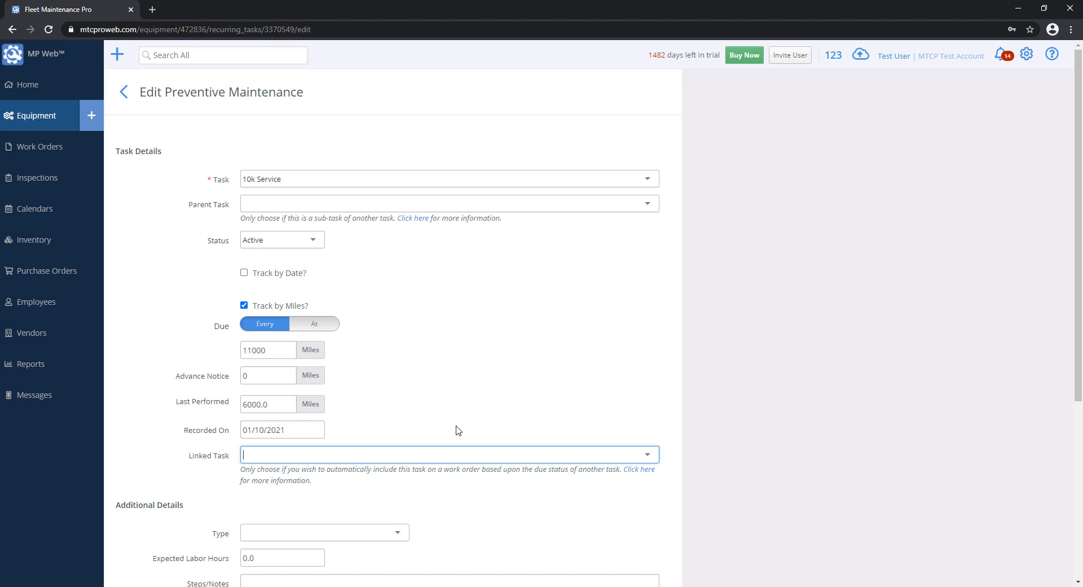
Step: Set the 10k Service task's recurring interval back to 10000 miles and save it
drag(285, 351, 183, 347)
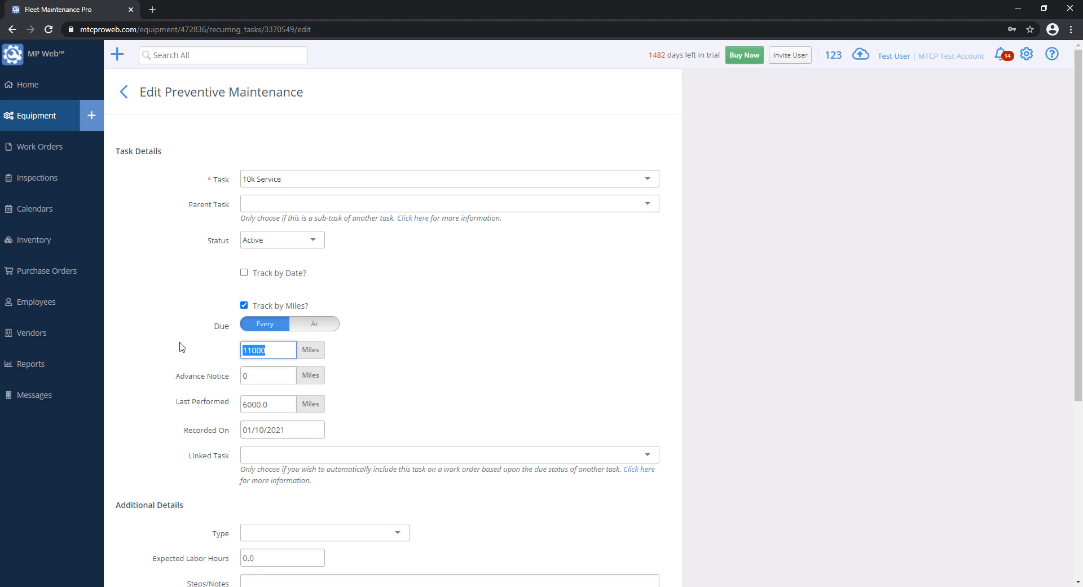
text(10000)
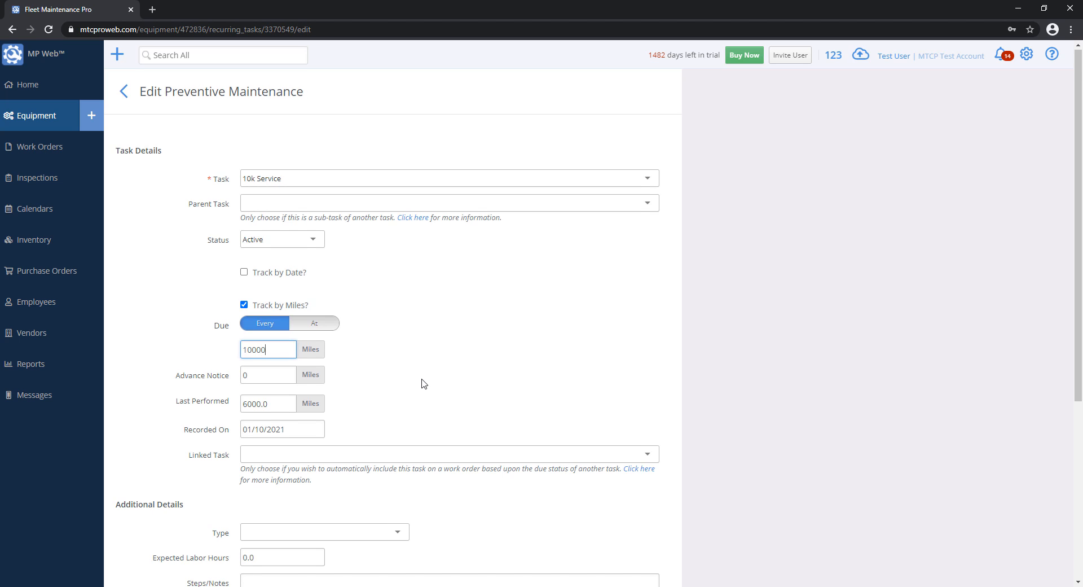
scroll(415, 403, down, 5)
click(332, 541)
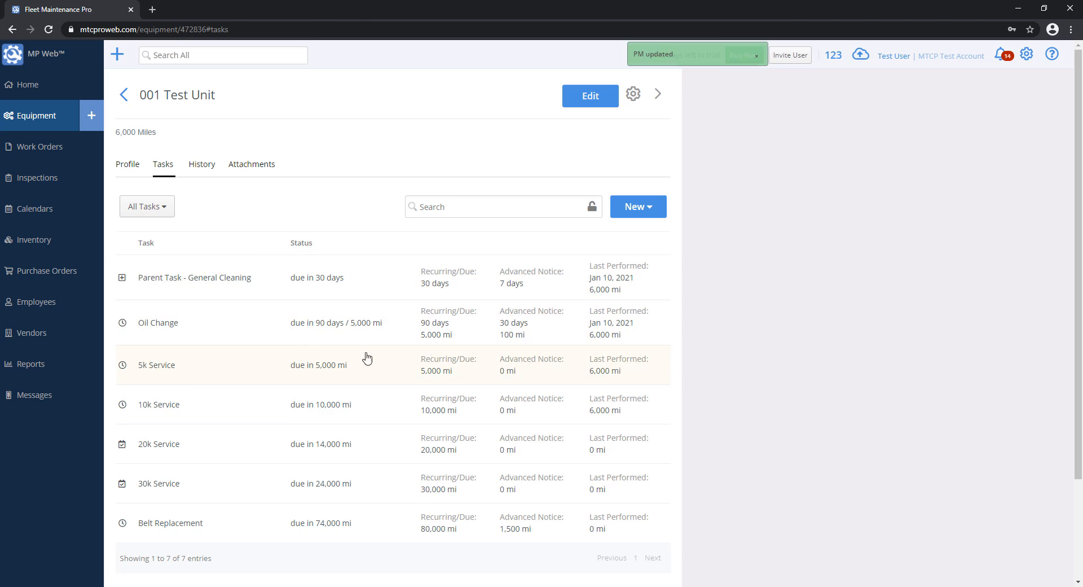
Step: Link the 10k Service task to 5k Service and save the change
click(169, 402)
scroll(320, 395, down, 6)
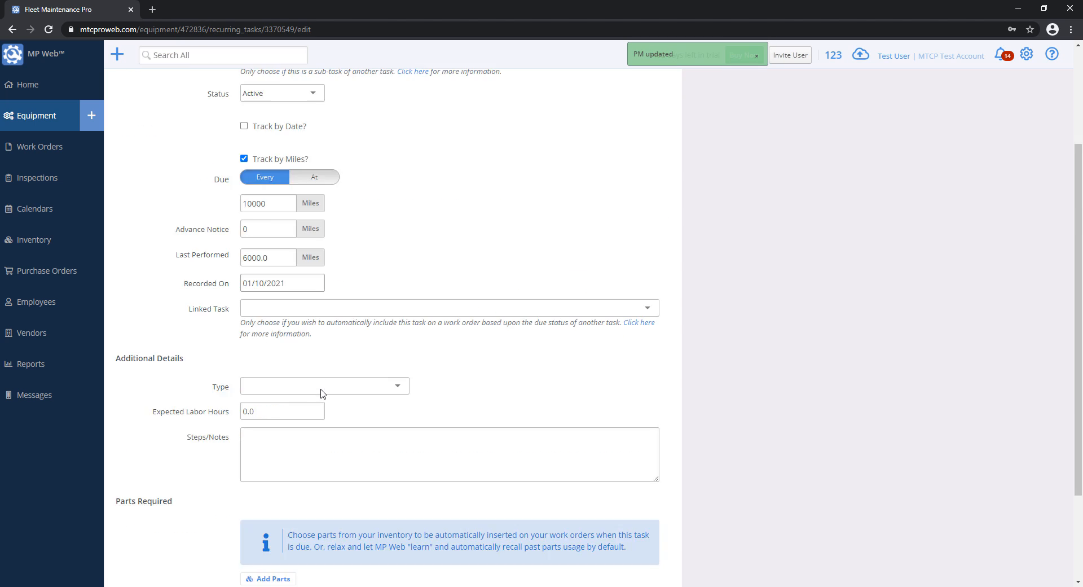
click(272, 182)
click(273, 209)
click(333, 539)
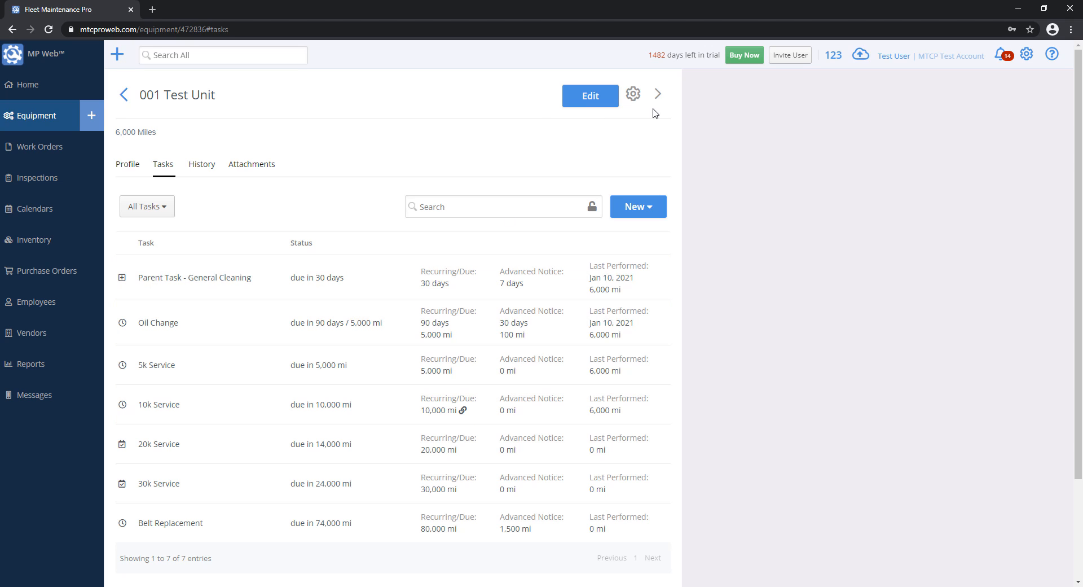
Step: Create a work order for 001 Test Unit that includes the 5k Service task
click(634, 96)
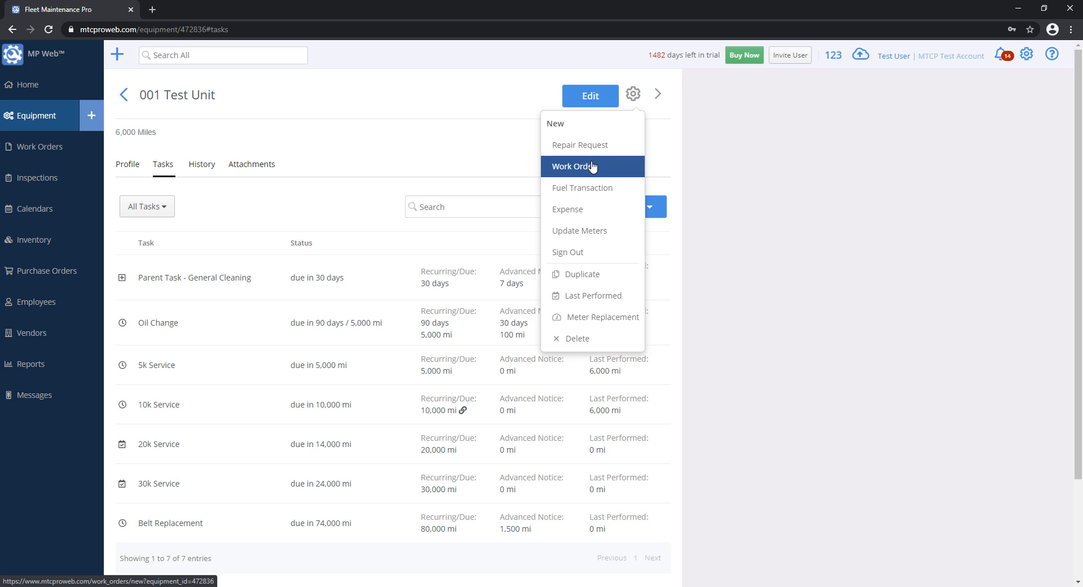
click(593, 166)
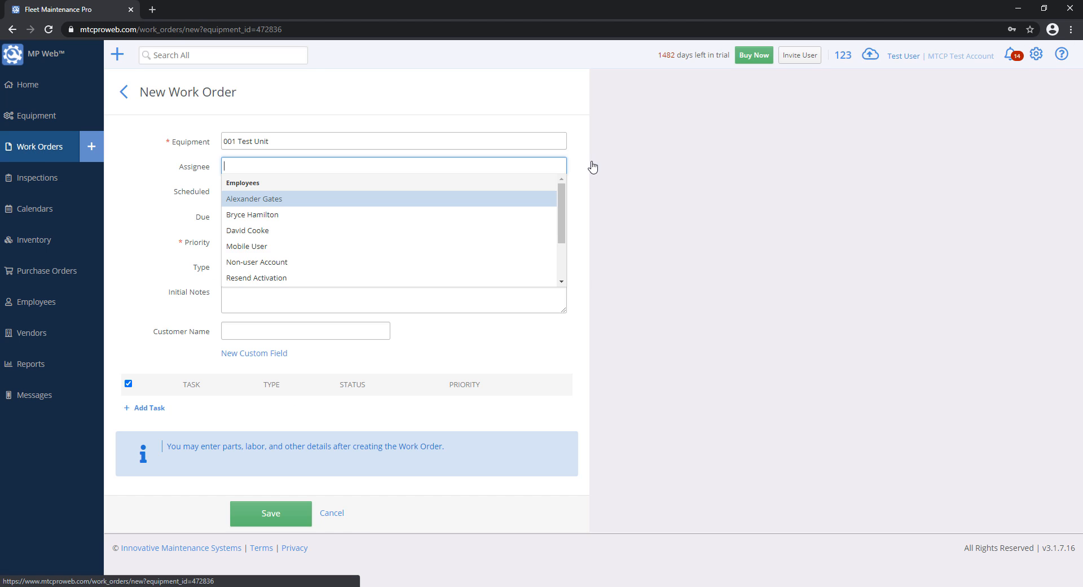
click(153, 409)
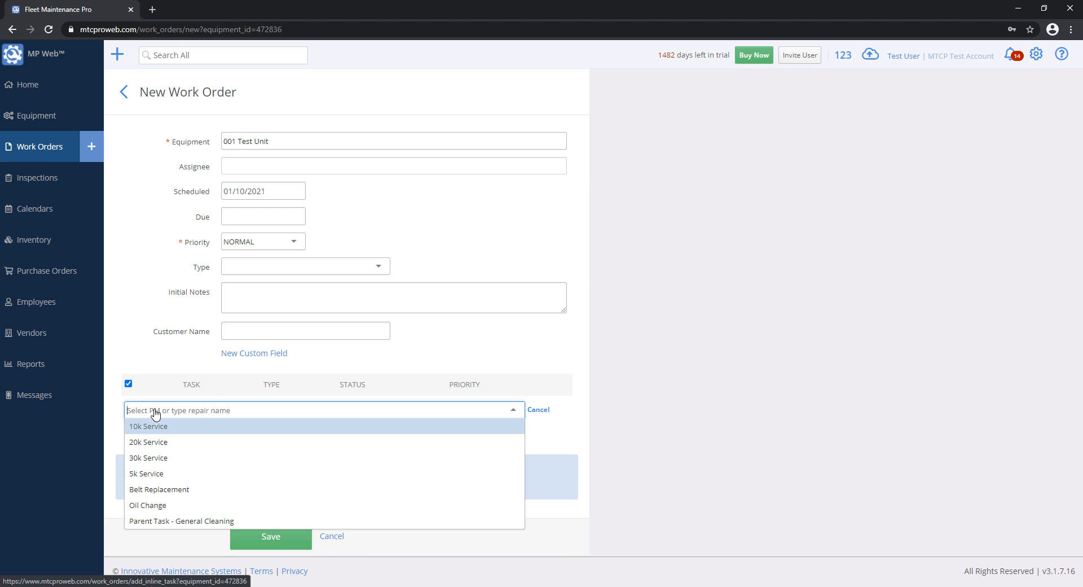
click(155, 473)
click(289, 543)
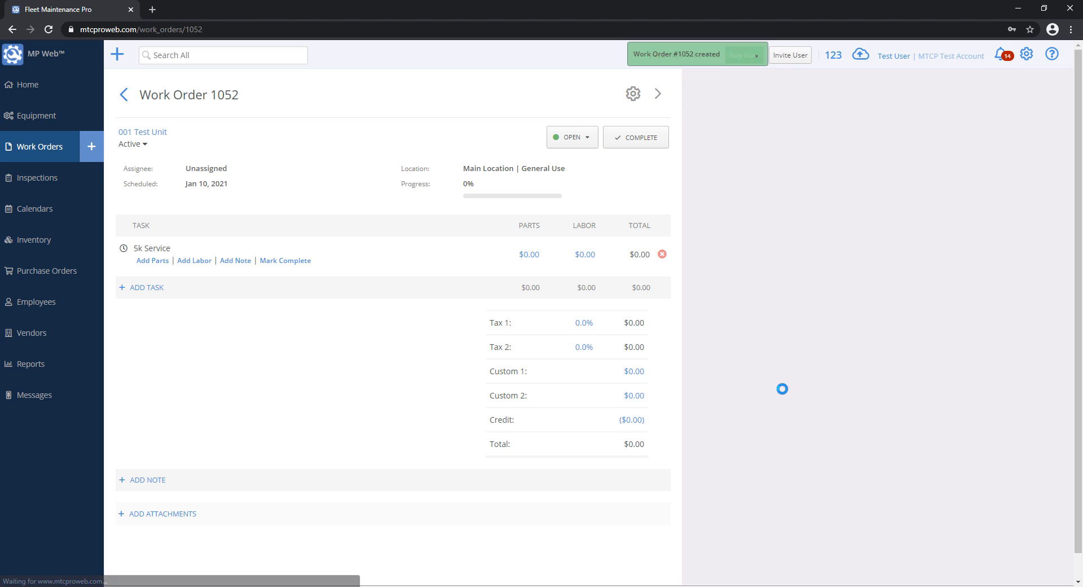
Step: Delete the 5k Service work order and confirm the deletion
click(629, 96)
click(638, 193)
click(597, 92)
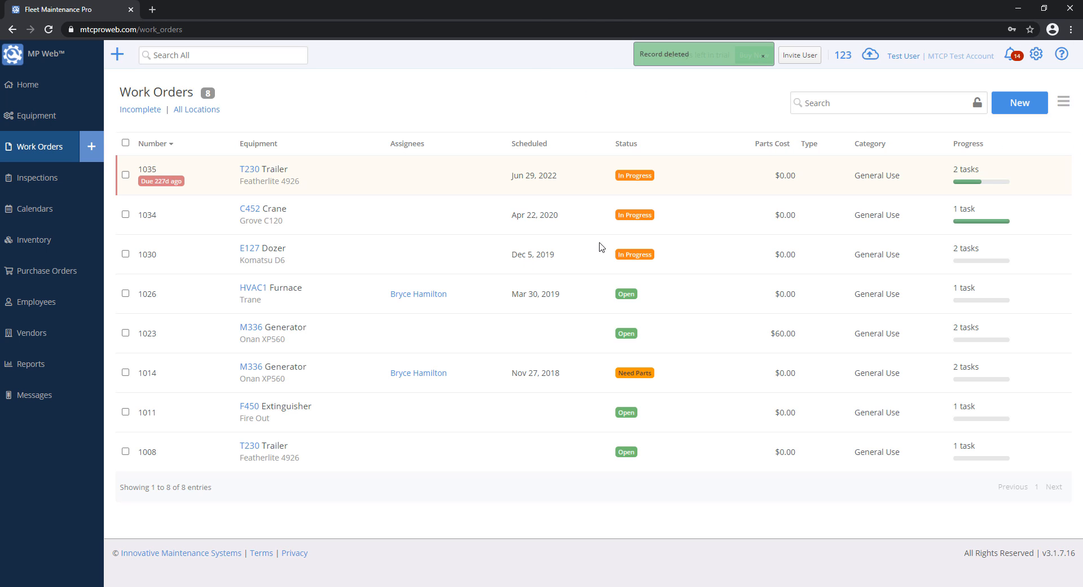
Step: Create a work order for 001 Test Unit from the equipment list that includes the 10k Service task
click(40, 117)
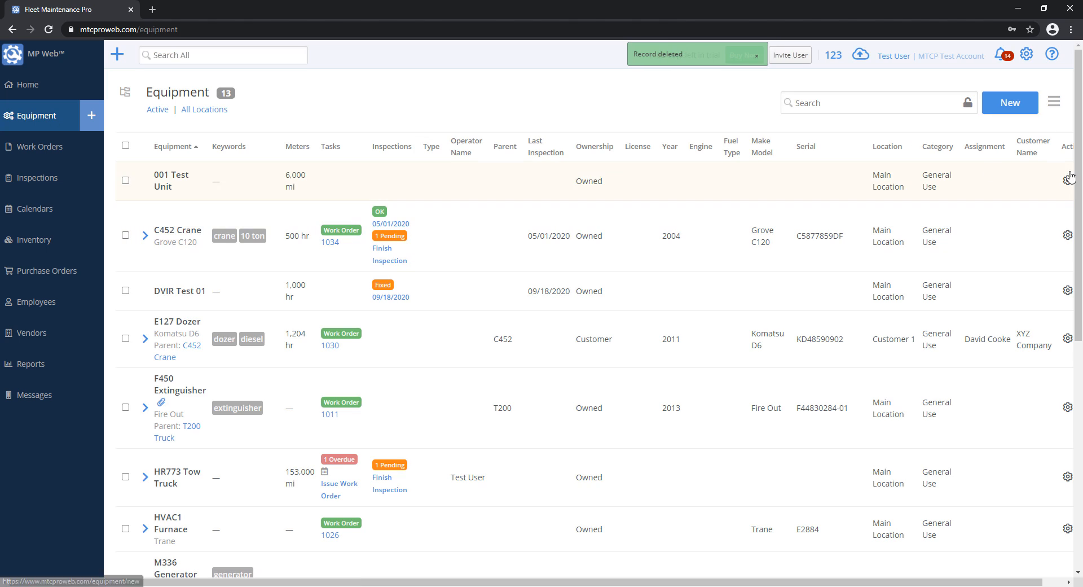
click(1067, 181)
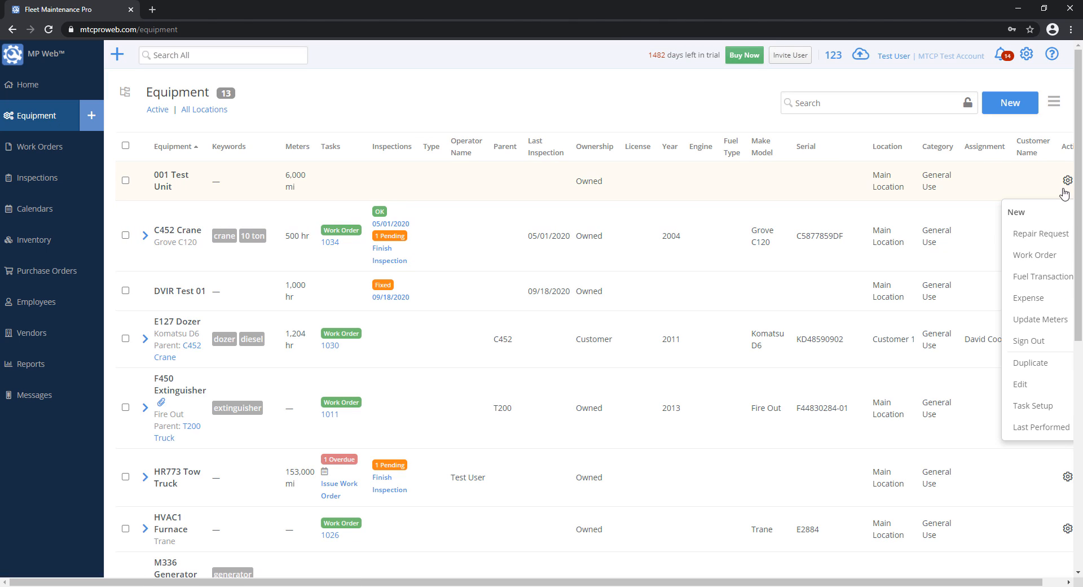
click(1026, 260)
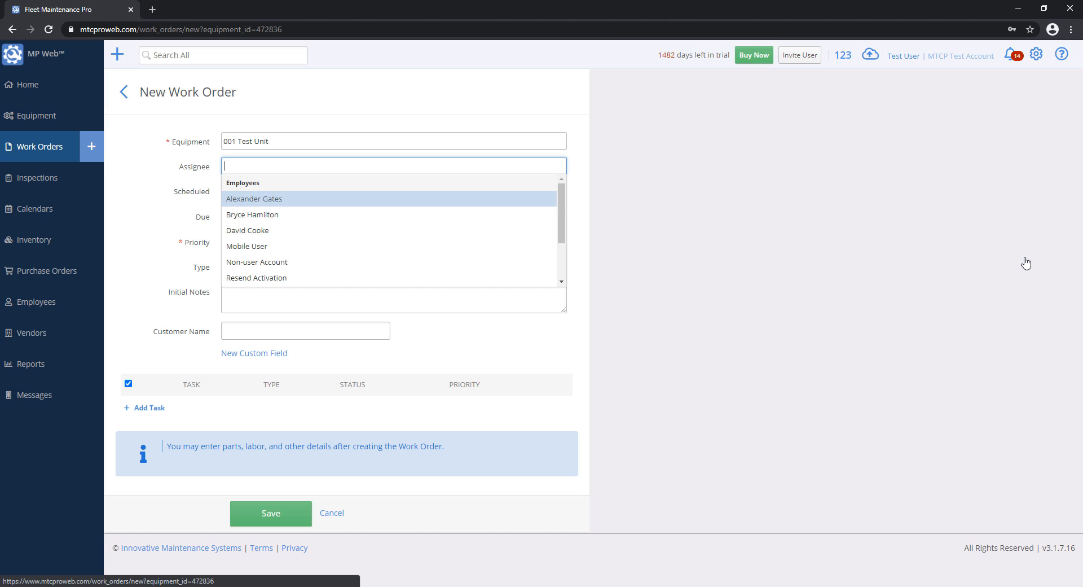
click(149, 408)
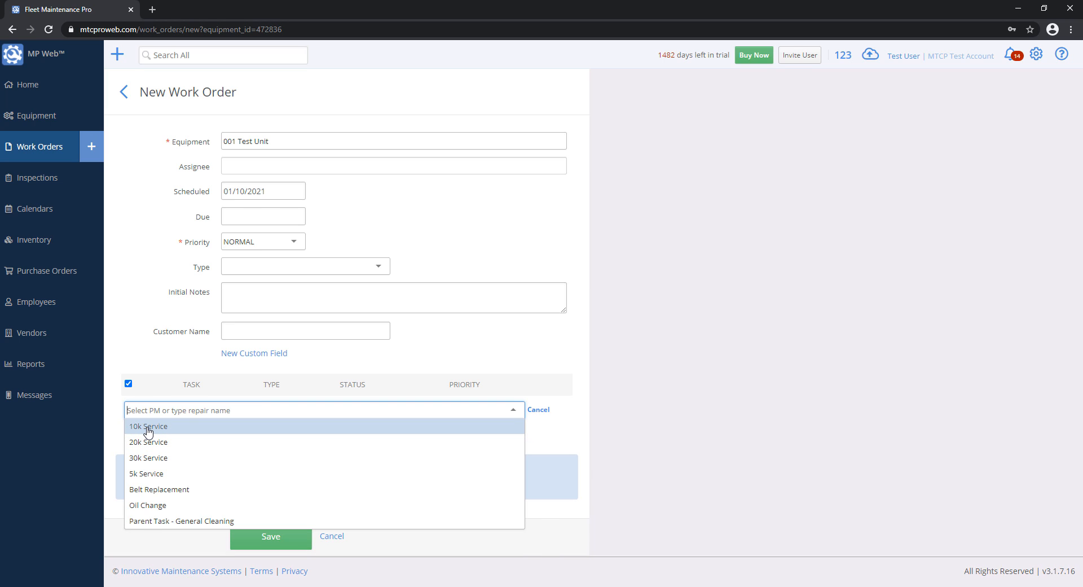
click(148, 432)
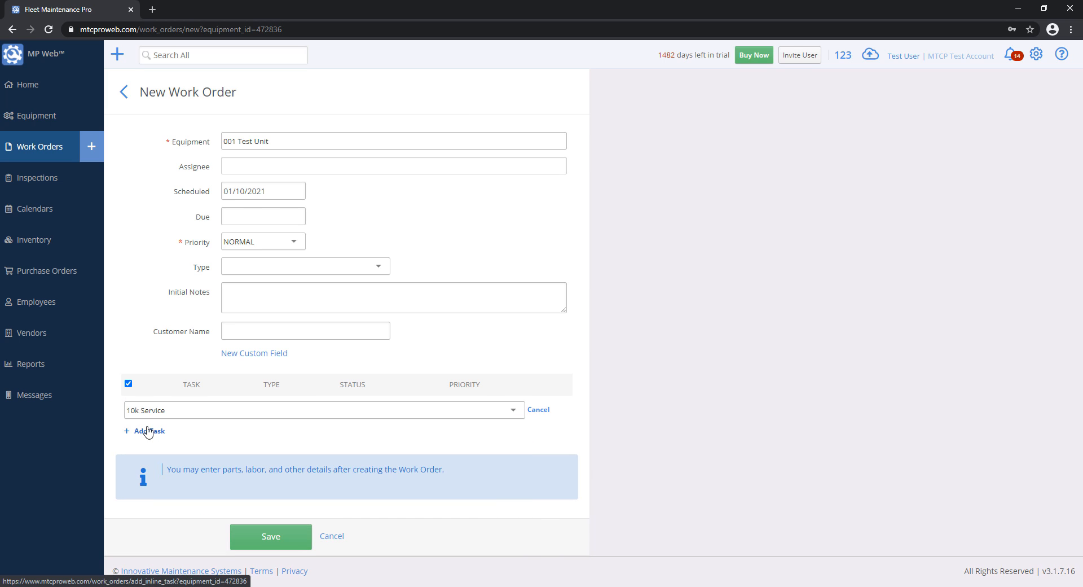
click(282, 543)
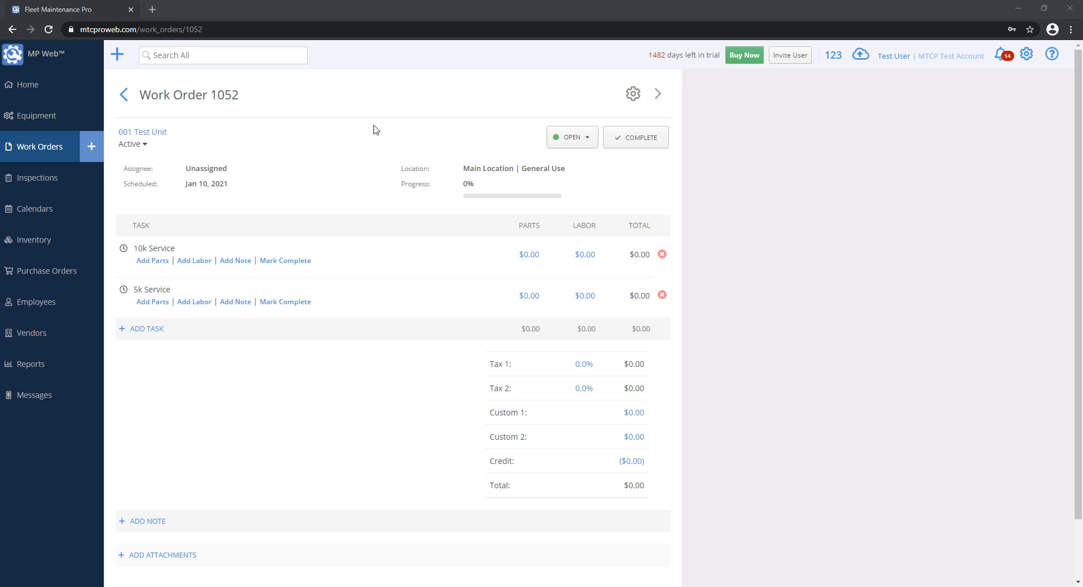
Step: Set the Parent Task - General Cleaning task of 001 Test Unit to Inactive and save it
click(148, 133)
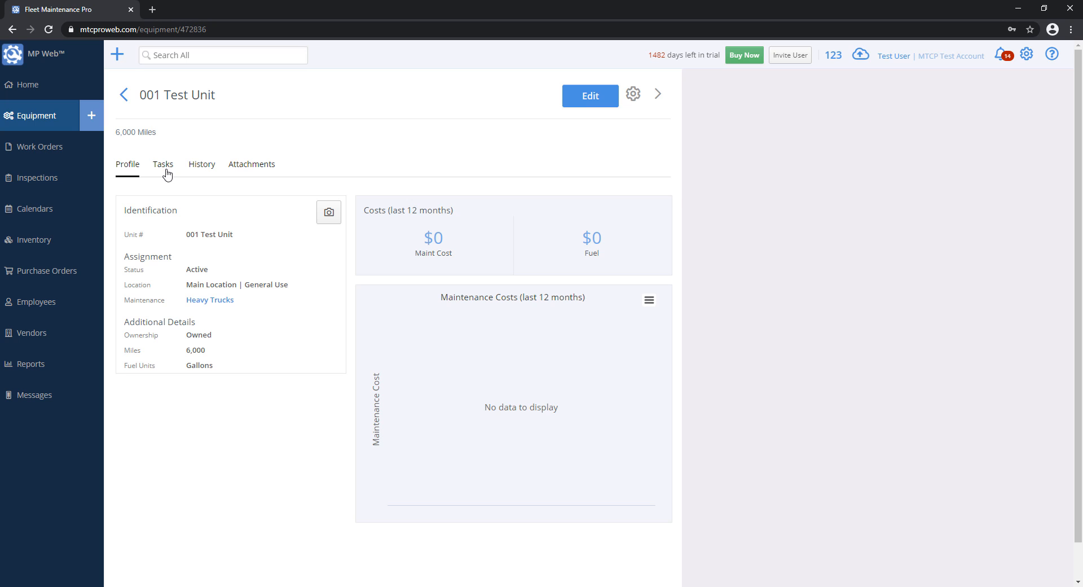
click(165, 164)
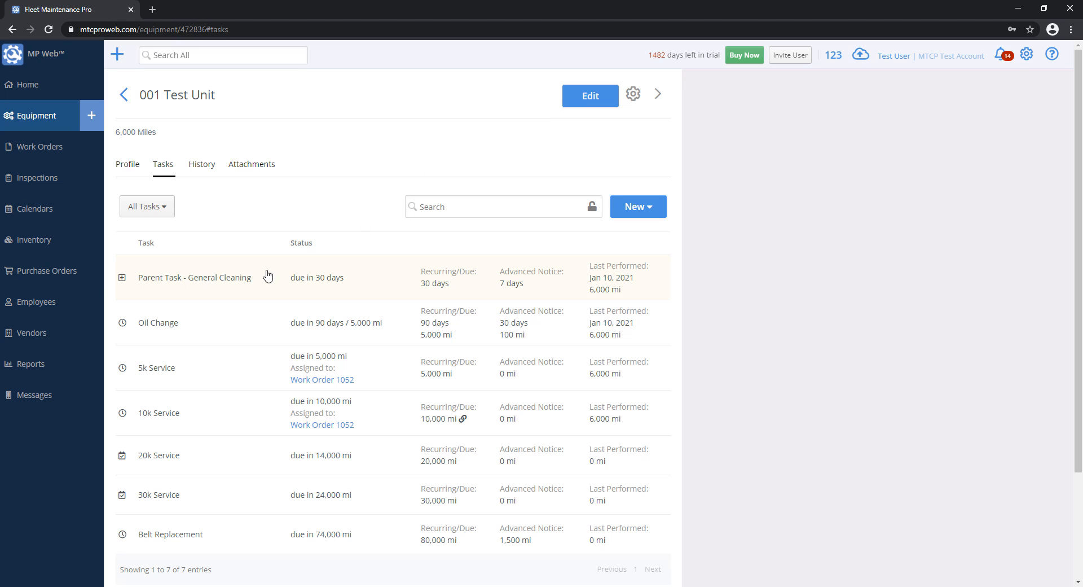
click(234, 288)
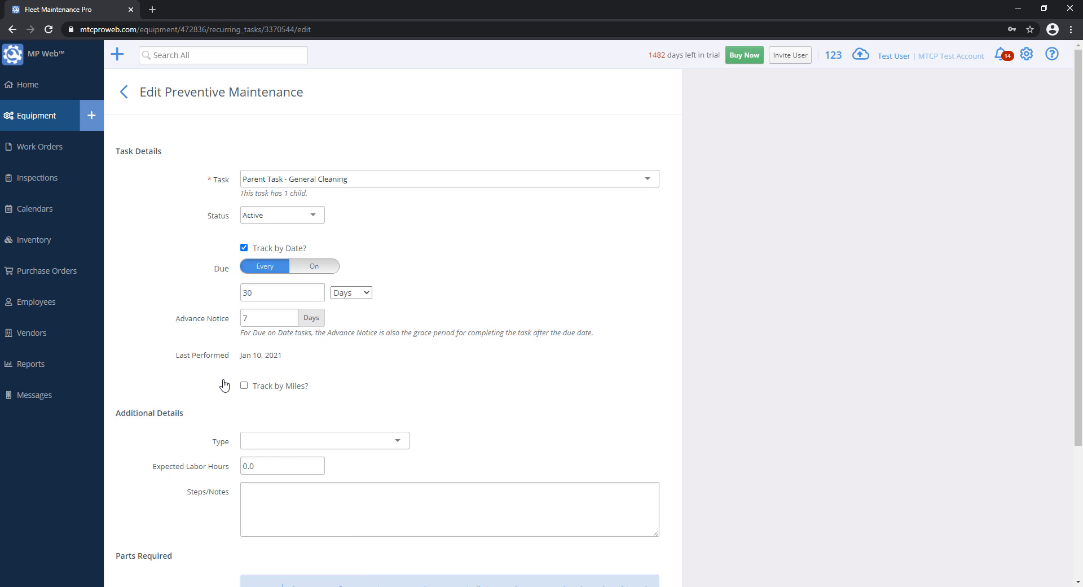
scroll(224, 385, down, 3)
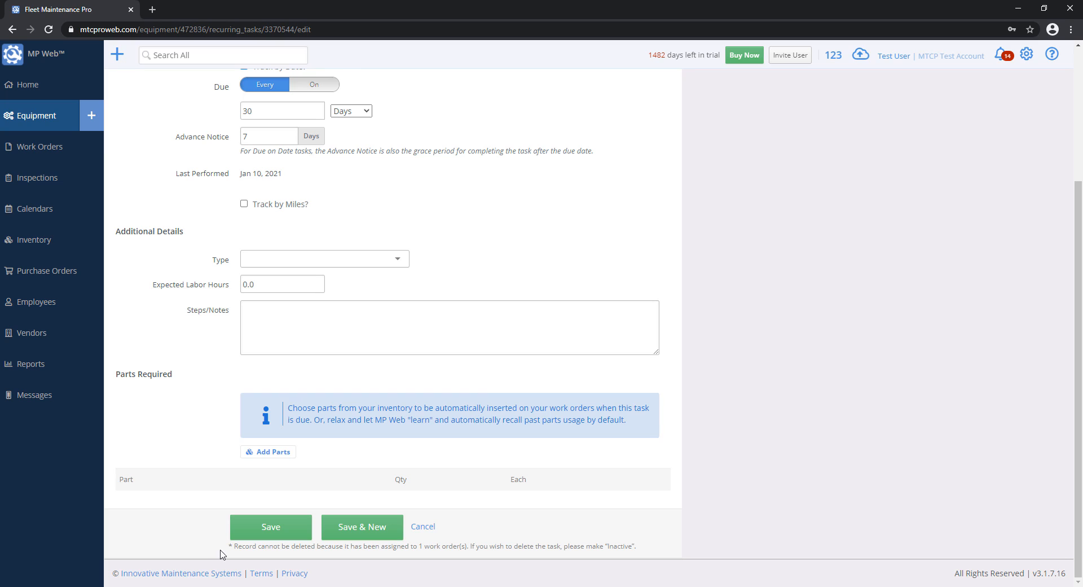
drag(232, 546, 457, 548)
click(457, 548)
scroll(619, 414, up, 3)
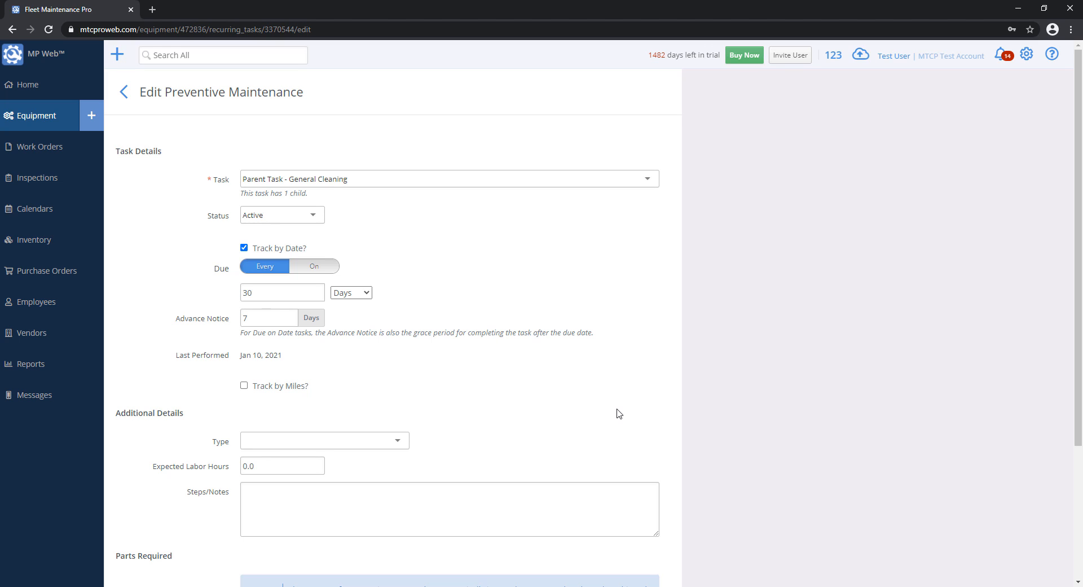
click(263, 215)
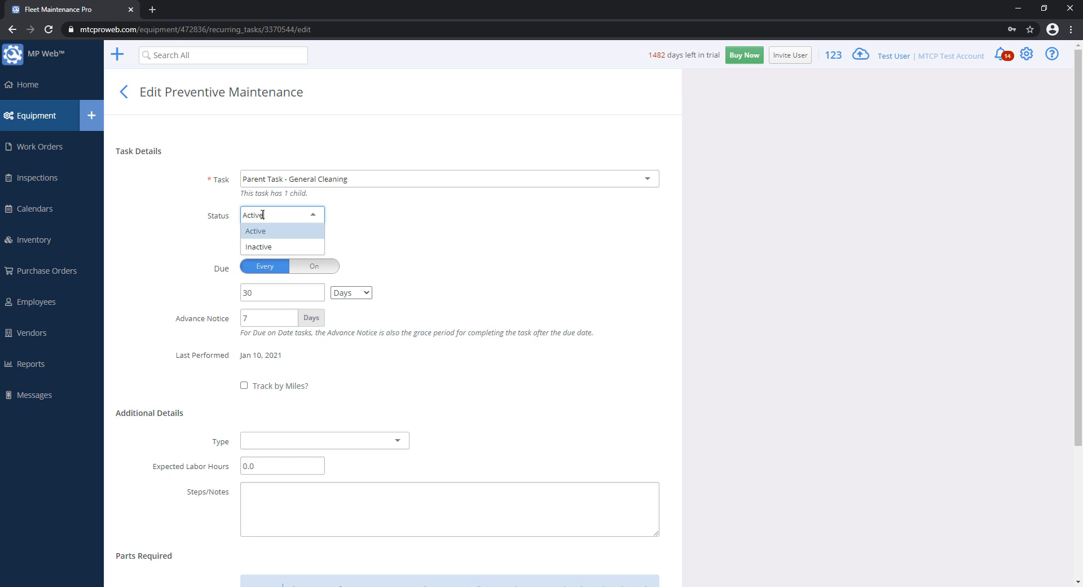
click(268, 248)
scroll(731, 361, down, 3)
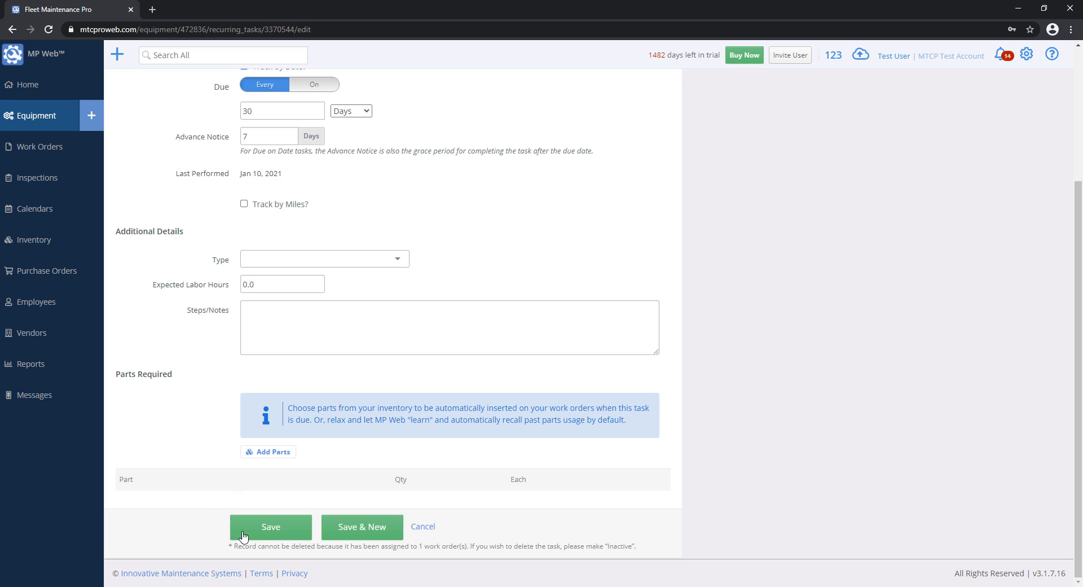
click(273, 535)
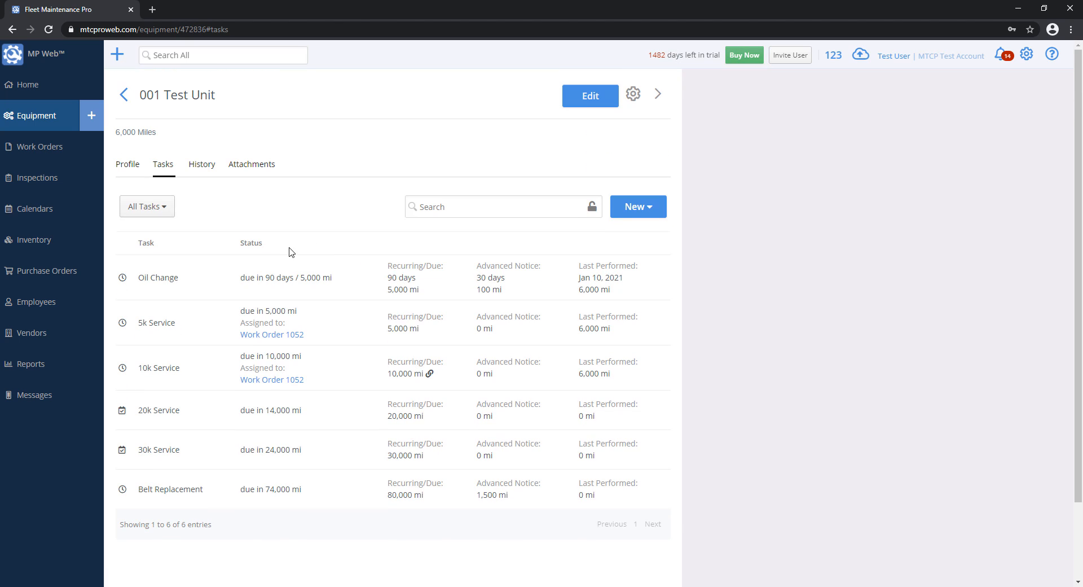
Step: View 001 Test Unit's inactive tasks, check the General Cleaning parent task's status options without changing them, and return to all tasks
click(161, 210)
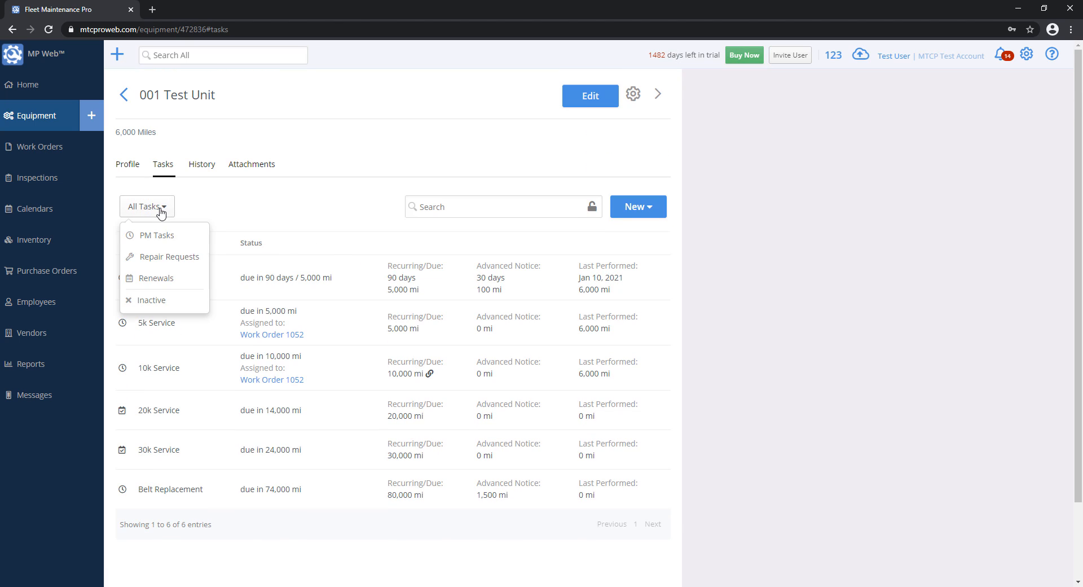
click(155, 303)
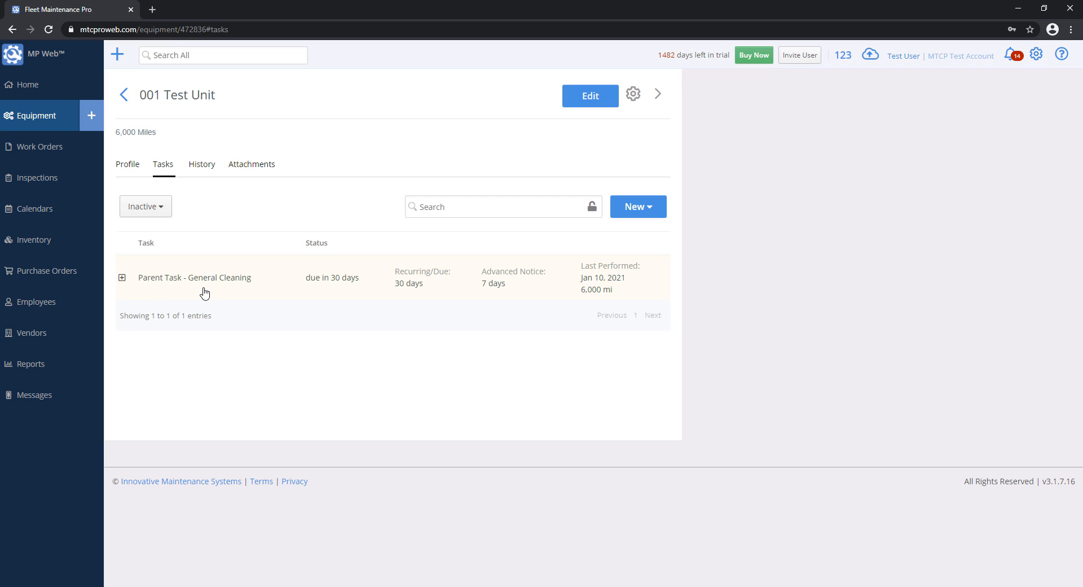
click(242, 283)
click(289, 216)
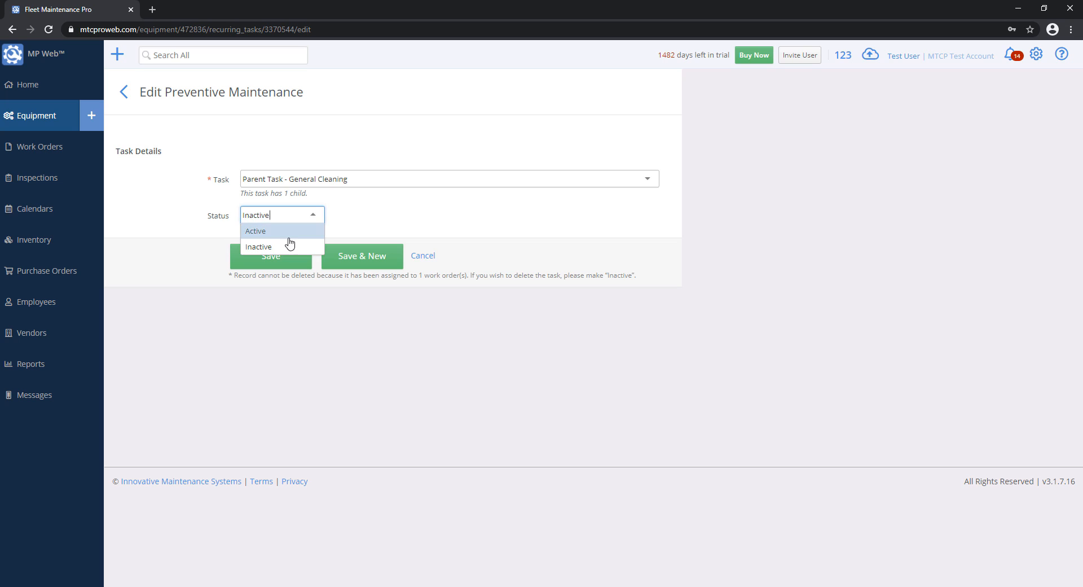
click(427, 258)
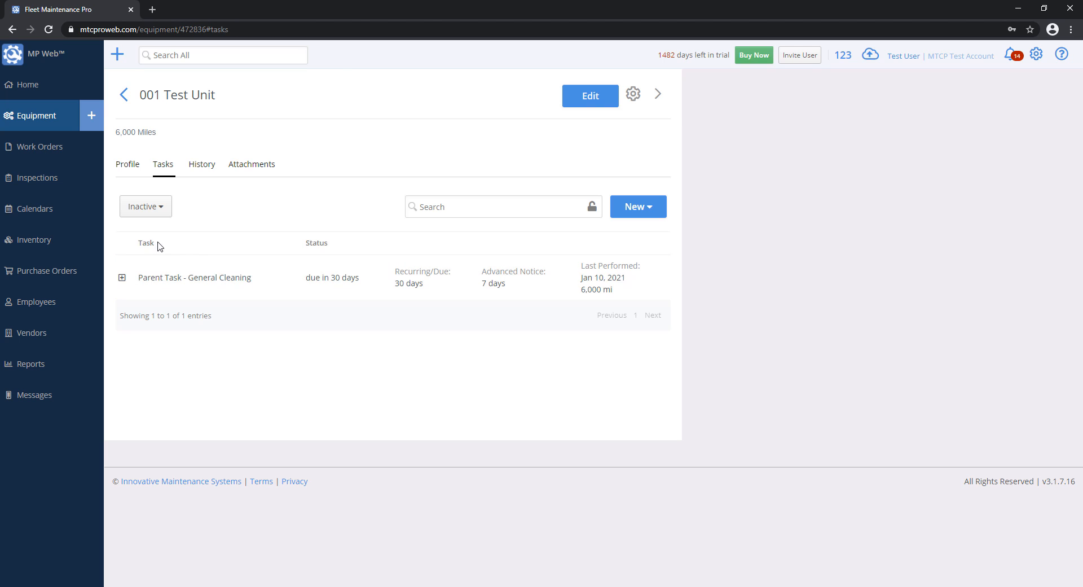
click(144, 213)
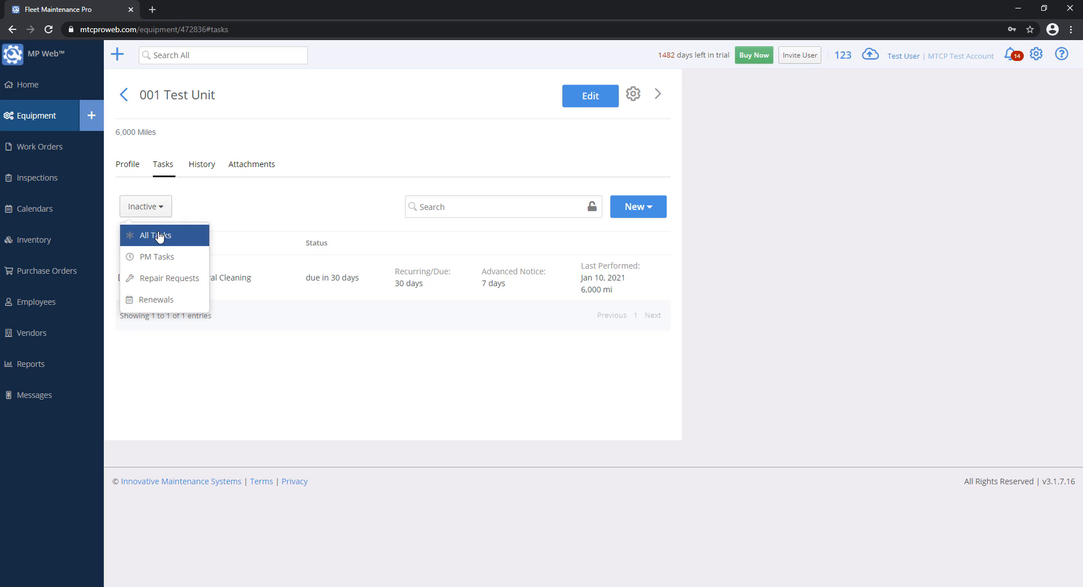
click(160, 237)
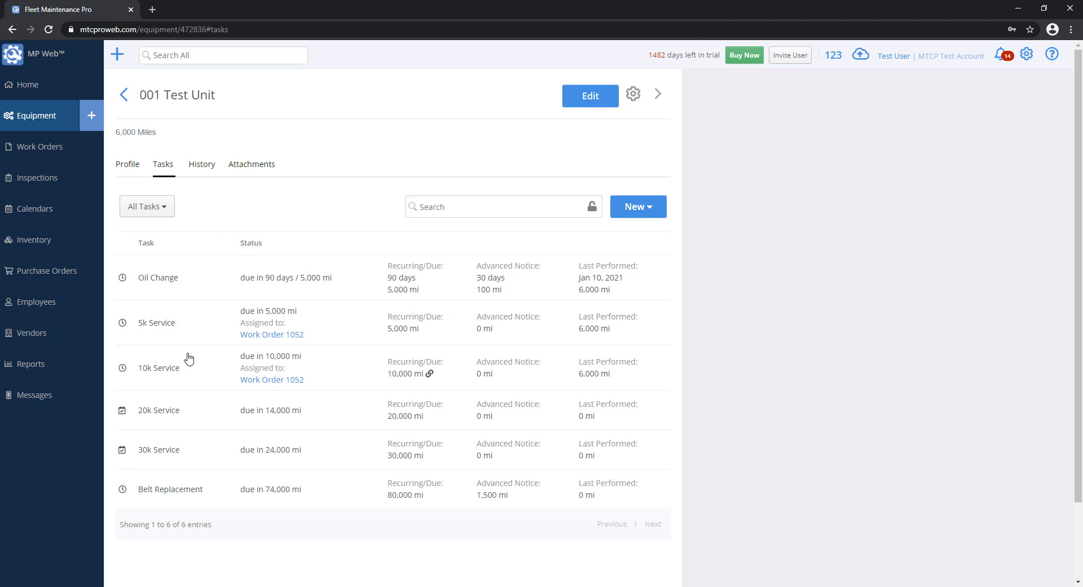
Step: Delete the Belt Replacement task from 001 Test Unit and confirm the deletion
click(194, 489)
scroll(466, 382, down, 5)
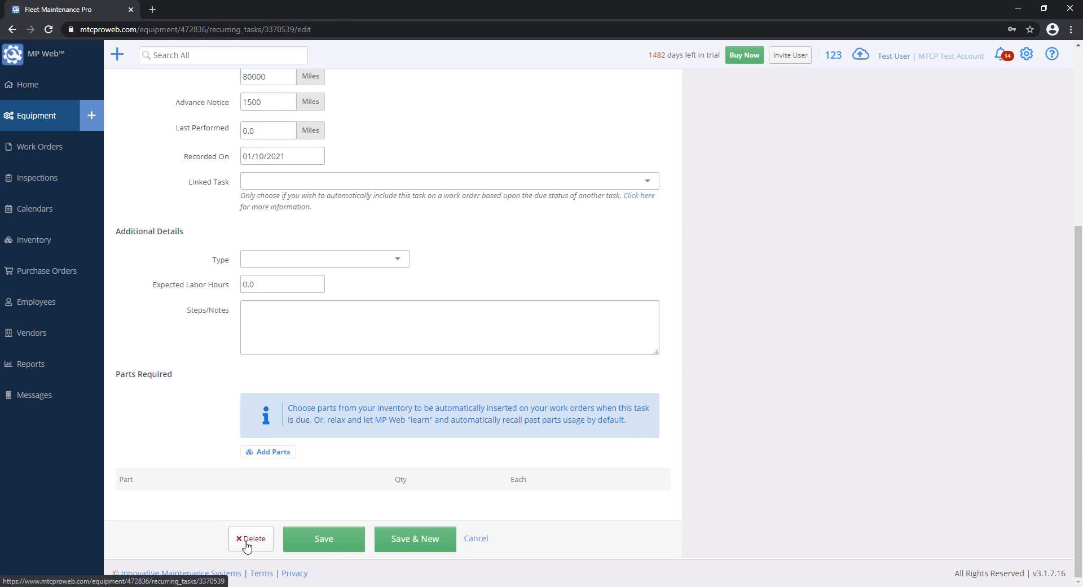
click(249, 539)
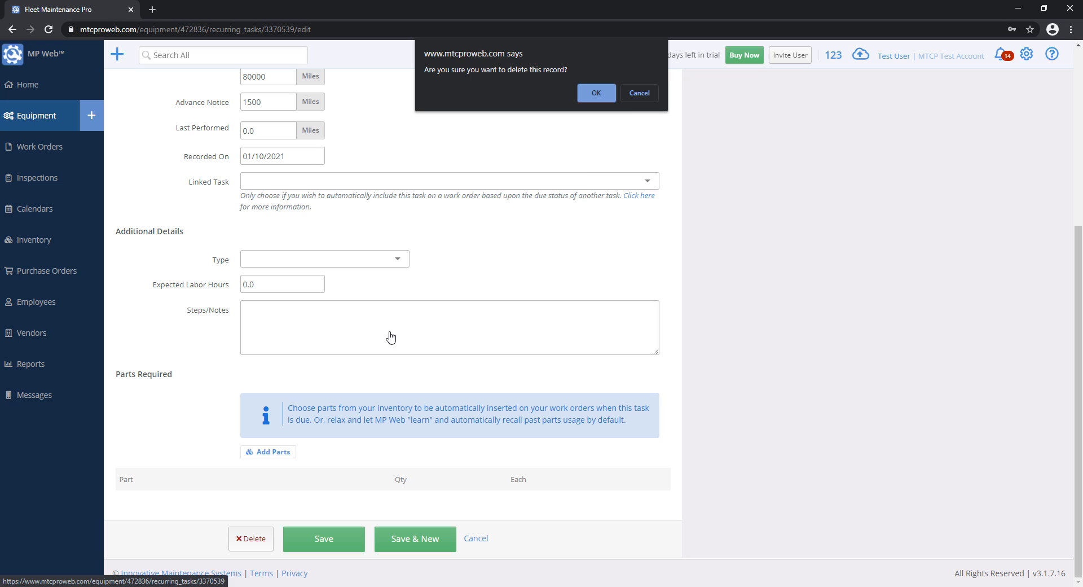
click(596, 94)
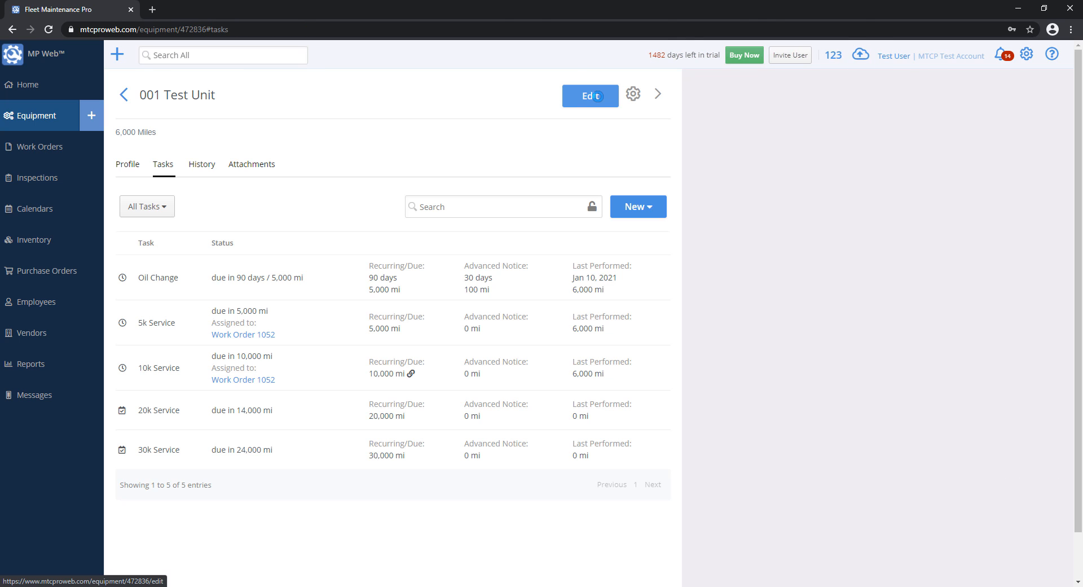
Step: Review the filter options of the unit's task list and return the list to All Tasks
click(147, 207)
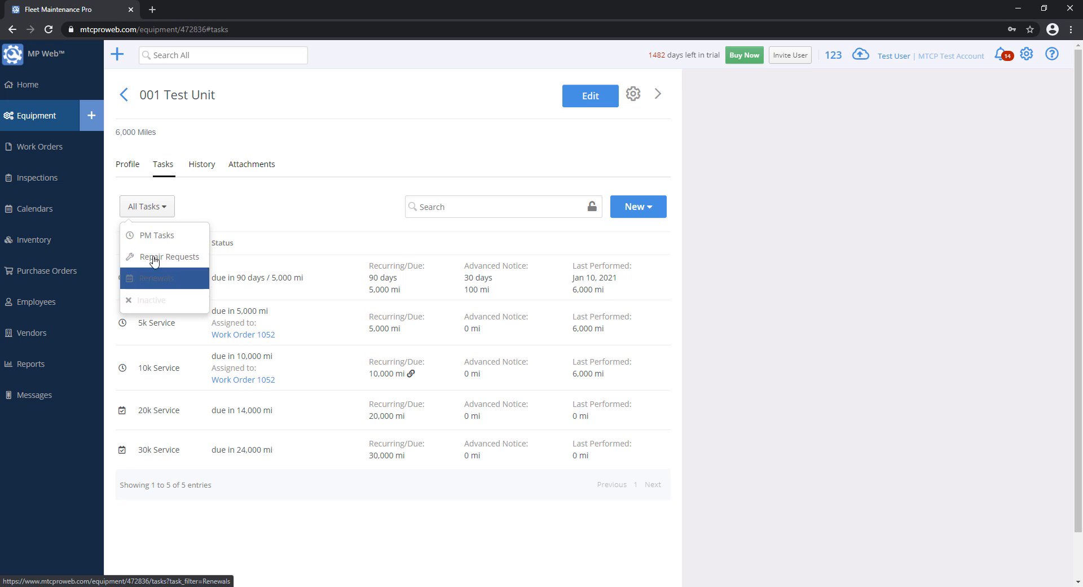
click(139, 273)
click(146, 207)
click(157, 234)
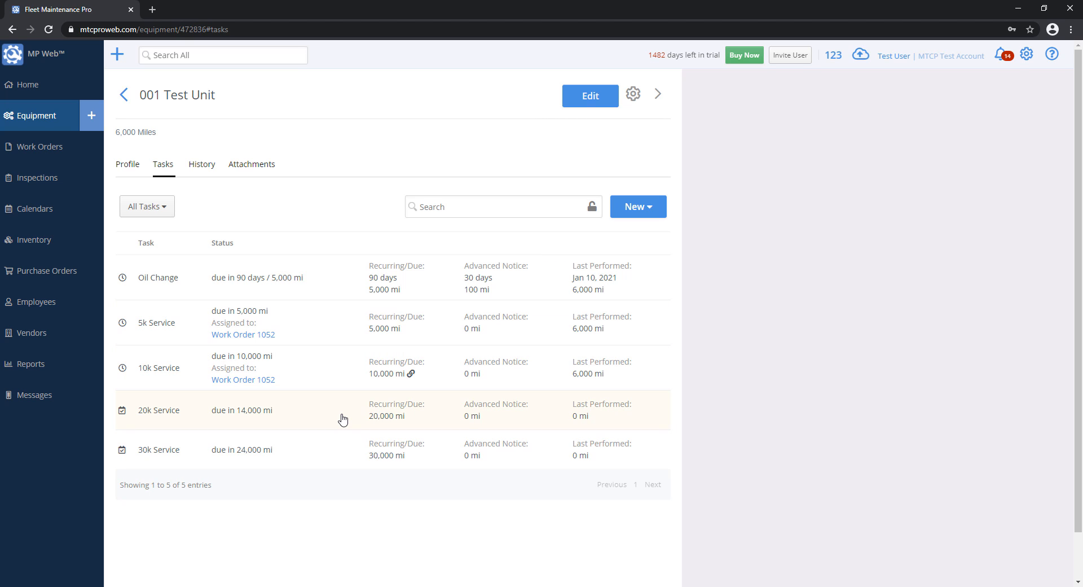
Step: Examine the delete option of the 20k Service task in the Heavy Trucks maintenance template, and return to the template list without changes
click(1027, 55)
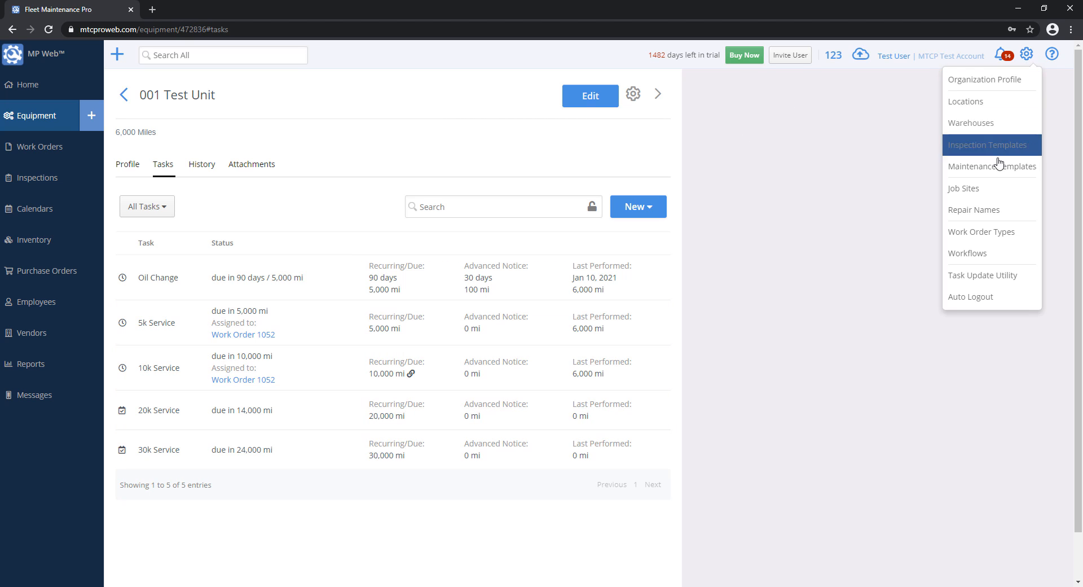
click(999, 166)
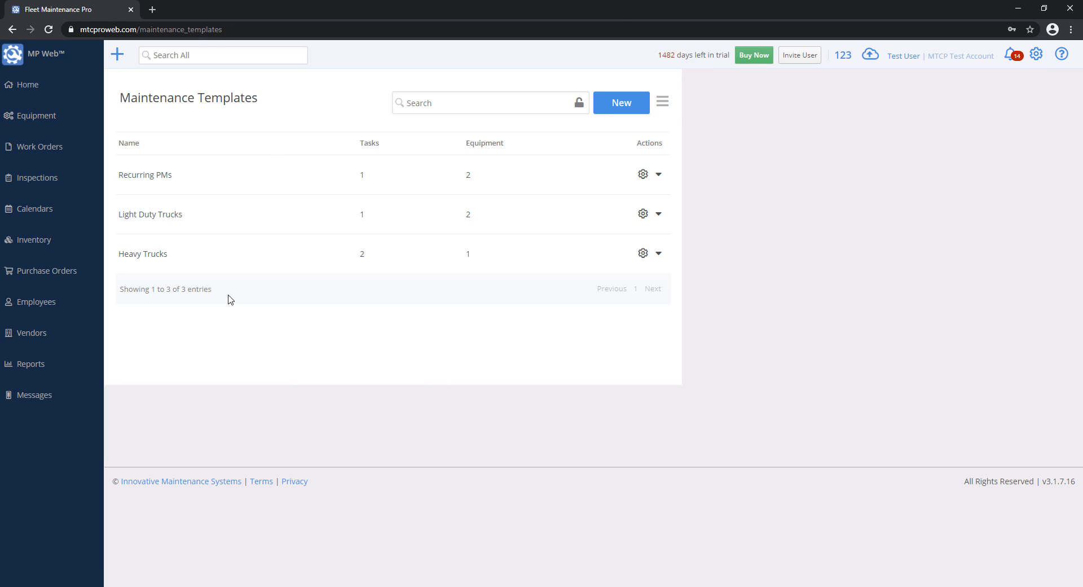
click(197, 269)
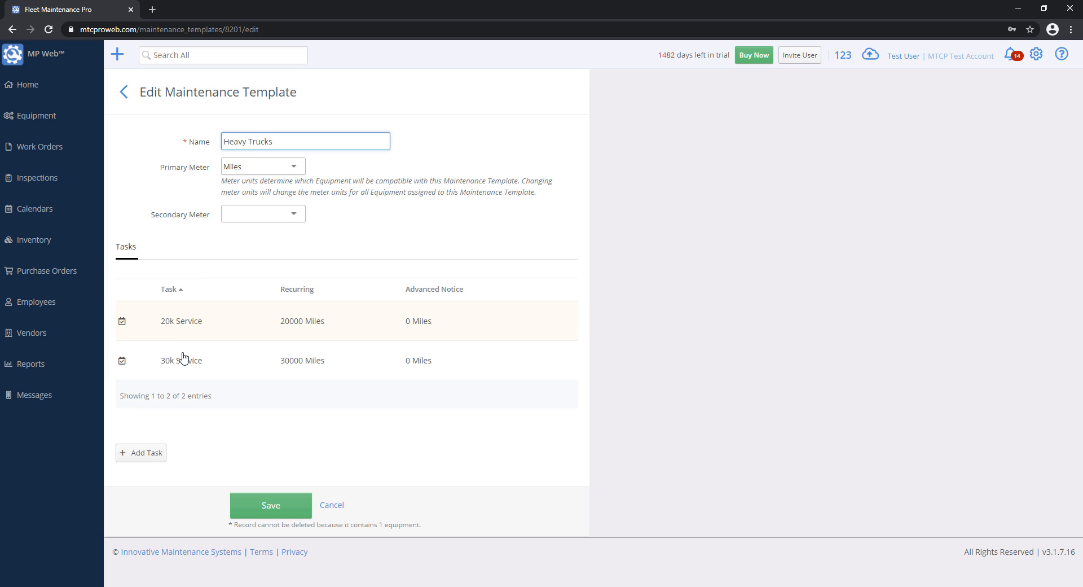
click(201, 331)
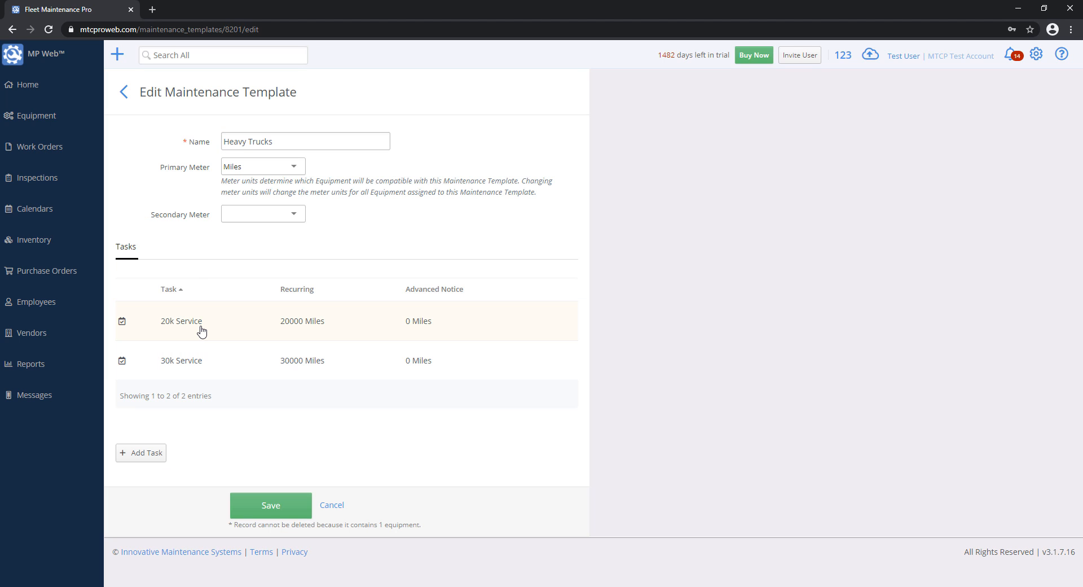
scroll(202, 384, down, 3)
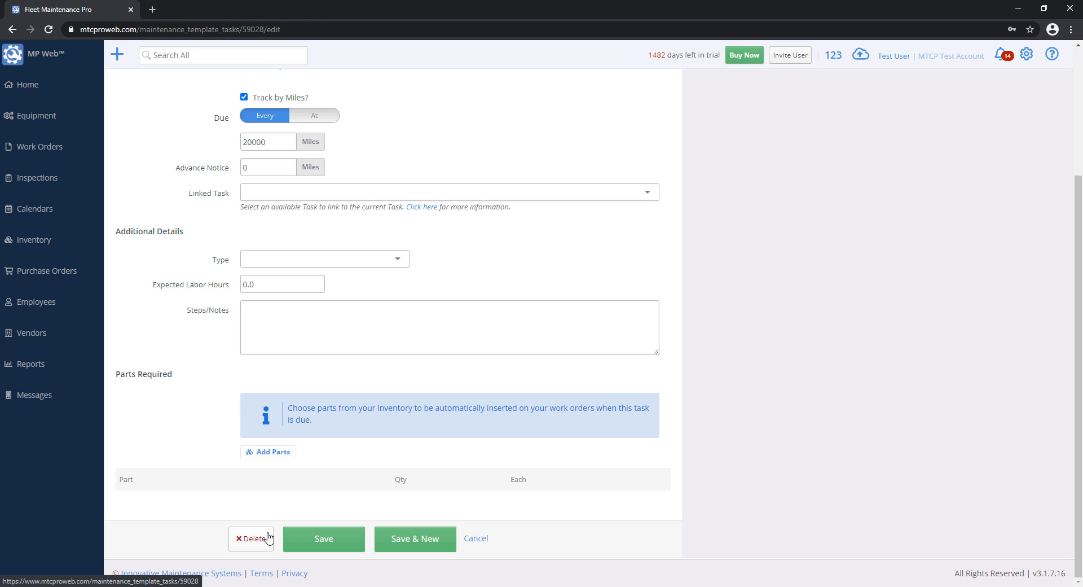
click(485, 540)
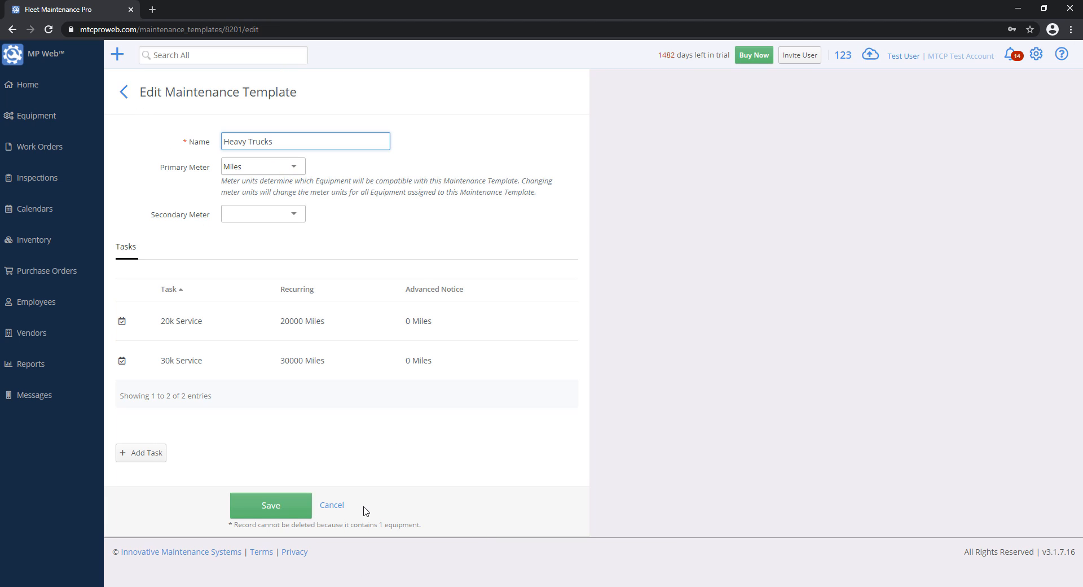
click(332, 505)
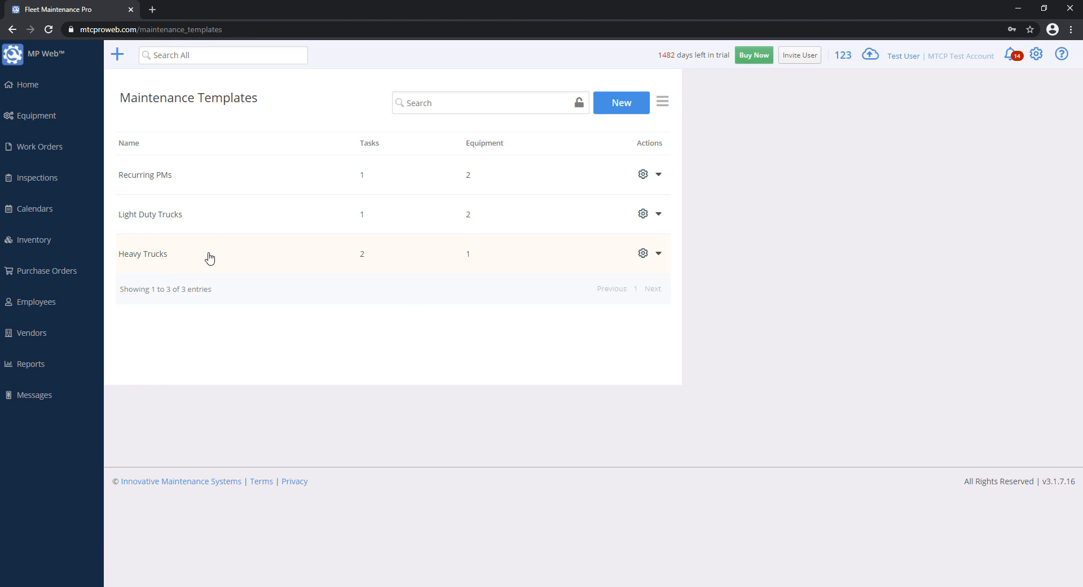
Step: Check the Heavy Trucks template's equipment removal list and the deletion note in its edit form, leaving both without changes
click(645, 254)
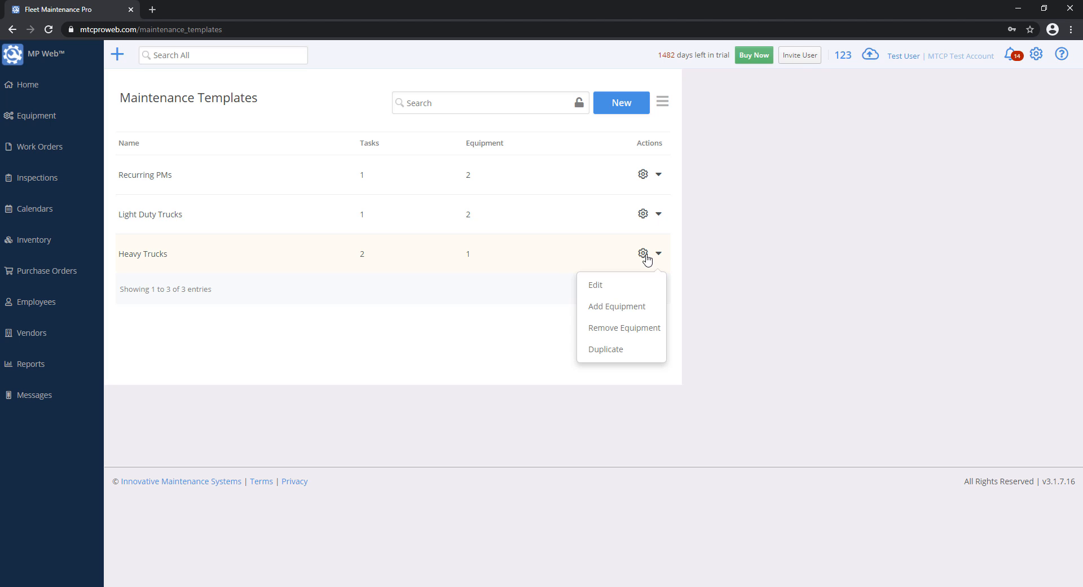
click(604, 333)
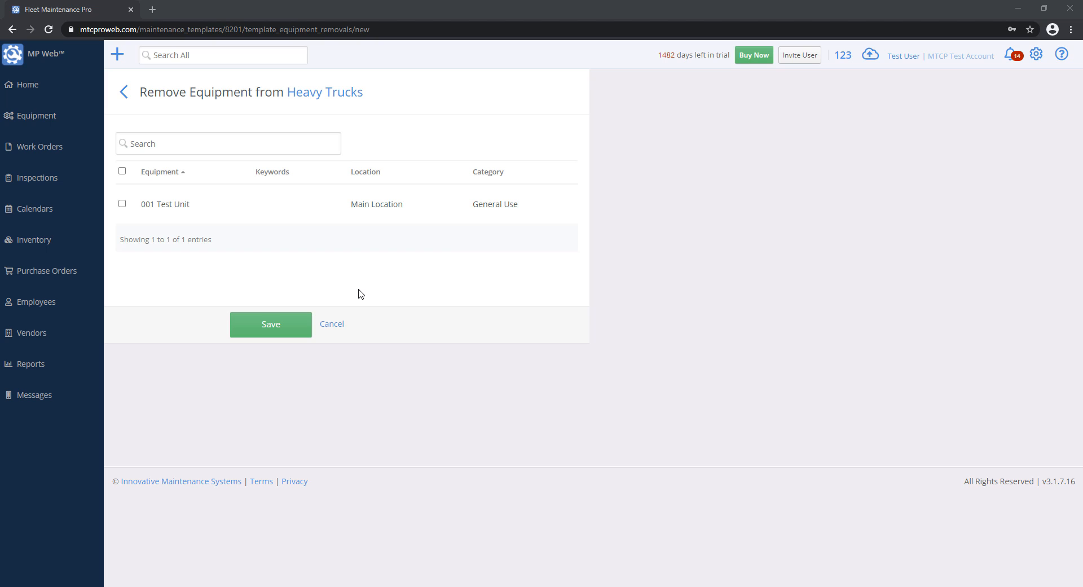
click(333, 325)
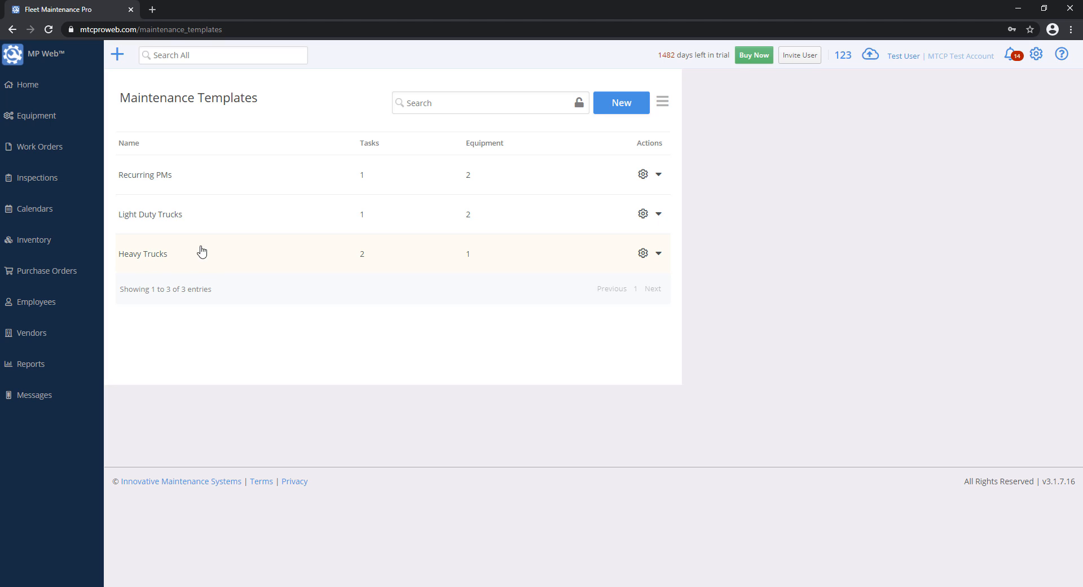
click(433, 259)
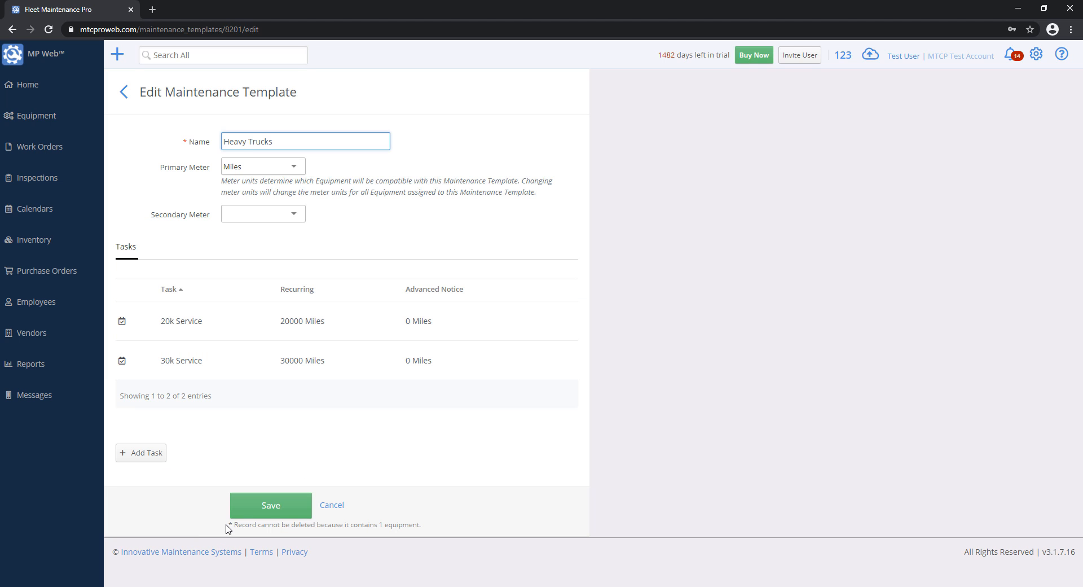
drag(234, 525, 396, 526)
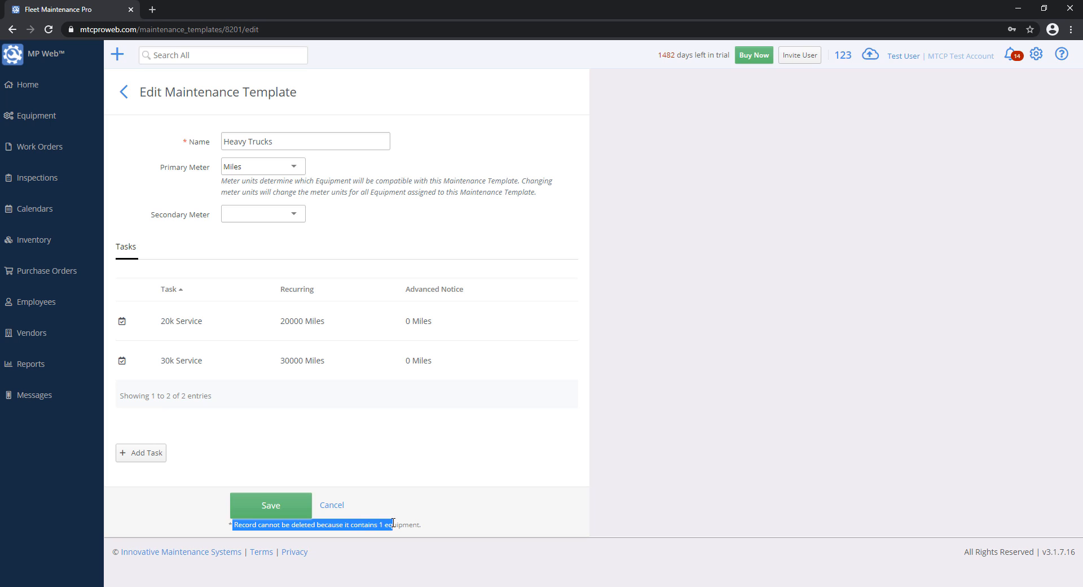
click(397, 525)
click(333, 510)
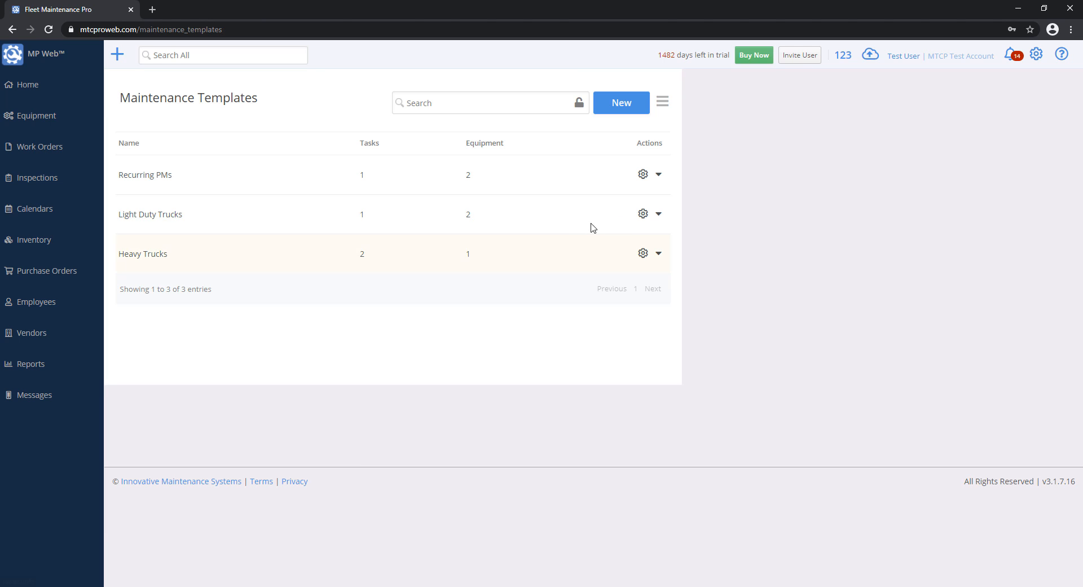
Step: Remove 001 Test Unit from the Heavy Trucks maintenance template and save the removal
click(650, 255)
click(625, 329)
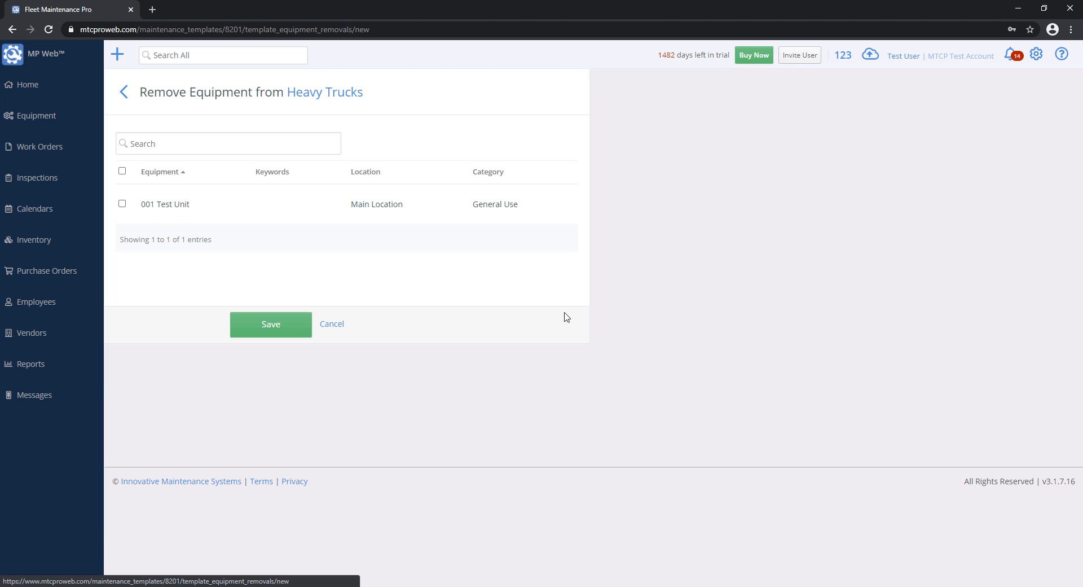
click(122, 204)
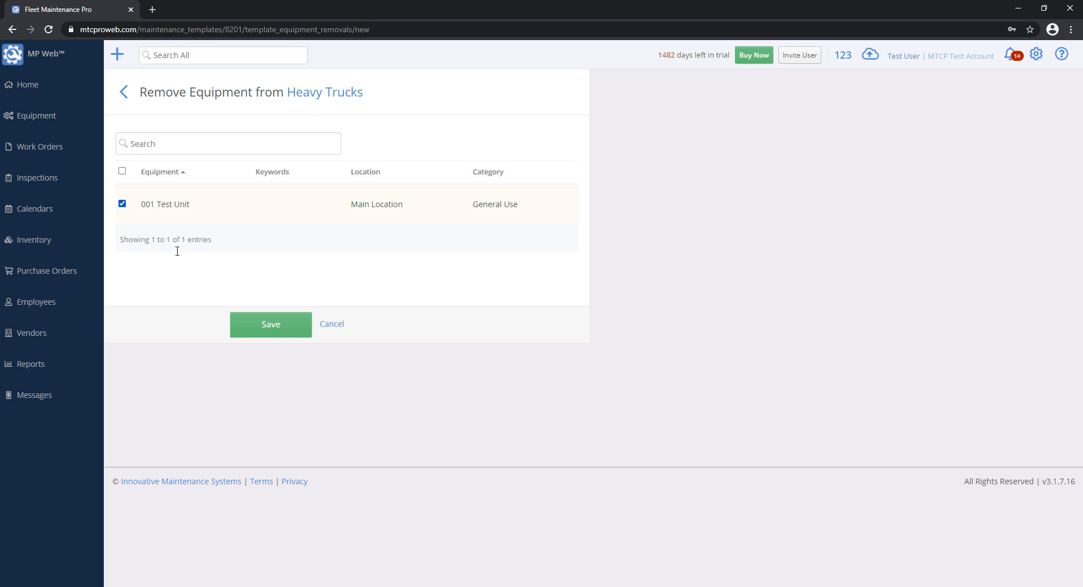
click(266, 327)
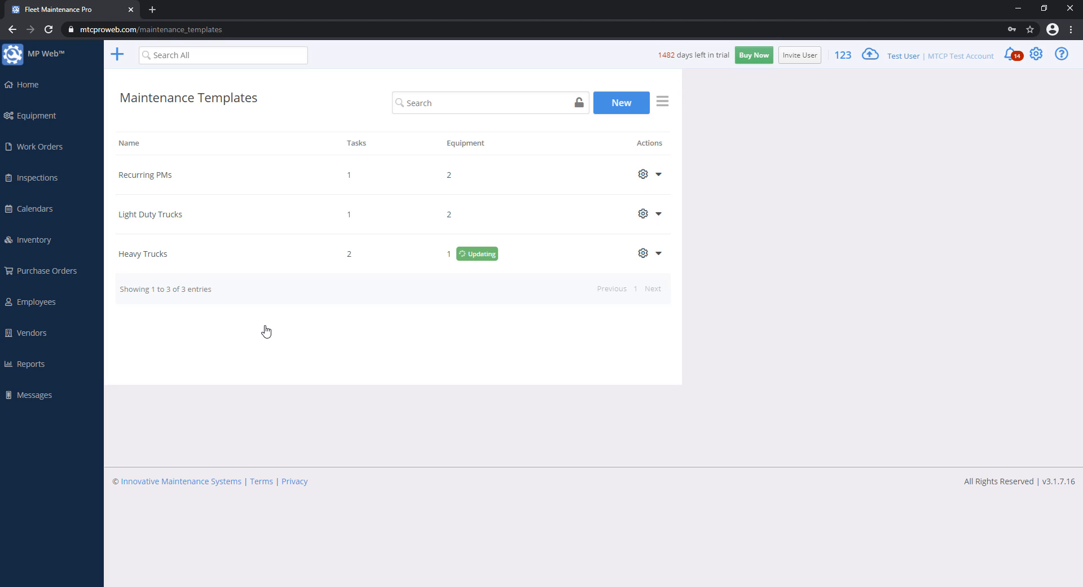
Step: Review the Heavy Trucks template's edit form with its delete option, and return to the template list without changes
click(157, 260)
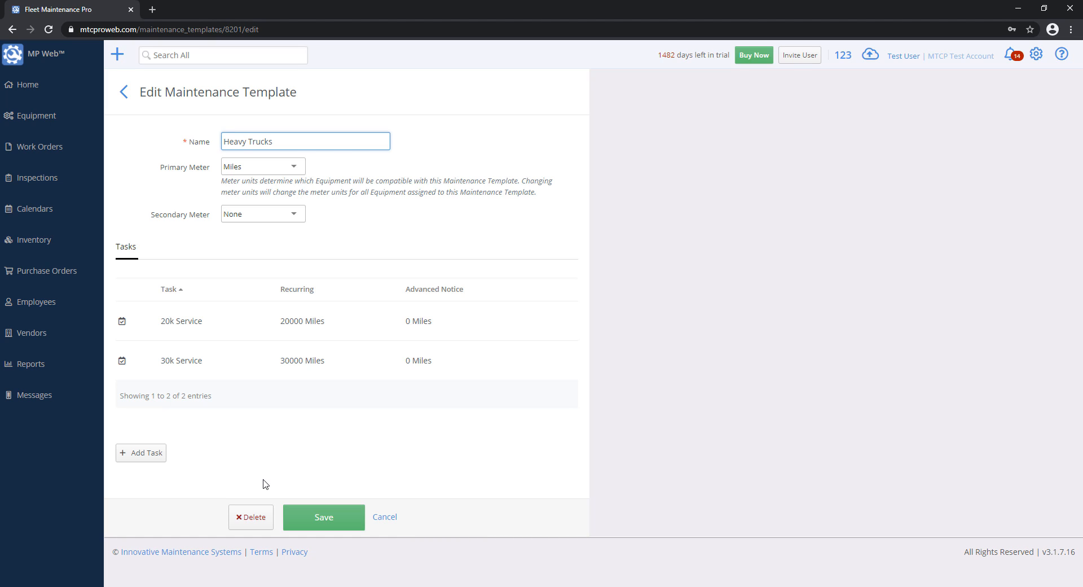
click(394, 518)
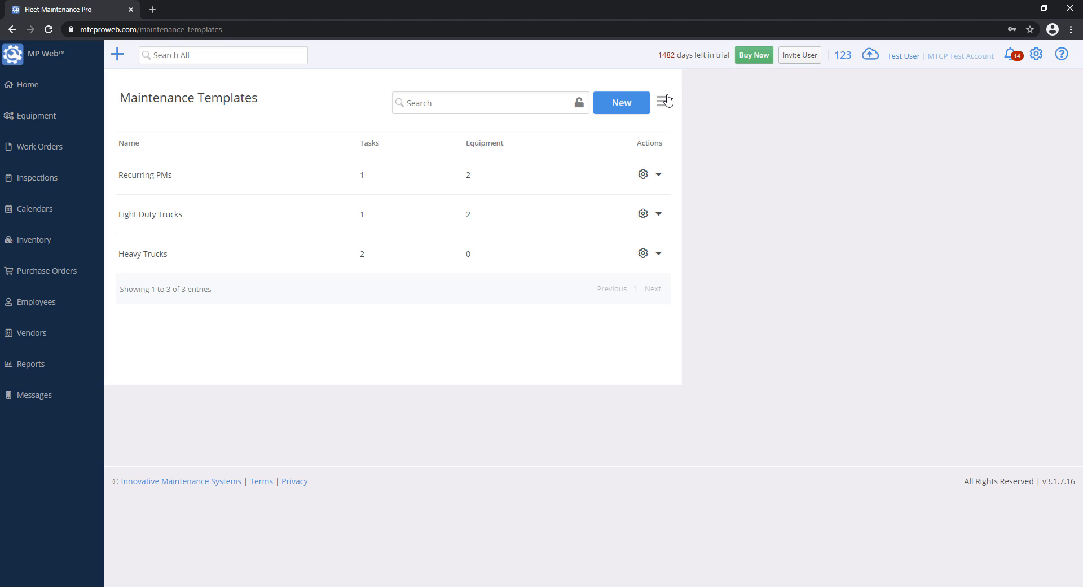
Step: Consult the Maintenance Tasks article under Maintenance Tasks & Inspections in the online help knowledge base, and return to the Maintenance Templates list
click(1063, 58)
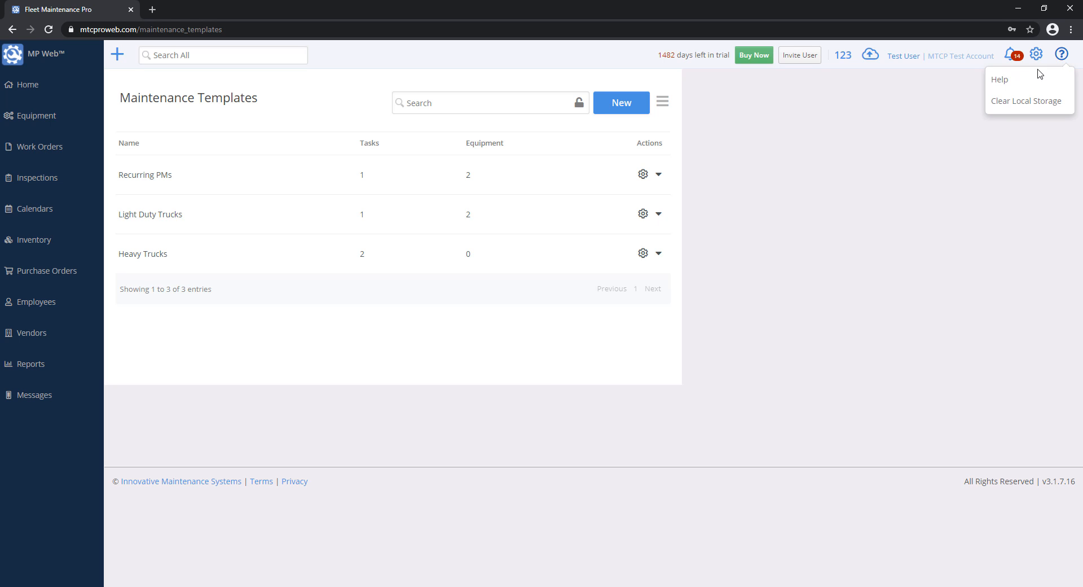
click(1027, 81)
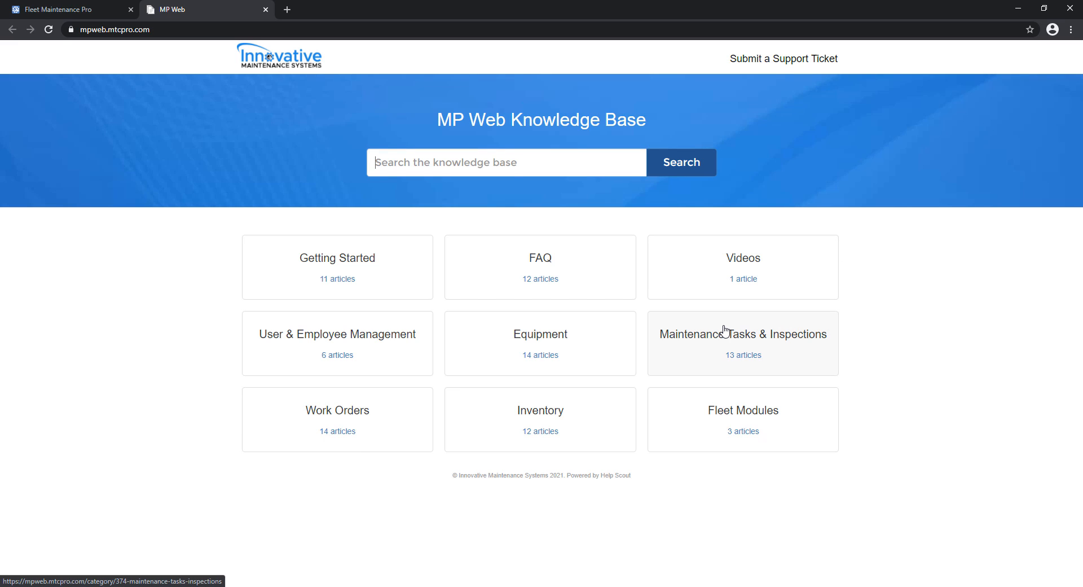
click(725, 333)
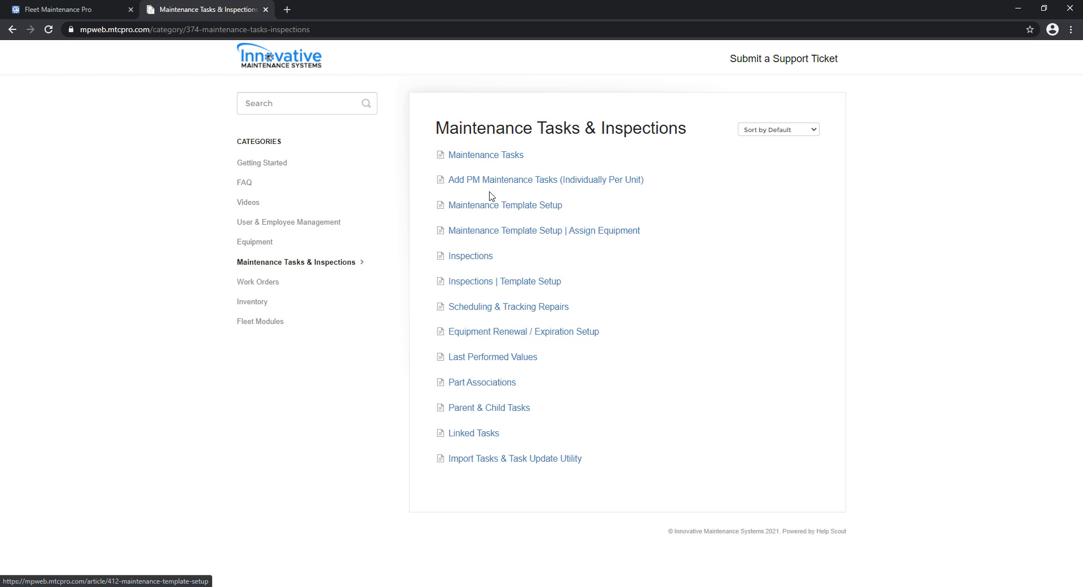
click(489, 161)
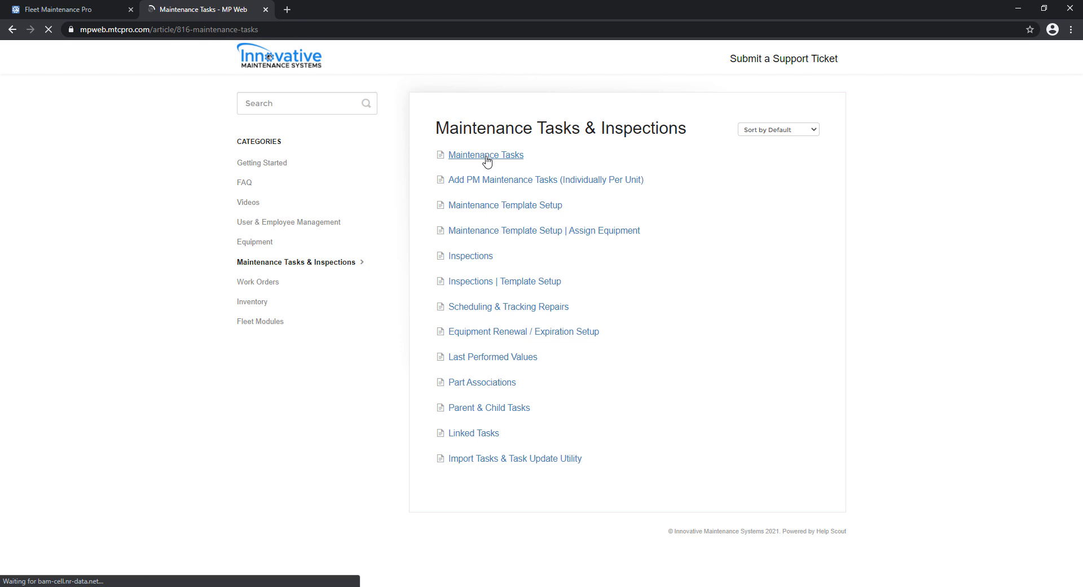
scroll(943, 262, down, 4)
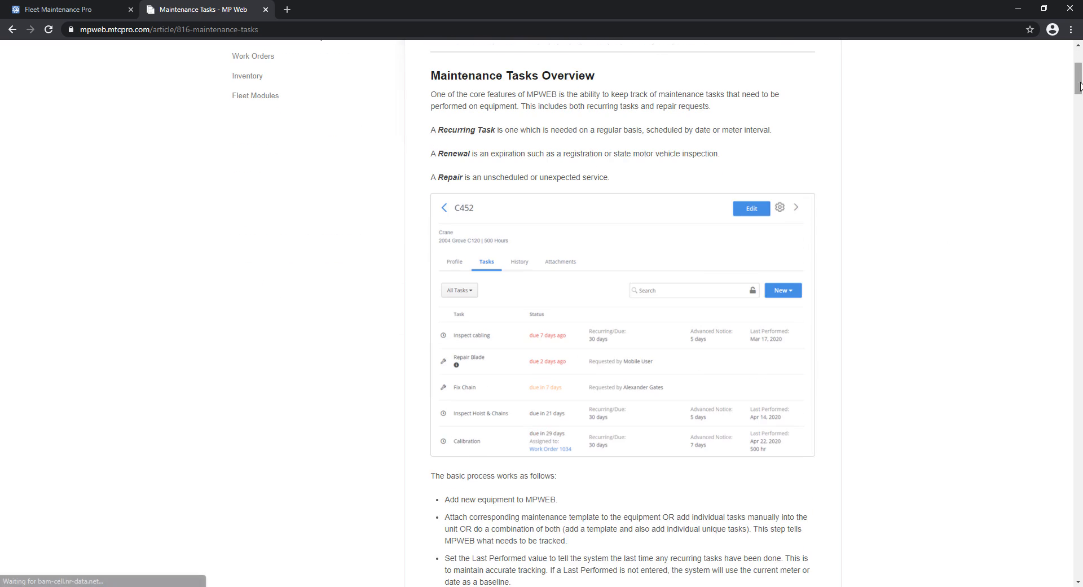
mouse_move(1080, 71)
mouse_down()
mouse_move(1081, 99)
mouse_move(1080, 57)
mouse_up()
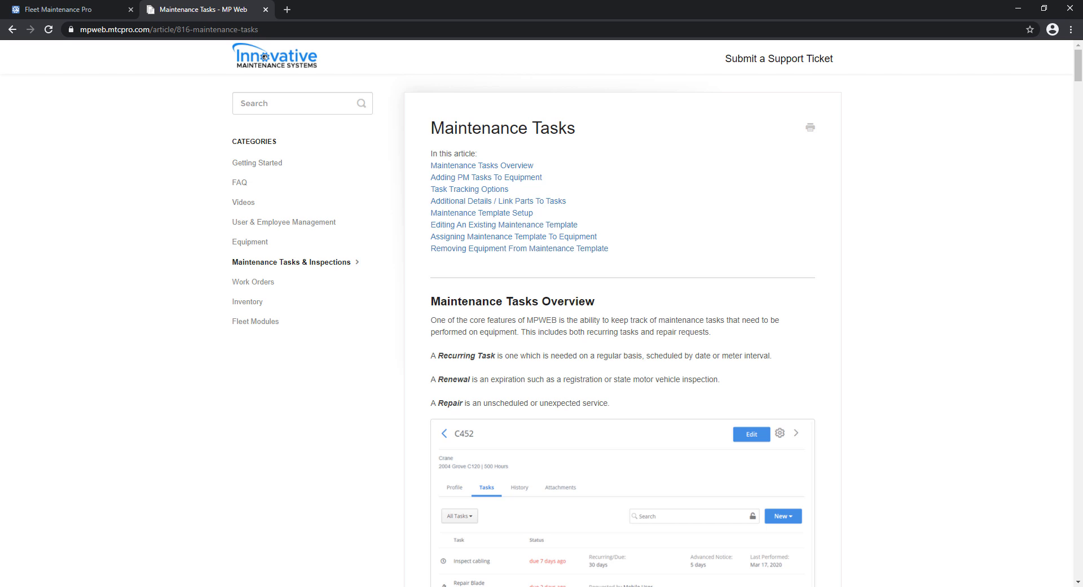
click(51, 7)
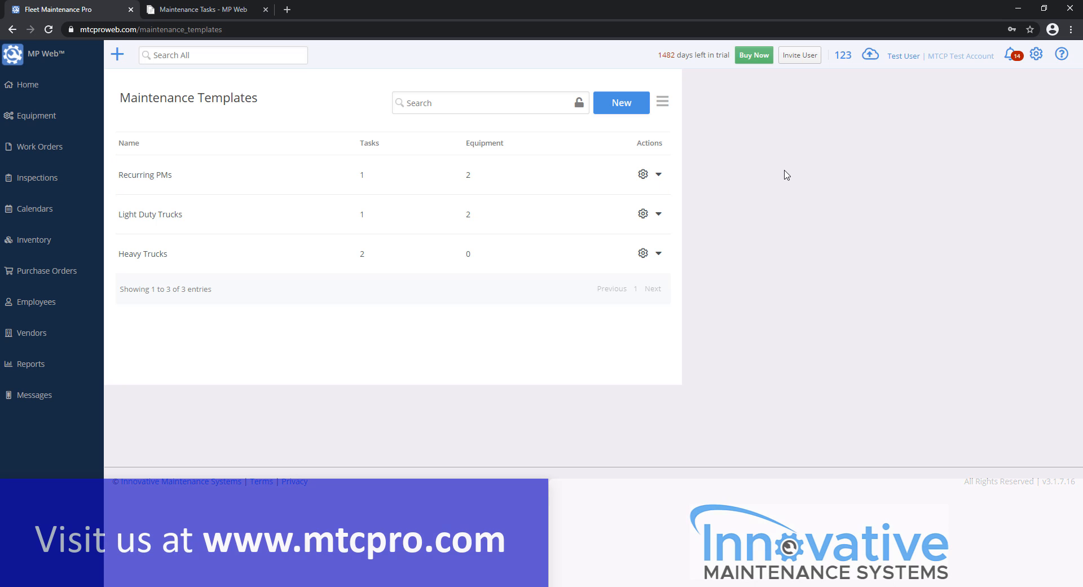